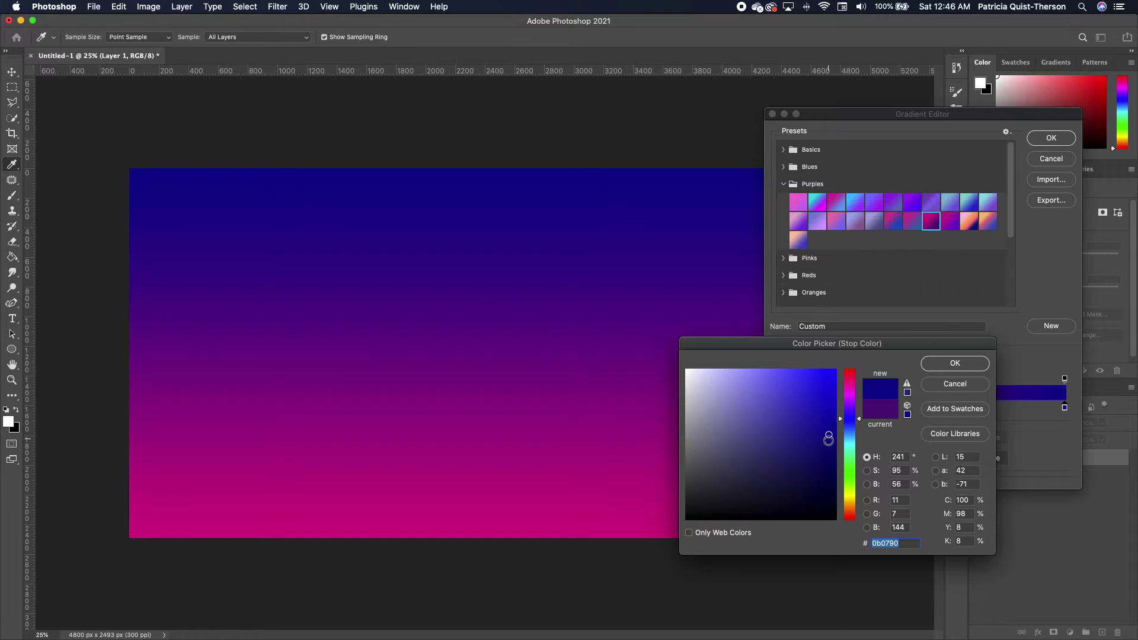
Recolor the background gradient's end stop to dark blue #0b0870.
click(826, 446)
drag(837, 460, 833, 486)
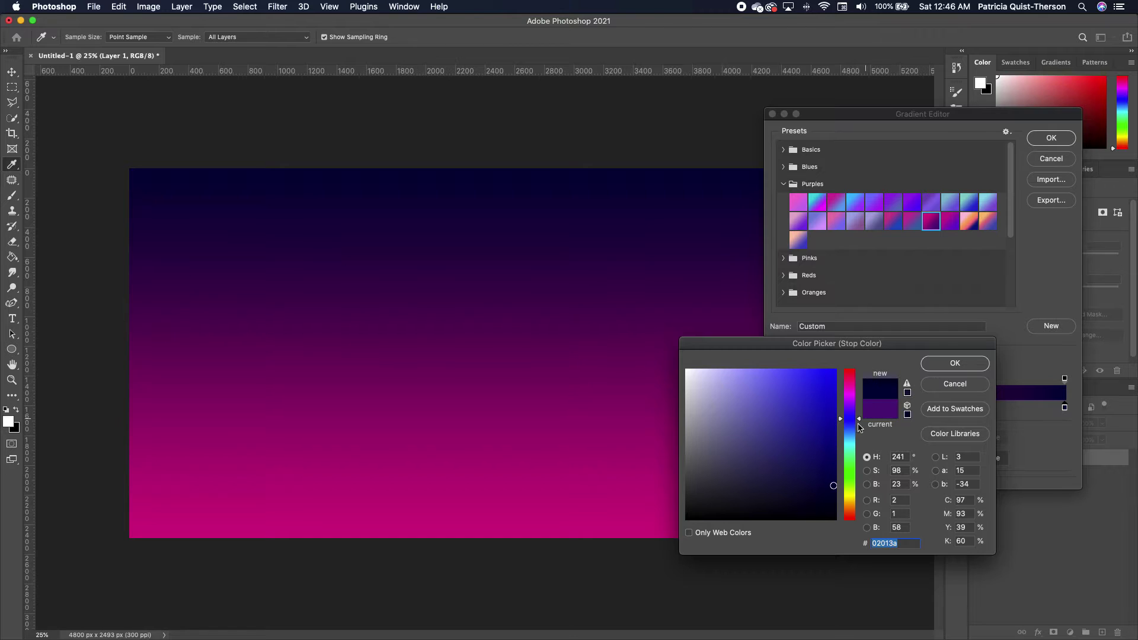
click(824, 453)
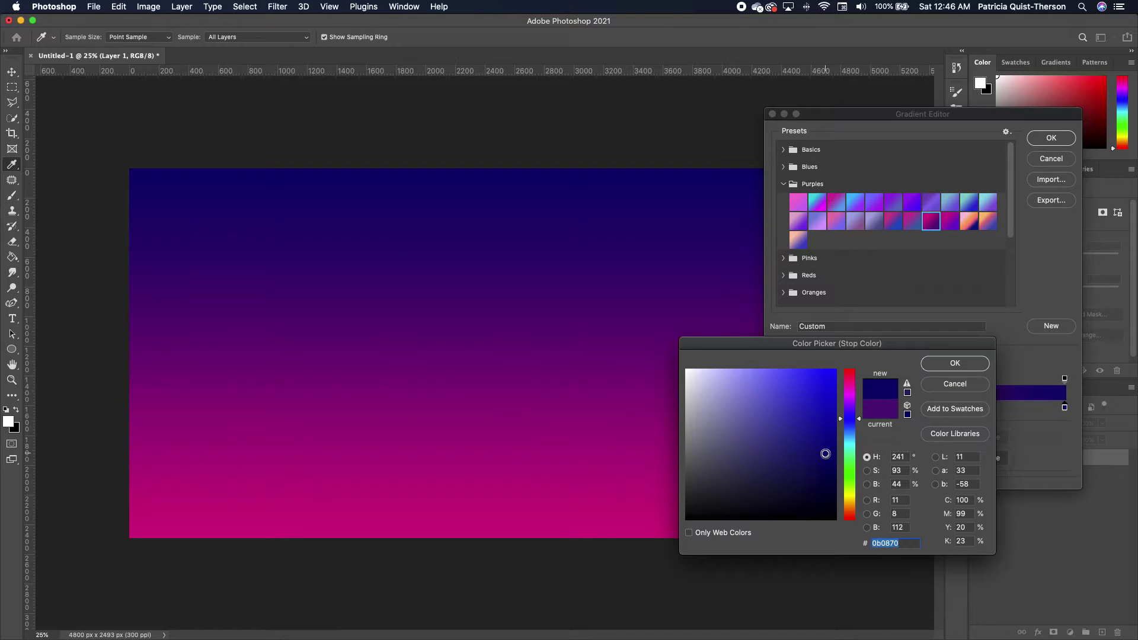
click(950, 363)
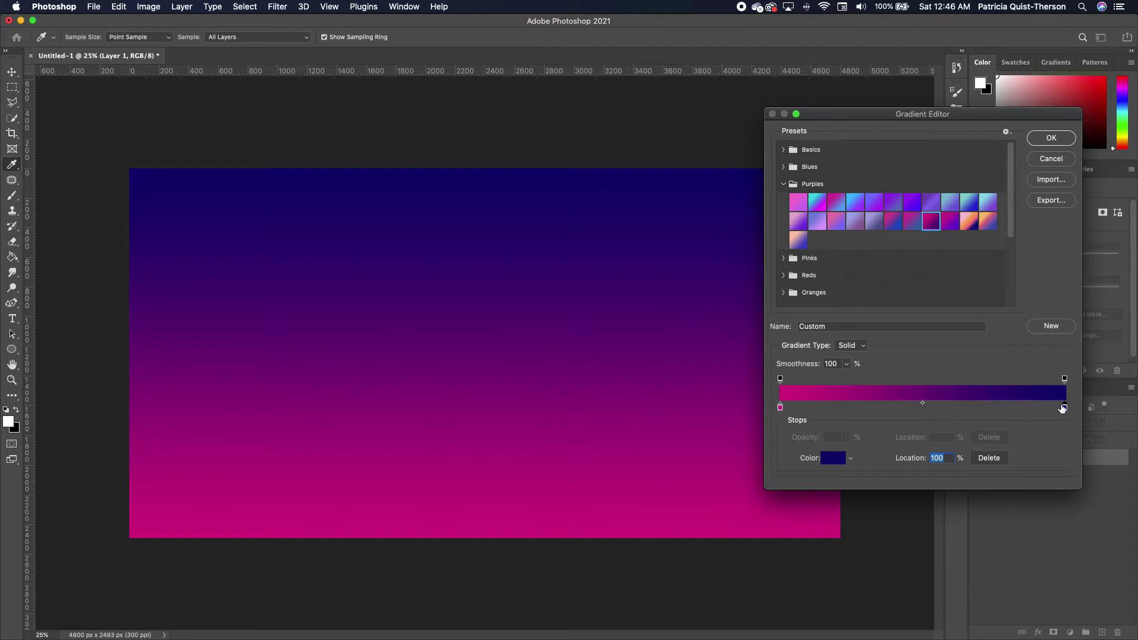
Duplicate the dark blue stop at 78% location in the background gradient and accept the edited gradient.
drag(1062, 409, 1062, 407)
key(alt)
drag(1064, 409, 1002, 411)
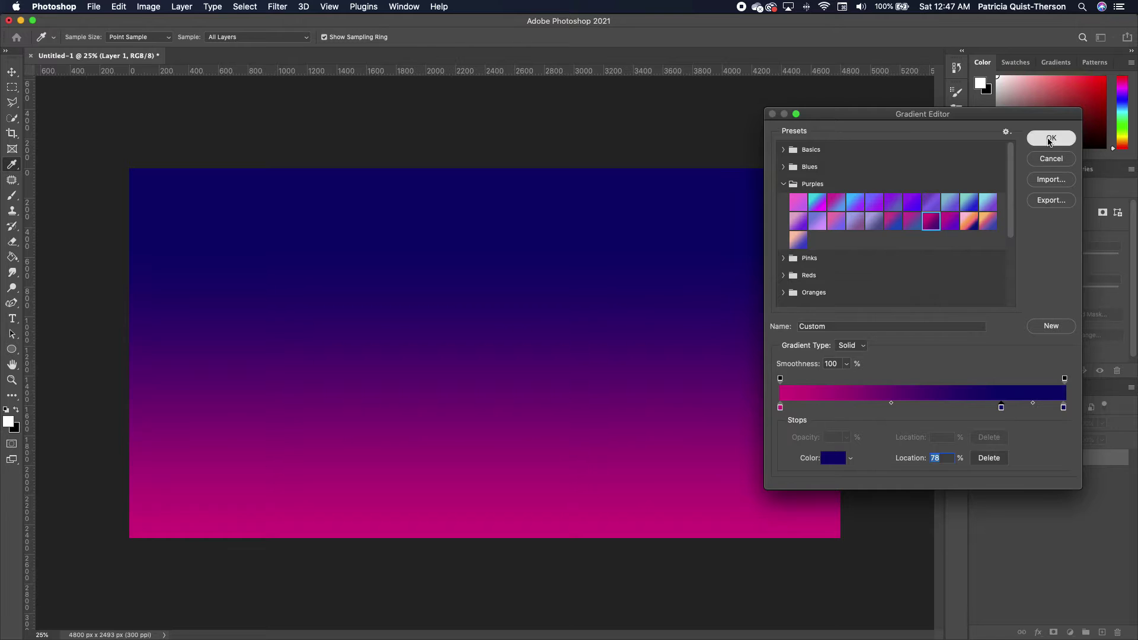
click(1050, 138)
Set the background gradient fill's angle to 35.98° and scale to 243%, and apply it.
click(876, 214)
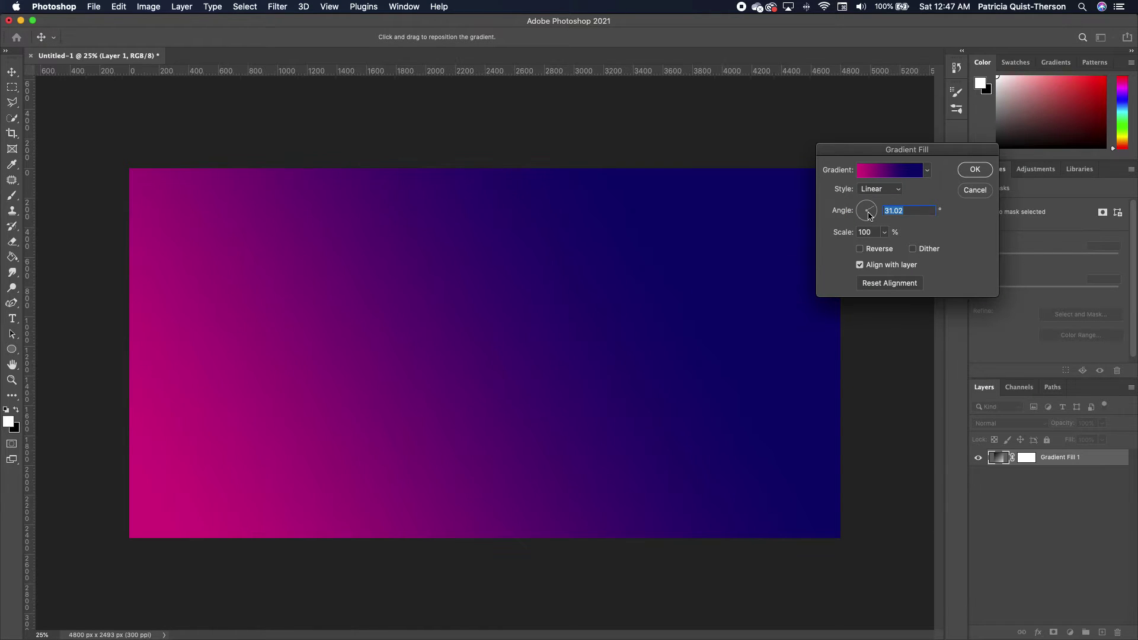
click(869, 212)
click(885, 233)
drag(887, 248, 892, 249)
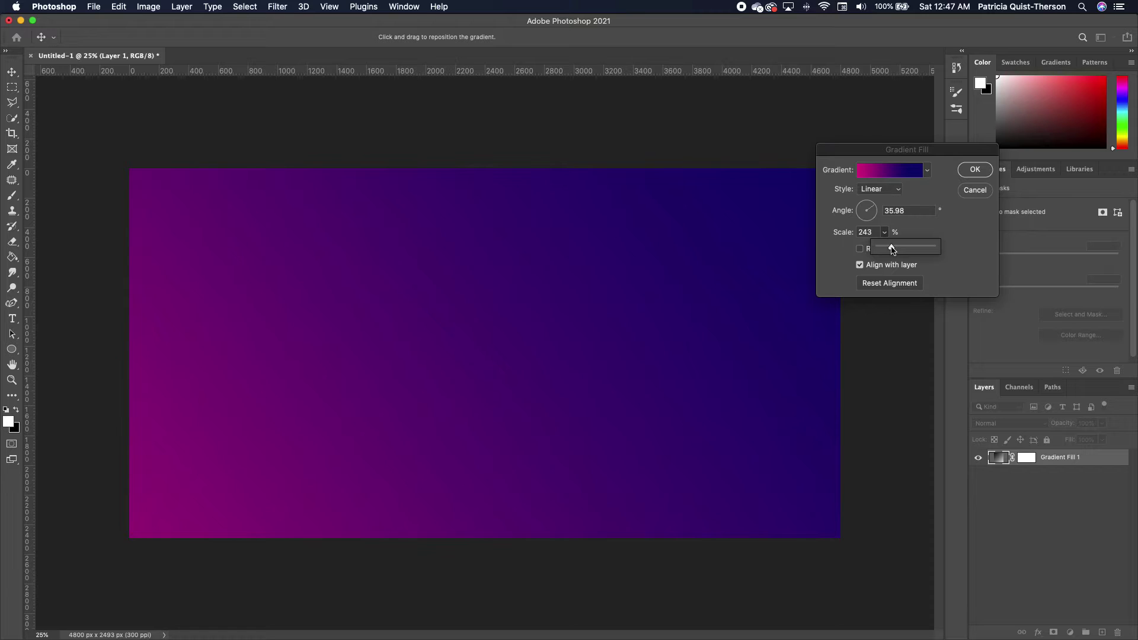
click(975, 170)
Draw a closed, irregular blob shape on the left part of the canvas with the Curvature Pen, about 980 × 1446 px.
key(c)
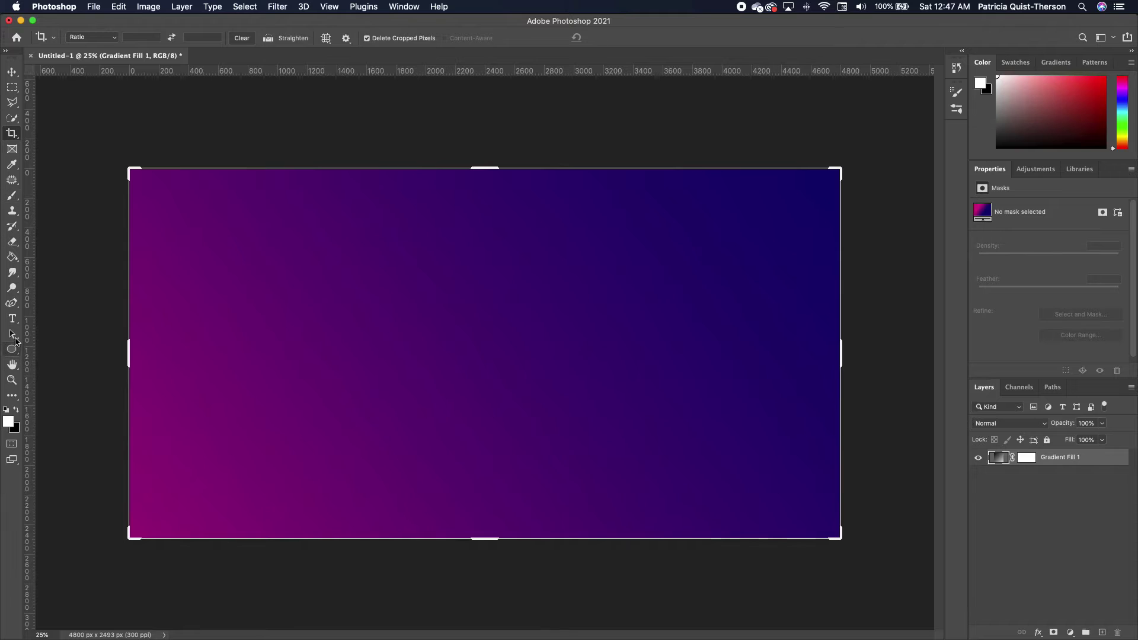
click(12, 303)
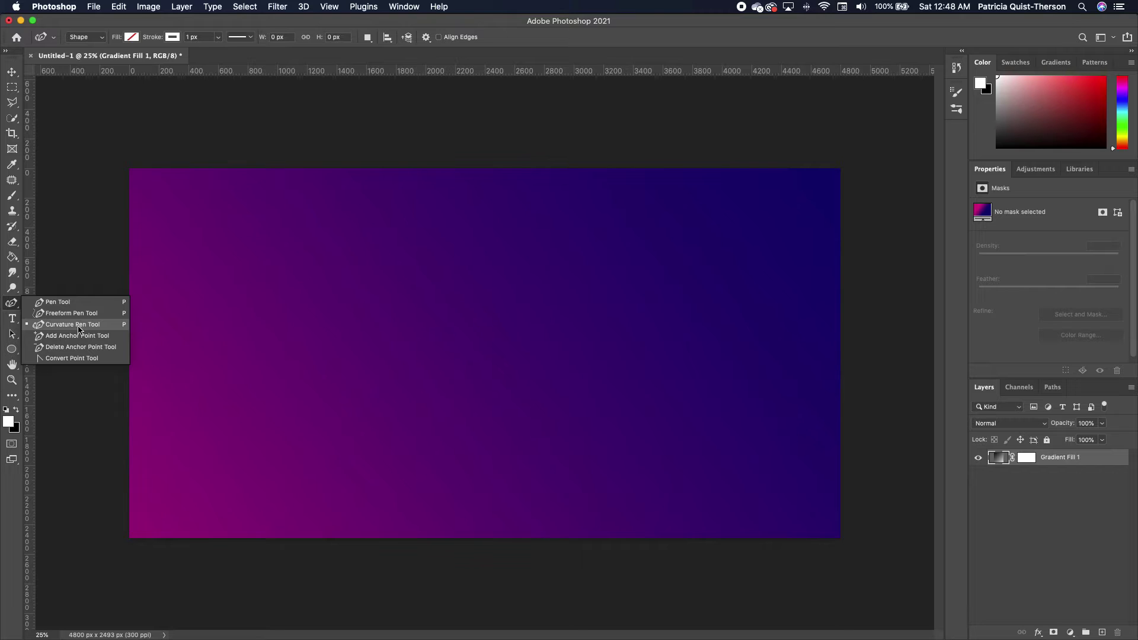
click(79, 325)
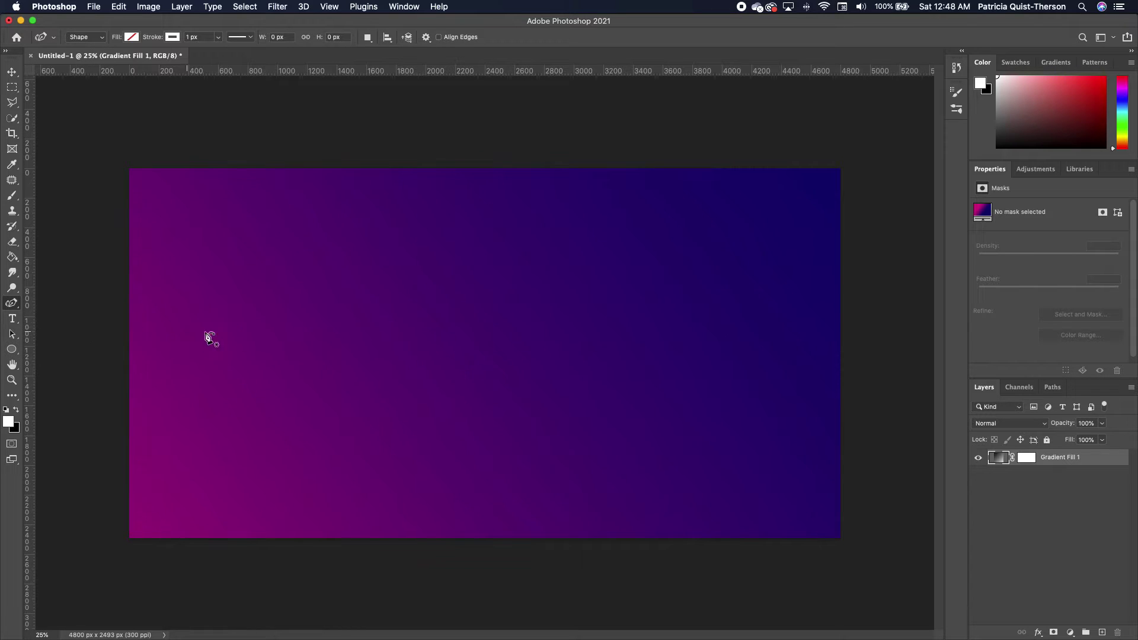
click(206, 290)
click(208, 242)
click(256, 225)
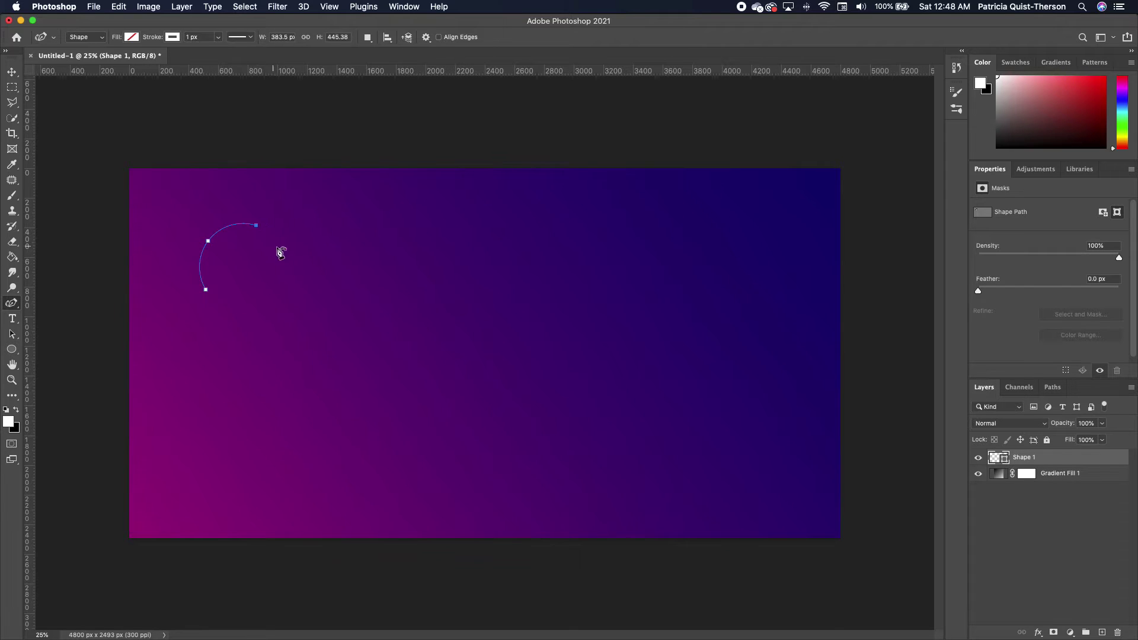
click(276, 267)
click(296, 333)
click(296, 357)
click(287, 377)
click(263, 383)
click(237, 378)
click(220, 400)
click(210, 428)
click(166, 431)
click(152, 392)
click(188, 339)
click(202, 323)
click(206, 295)
click(205, 290)
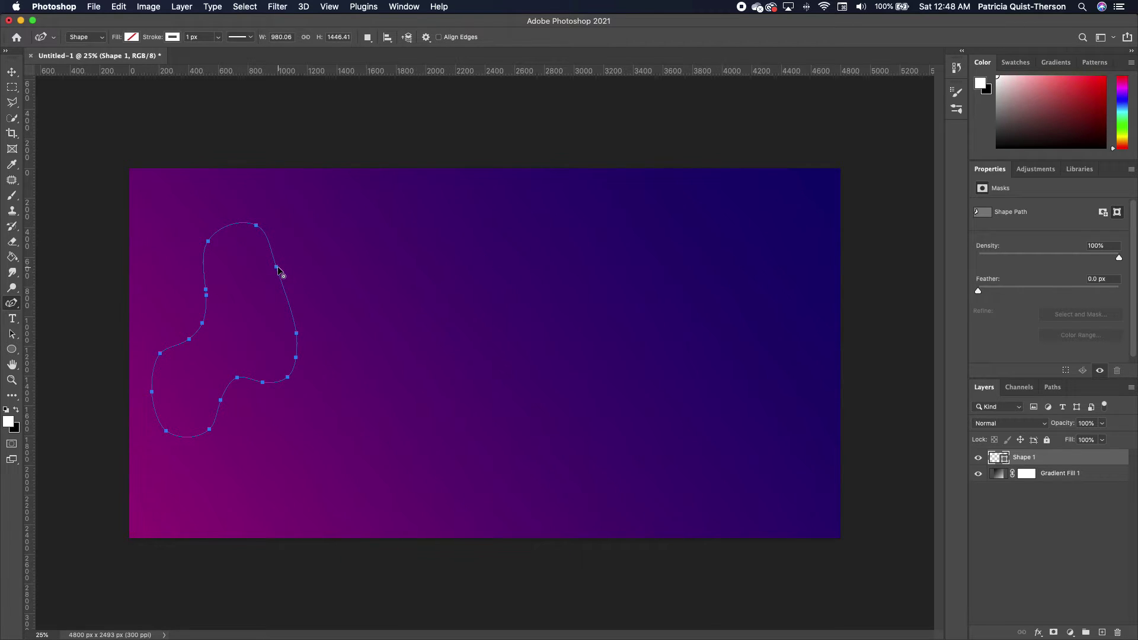
Reshape the blob by repositioning its anchor points to about 1048 × 1403 px, keeping the tool in Shape mode.
drag(276, 268, 287, 263)
drag(298, 336, 301, 333)
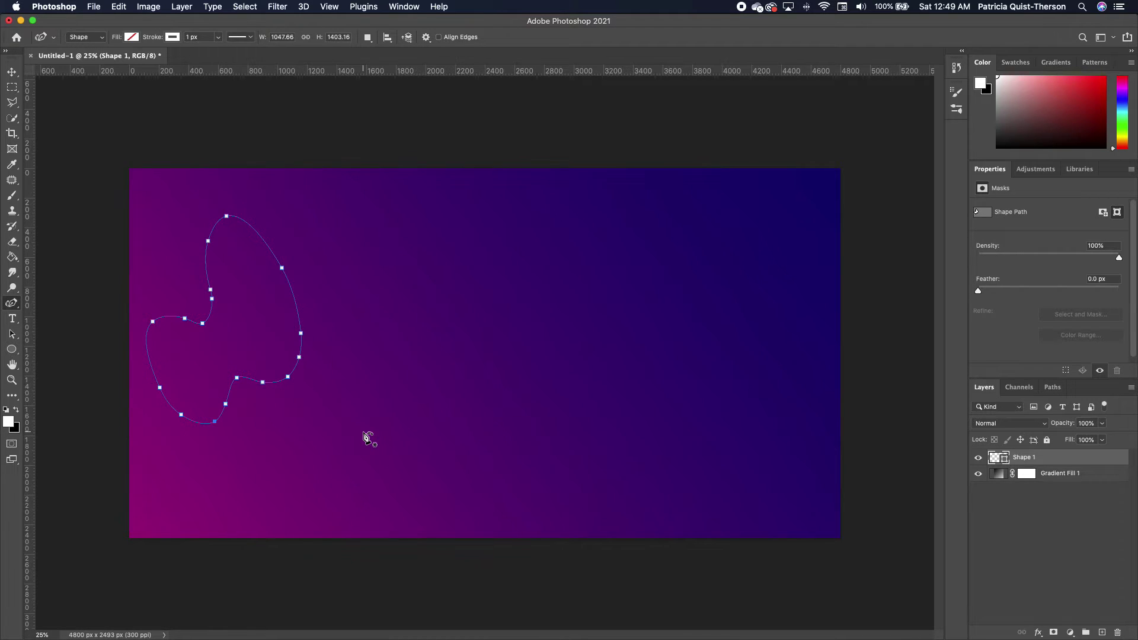
click(98, 37)
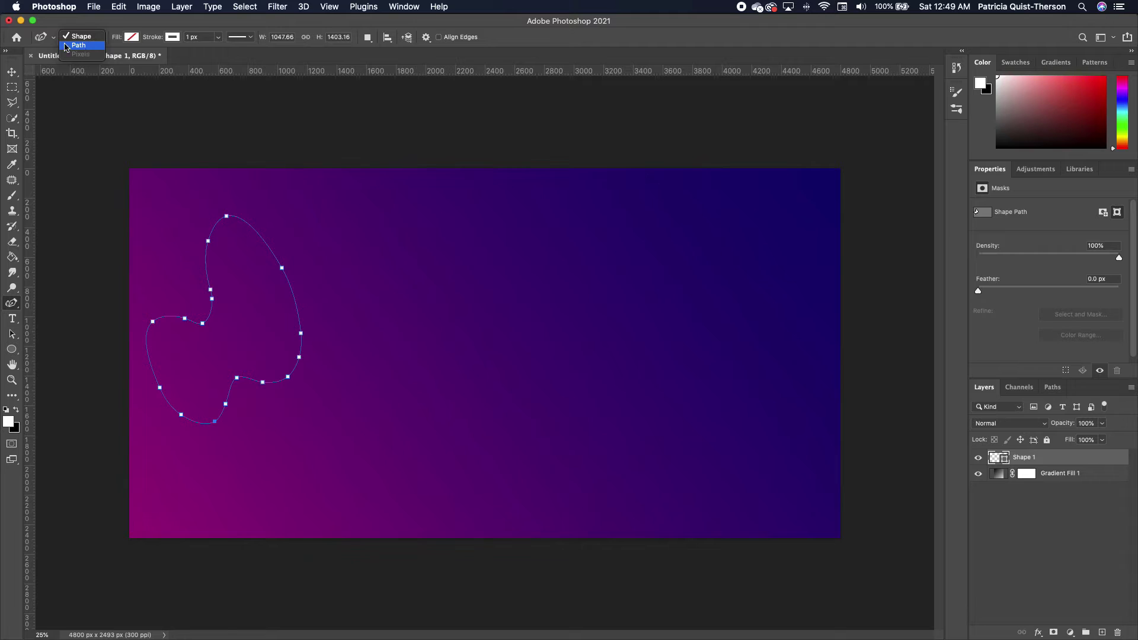
click(90, 36)
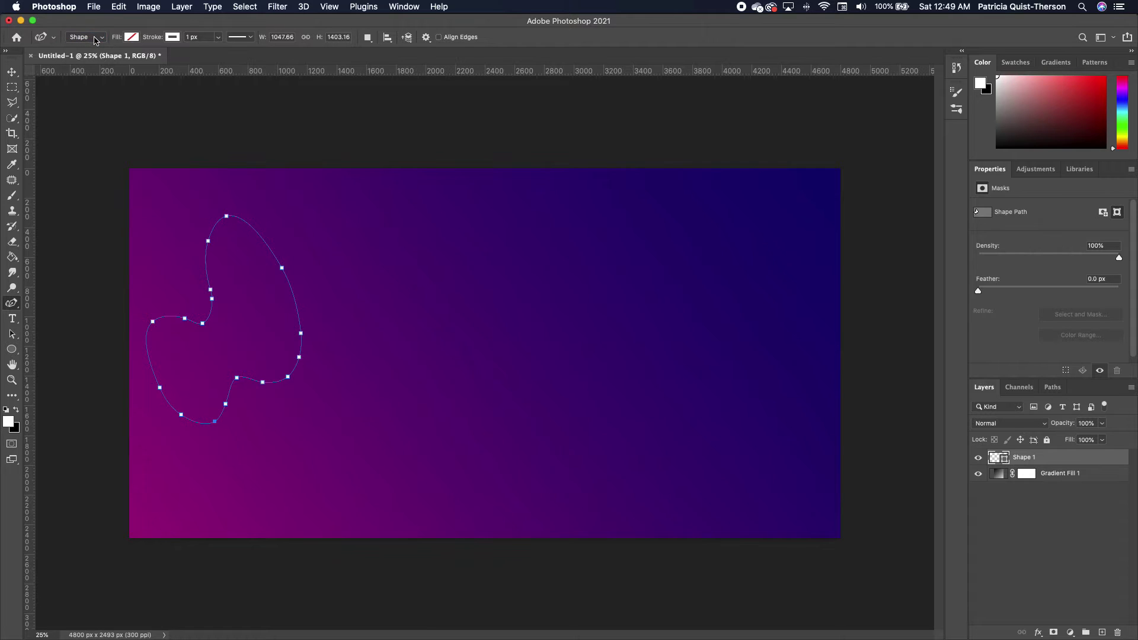
Fill the blob with the Purple_03 gradient preset.
click(132, 38)
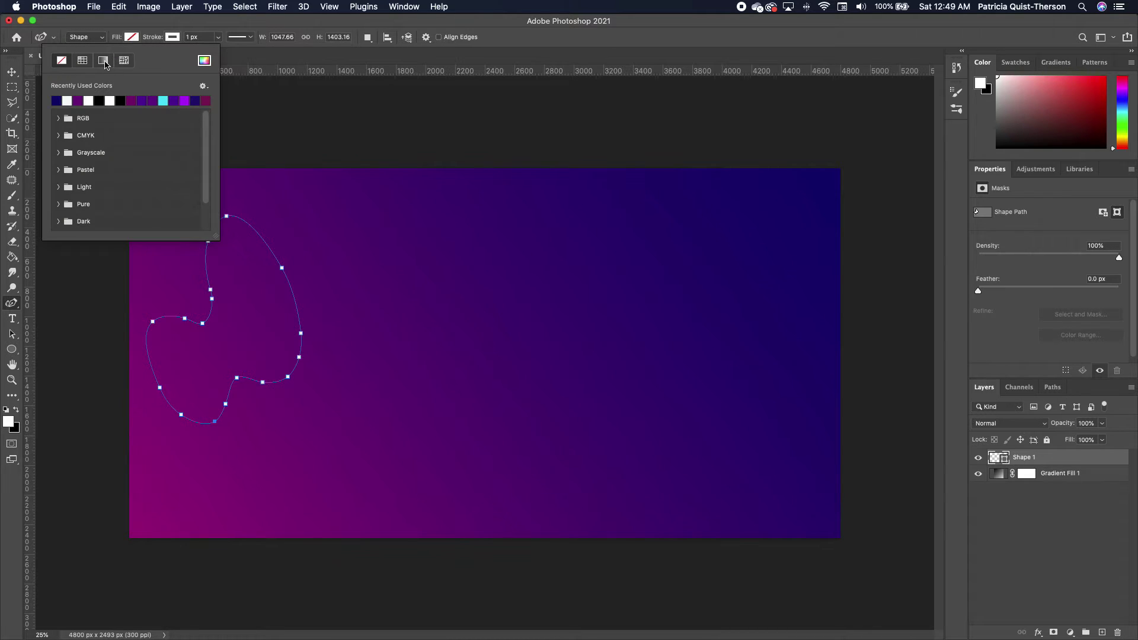
click(104, 62)
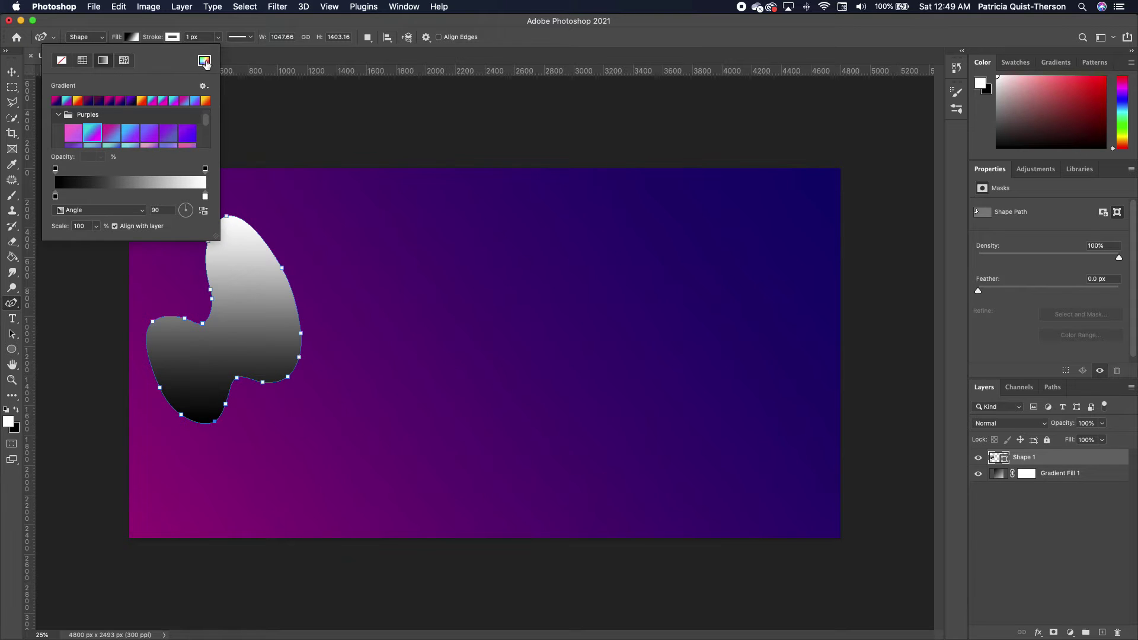
scroll(151, 123, down, 3)
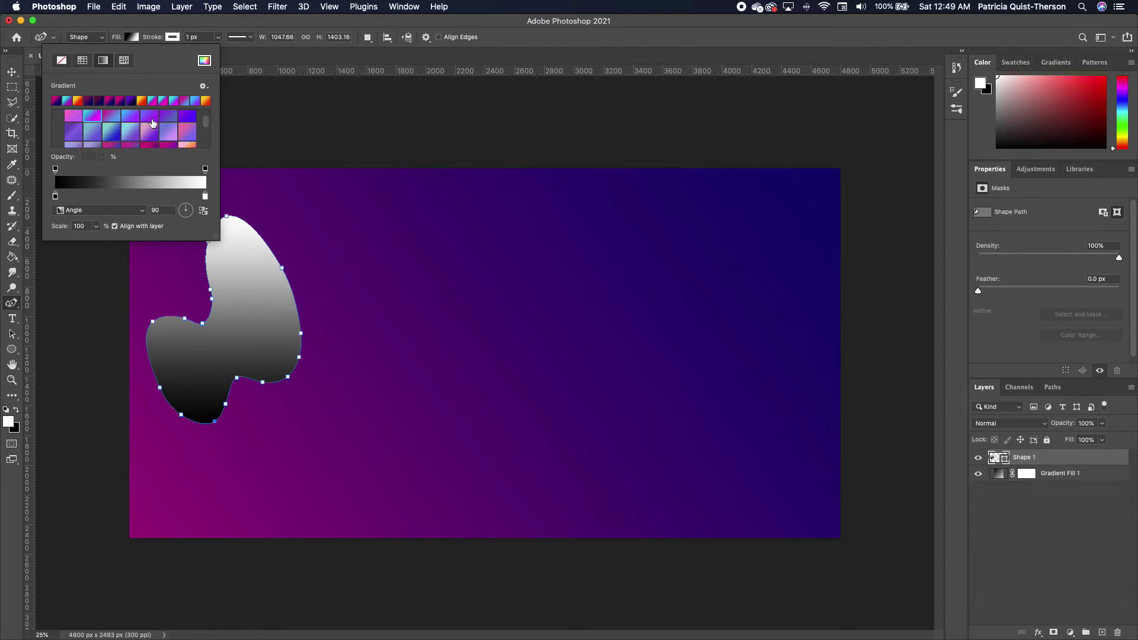
click(108, 118)
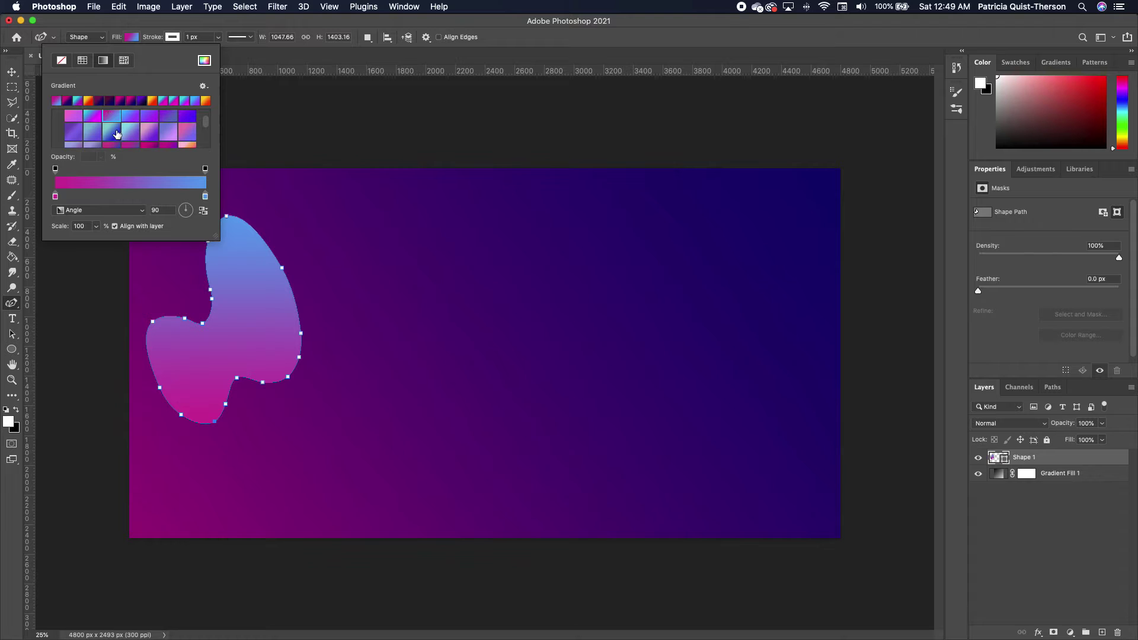
click(126, 117)
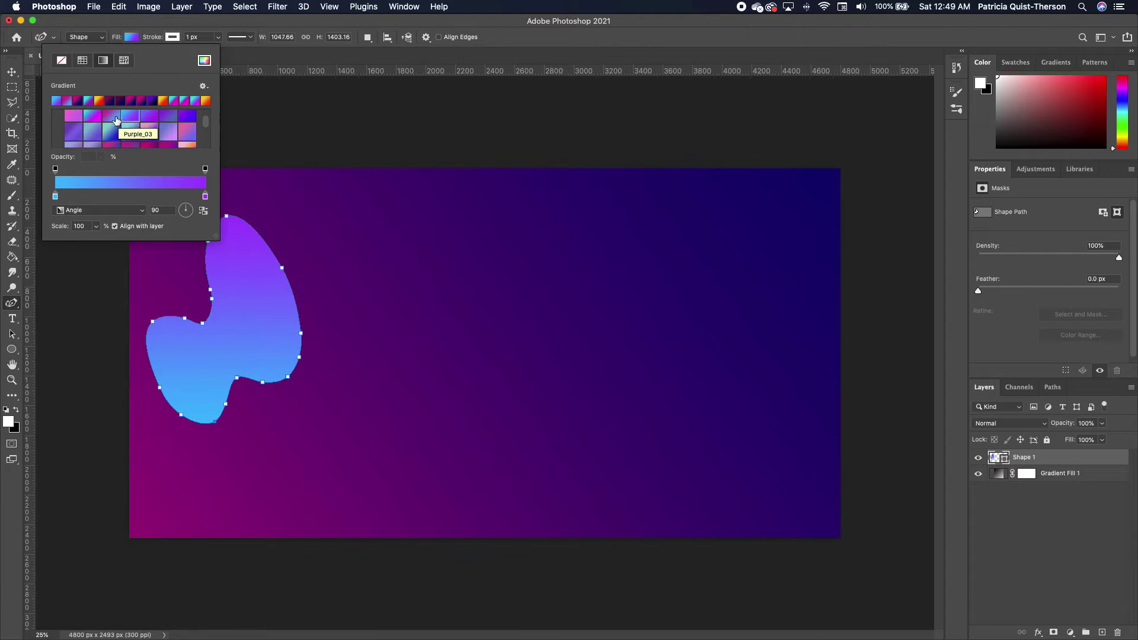
click(116, 121)
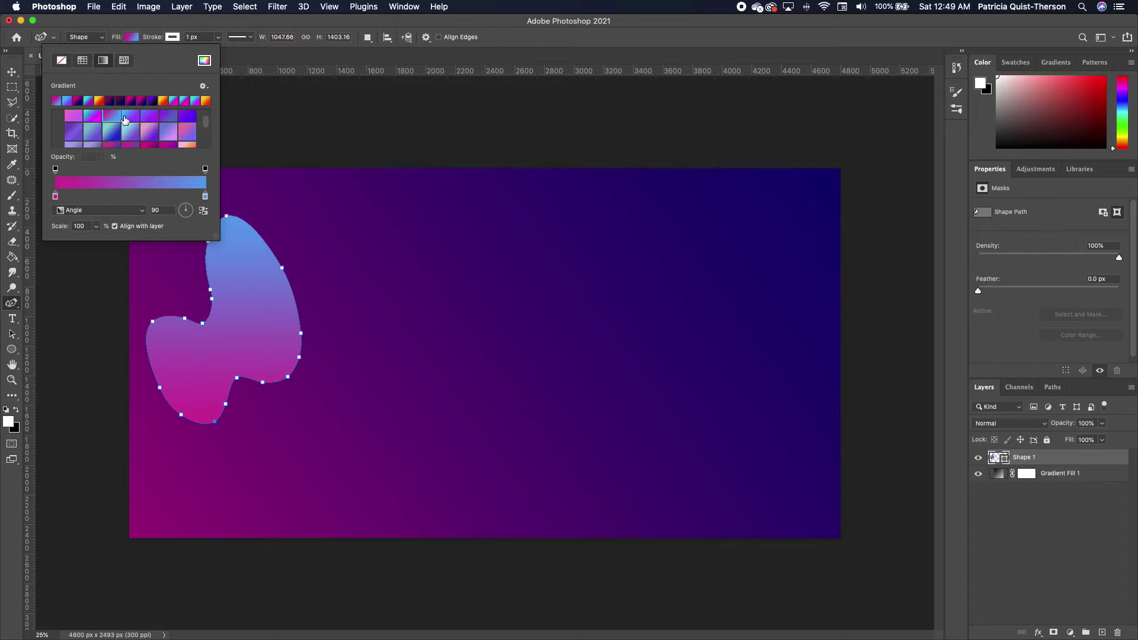
Recolor the blob gradient's start stop to a more vivid pink and its end stop to bright blue #0a9bf7.
double_click(55, 196)
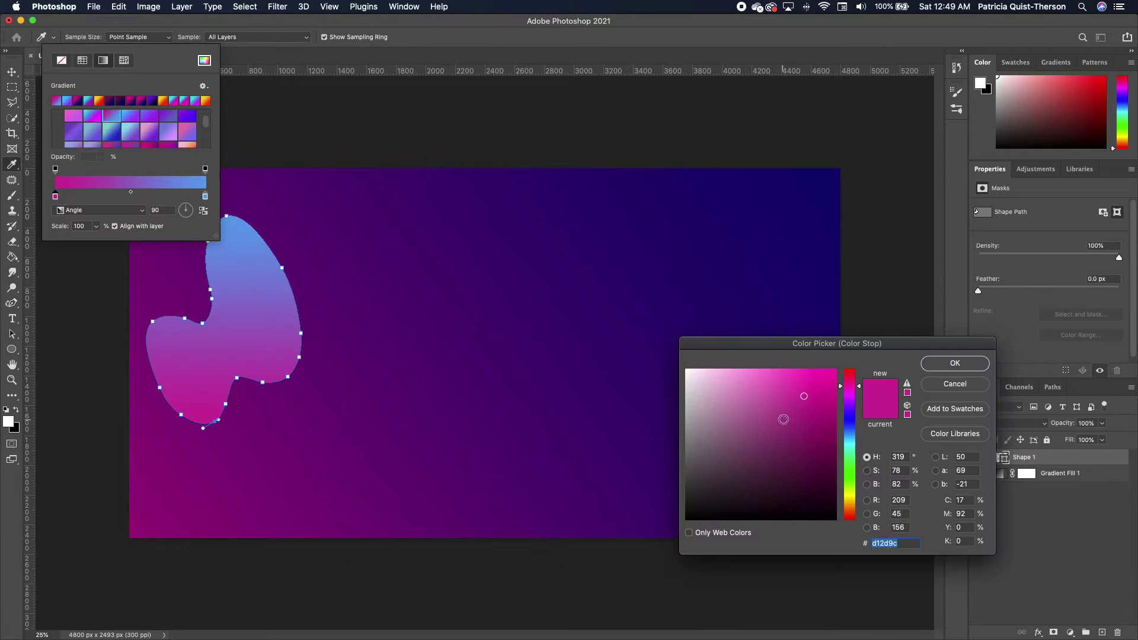
click(835, 421)
mouse_move(835, 420)
mouse_down()
mouse_move(827, 430)
mouse_move(827, 402)
mouse_up()
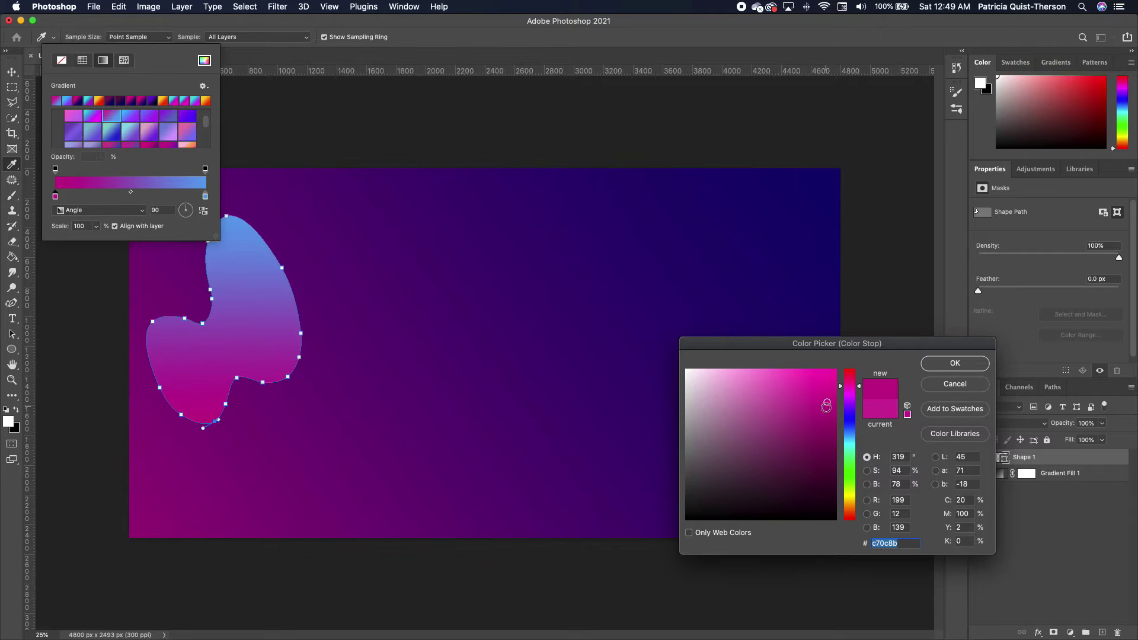
click(205, 197)
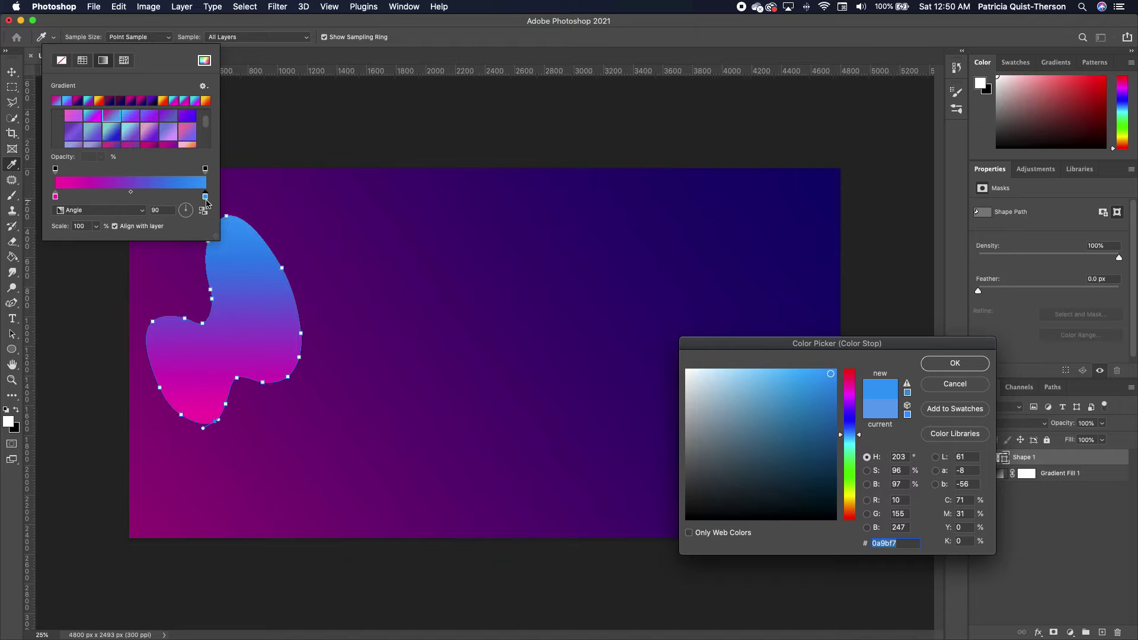
key(alt)
key(Return)
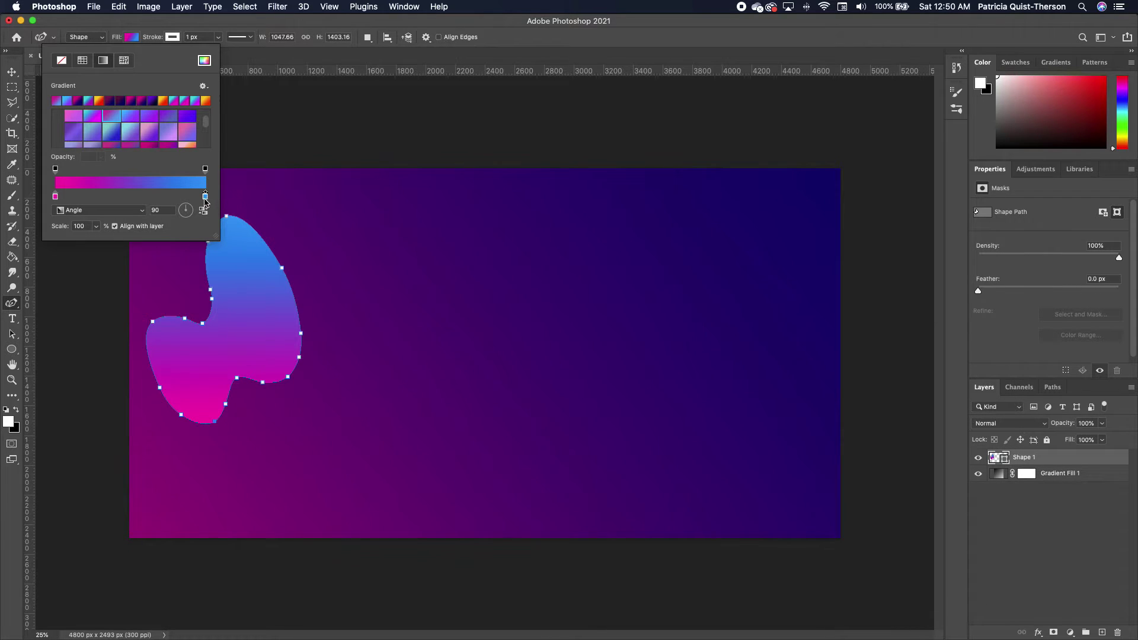
Add a copy of the blue stop near the middle of the blob's gradient and recolor it to #0a5df7.
drag(204, 199, 136, 201)
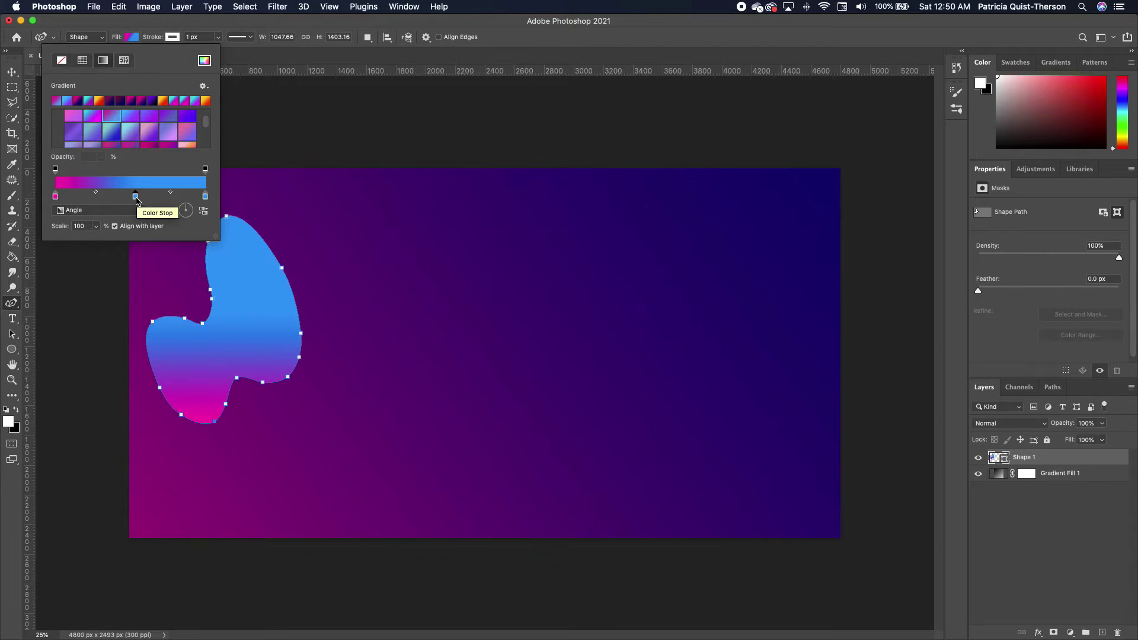
double_click(136, 198)
drag(852, 432, 851, 428)
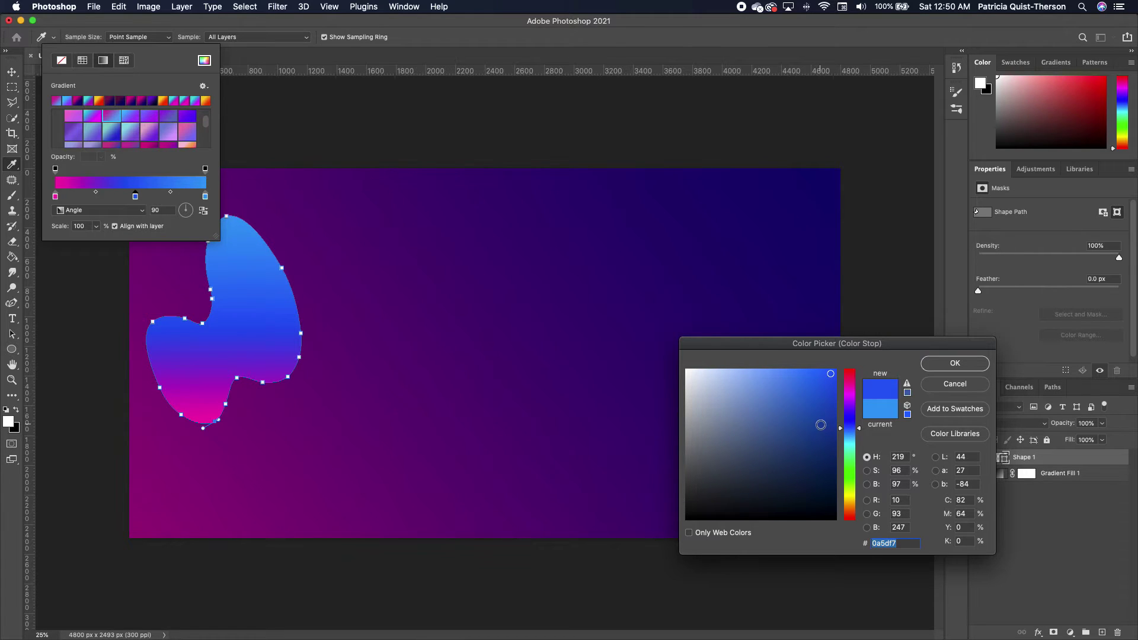
click(952, 364)
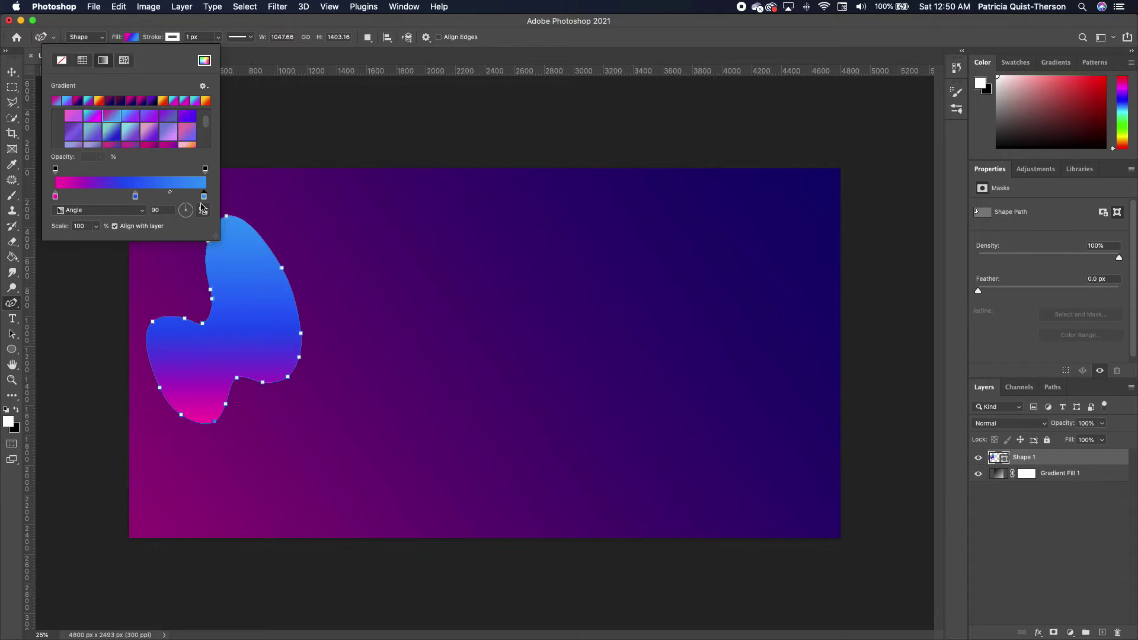
Recolor the end stop of the blob's gradient to mint green.
double_click(204, 199)
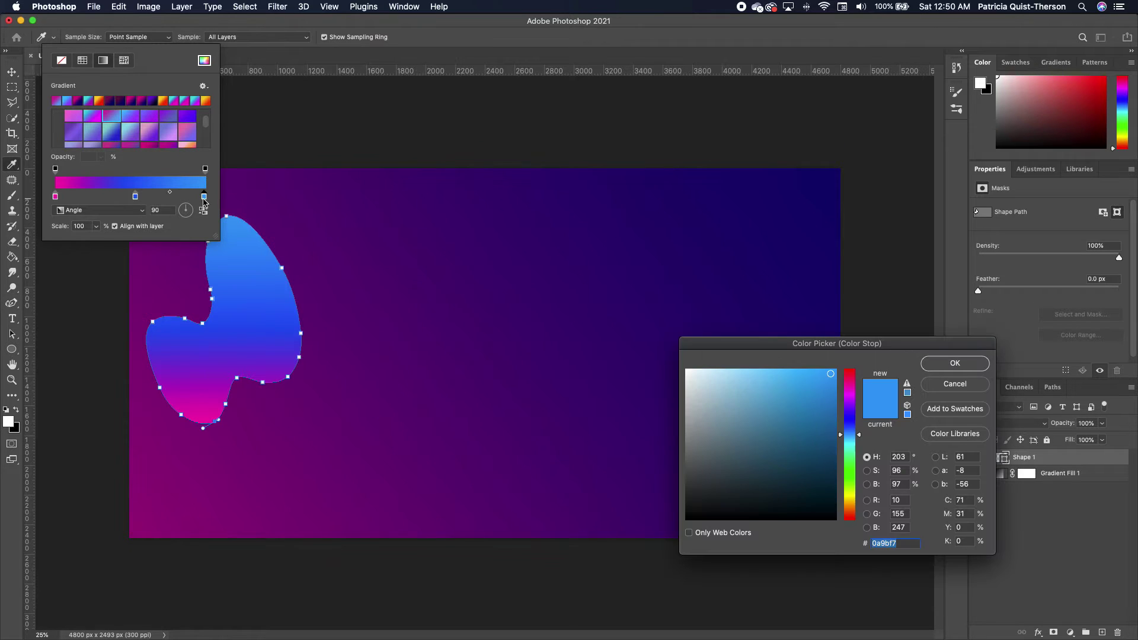
click(857, 443)
drag(851, 444, 847, 449)
click(954, 363)
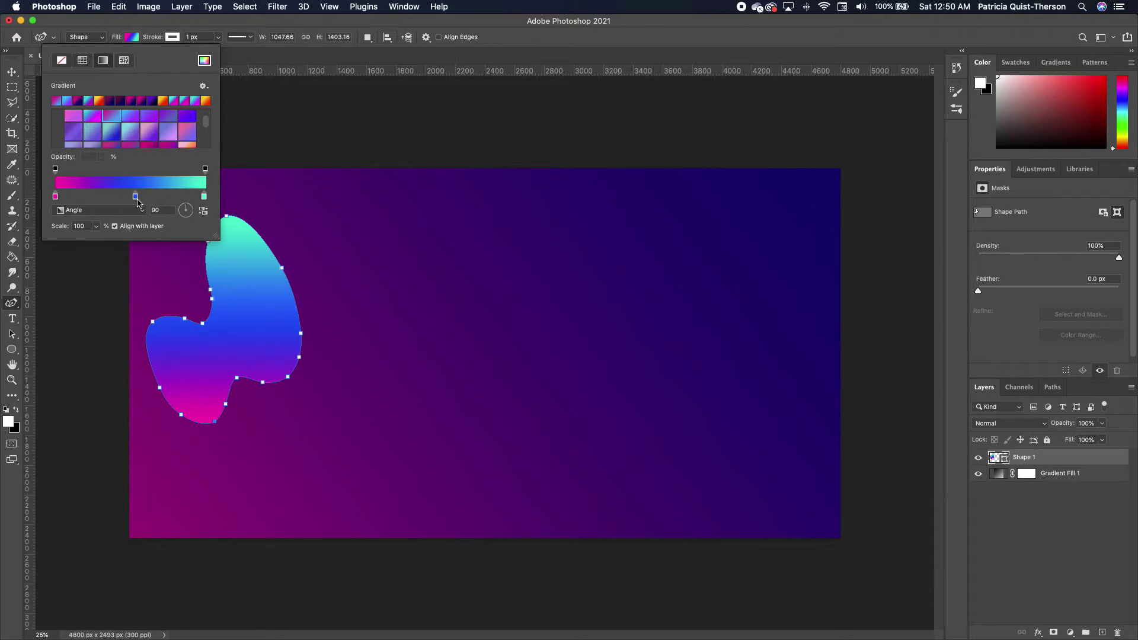
Shift the blob gradient's middle blue stop and pink start stop toward the end, and set the gradient angle to 27°.
drag(137, 201, 158, 202)
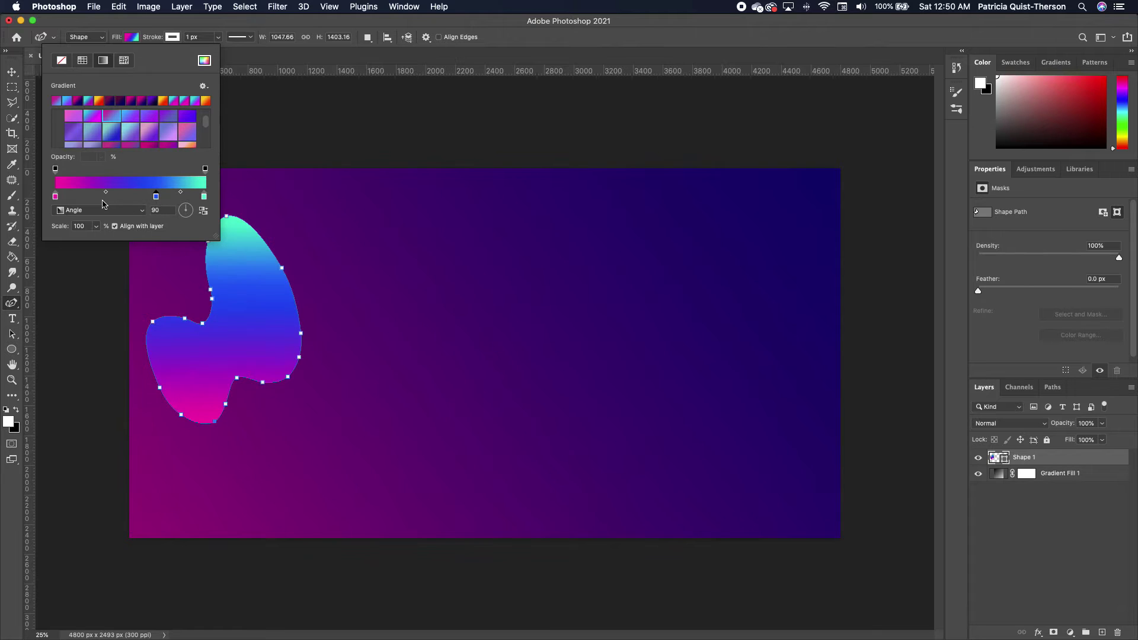
drag(55, 197, 88, 201)
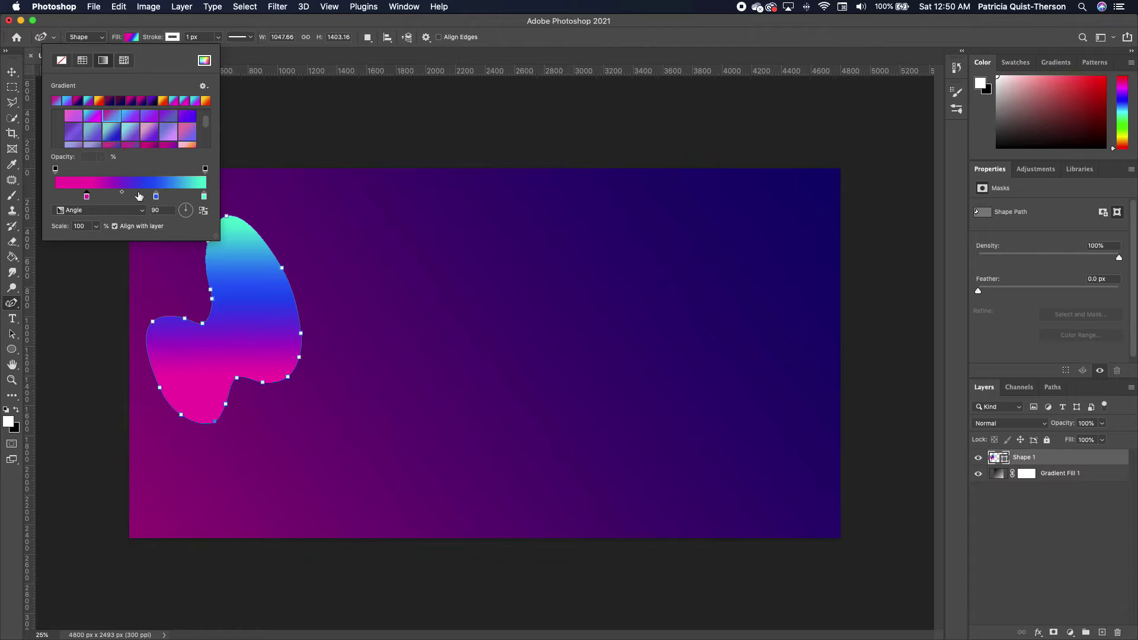
click(189, 211)
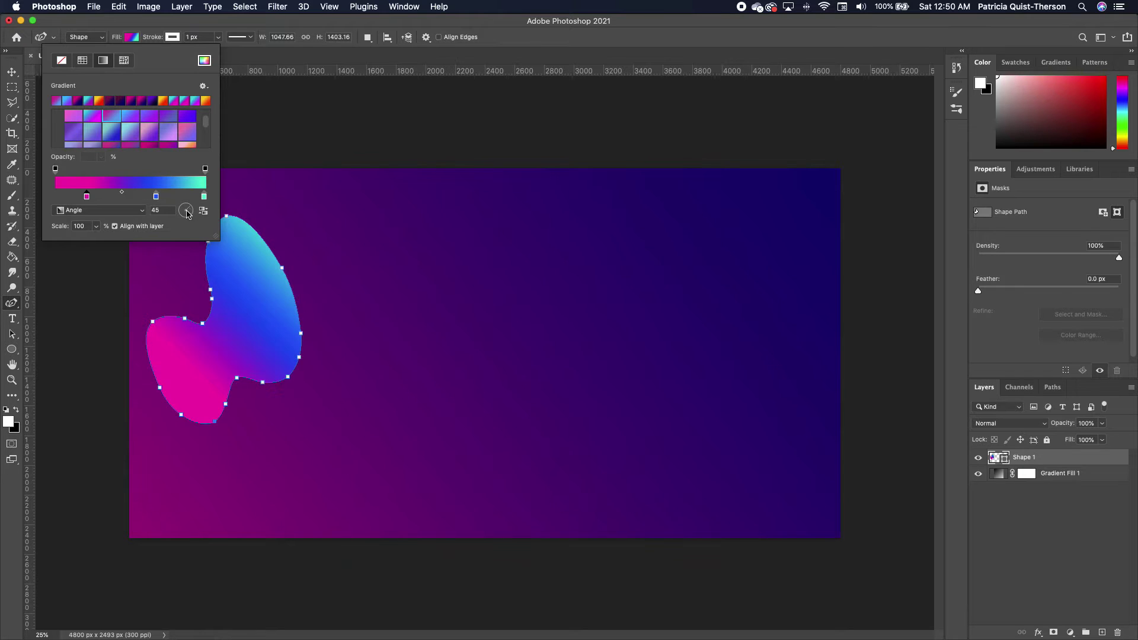
click(184, 212)
drag(185, 211, 188, 213)
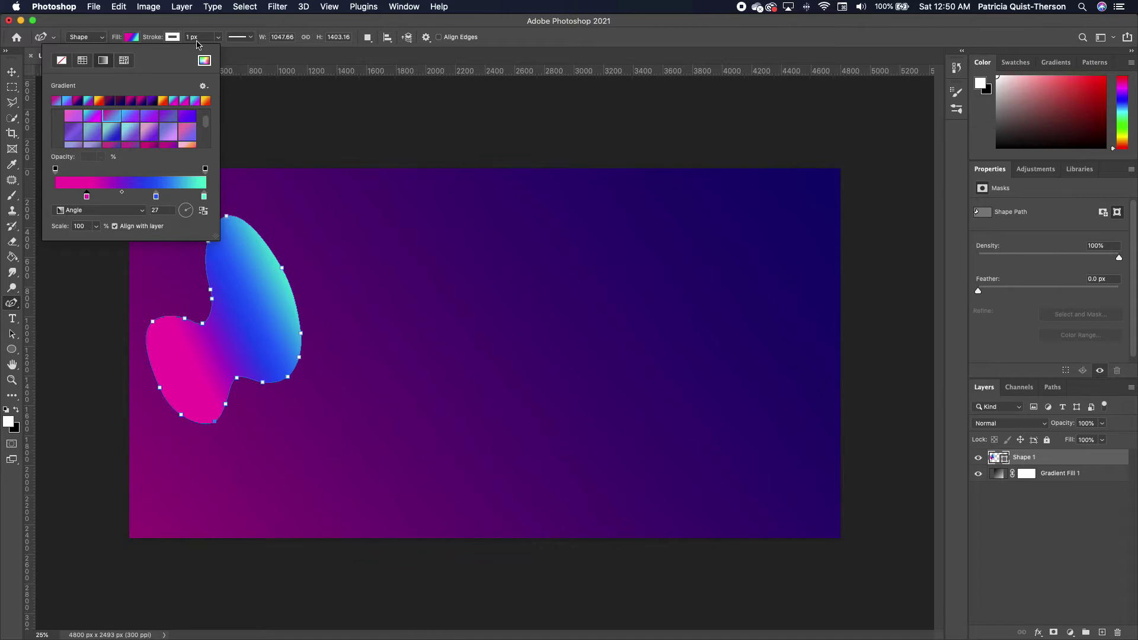
Move the blob shape horizontally from the canvas's left side toward its center.
click(11, 72)
click(309, 138)
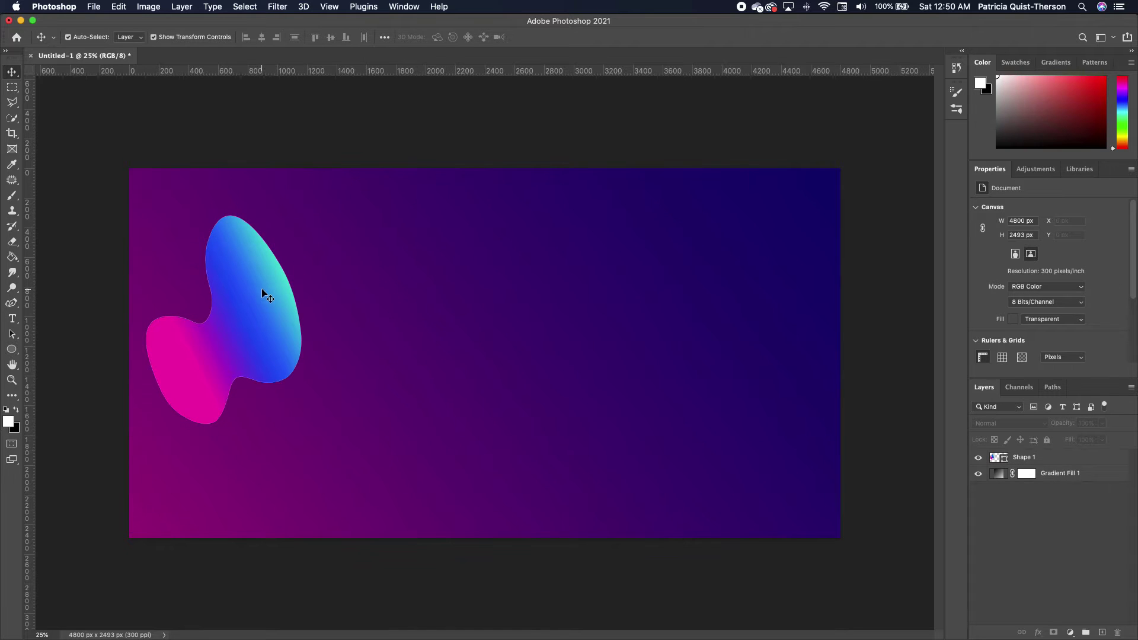
drag(261, 341, 426, 338)
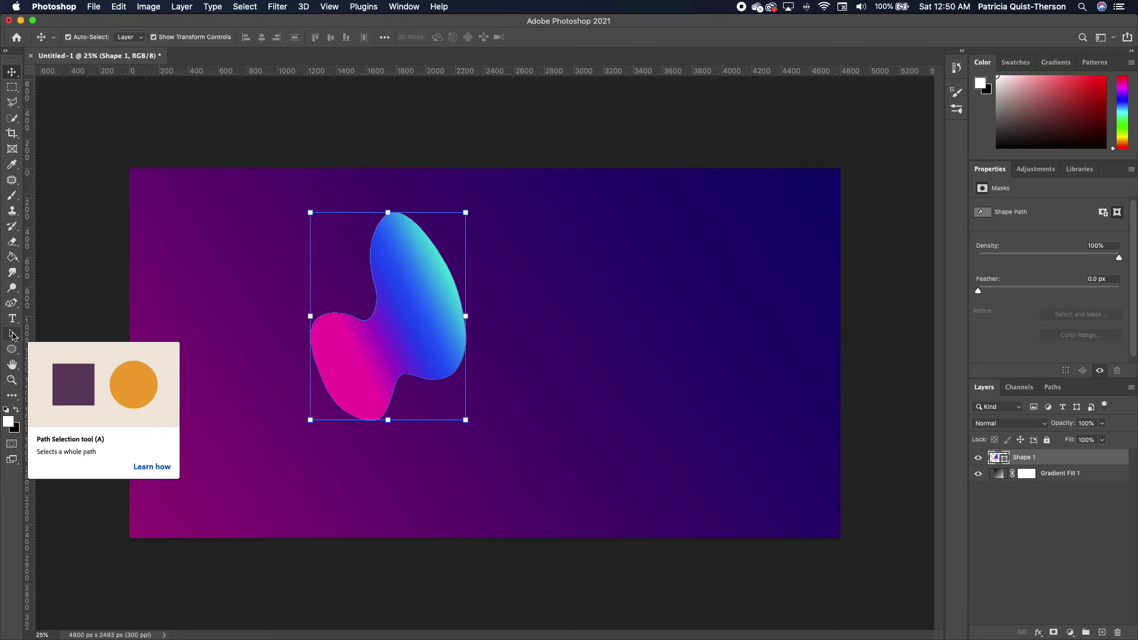
Remove the stroke from the blob shape using the Path Selection tool's shape options.
click(12, 335)
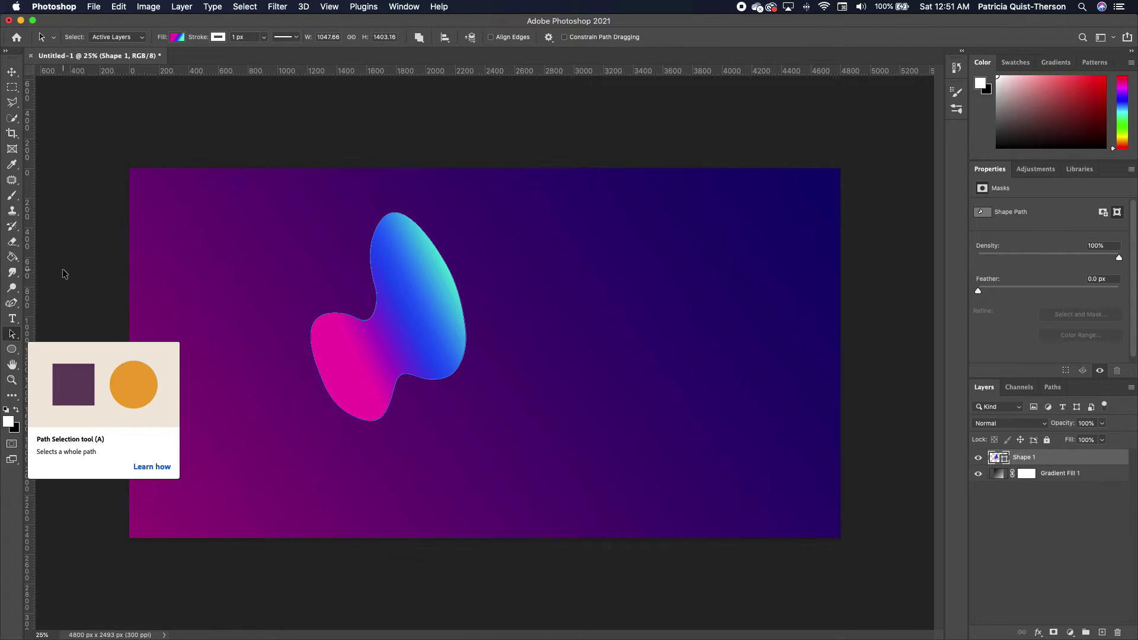
click(218, 38)
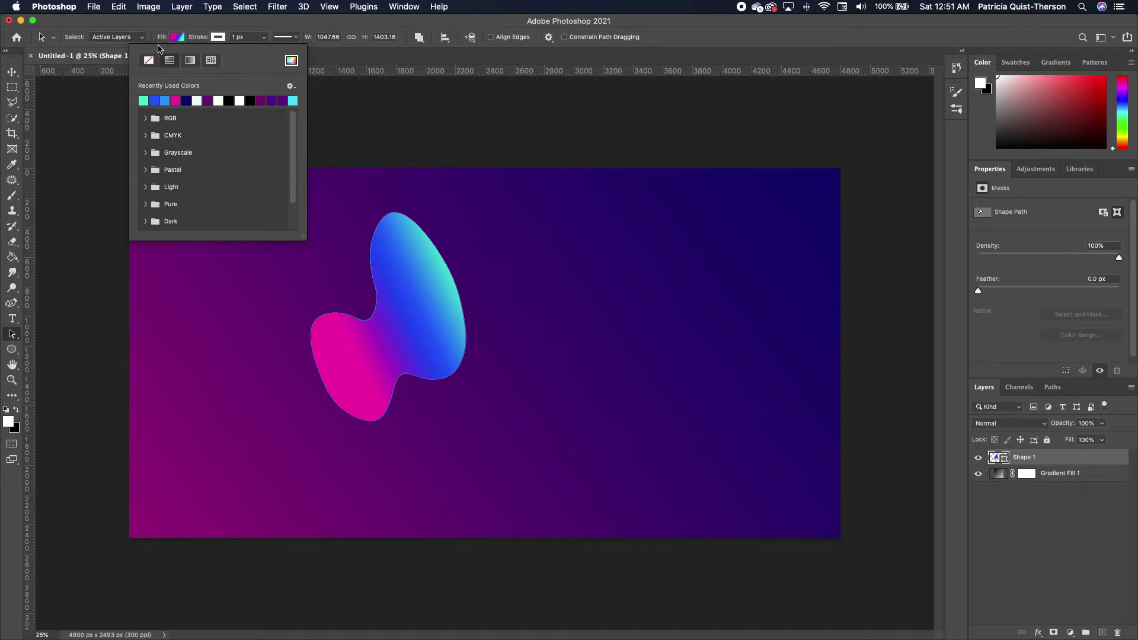
click(149, 61)
click(402, 115)
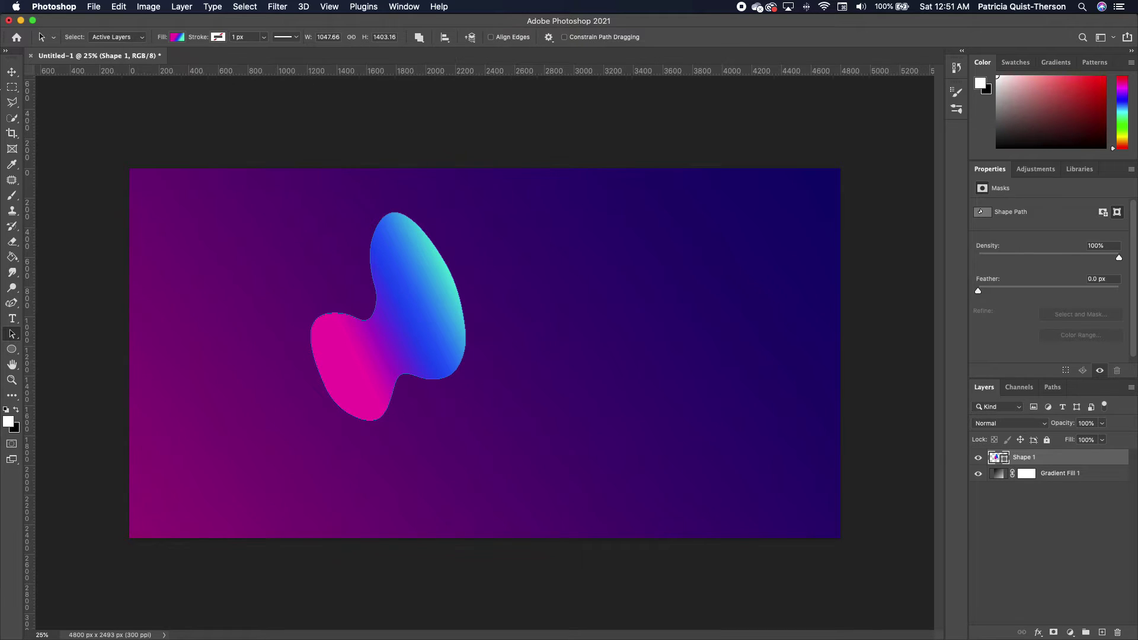
Move the blob to the canvas's lower-left corner, partly past the edge, and scale it up to about 124%.
click(12, 71)
drag(415, 286, 176, 418)
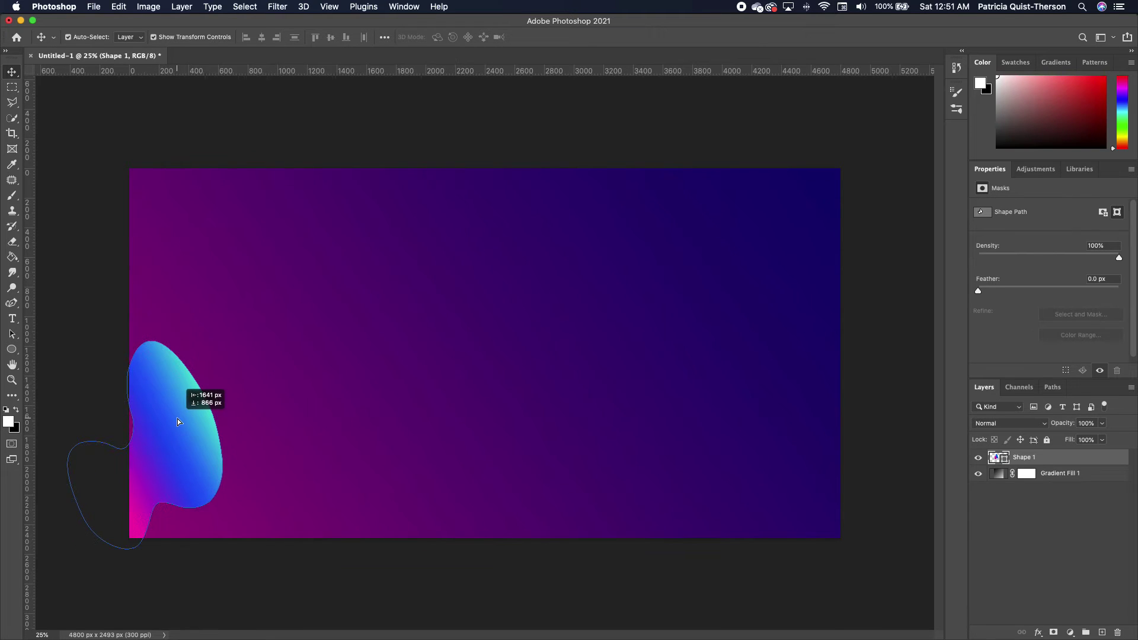
key(ctrl+t)
drag(226, 339, 272, 304)
drag(211, 390, 243, 394)
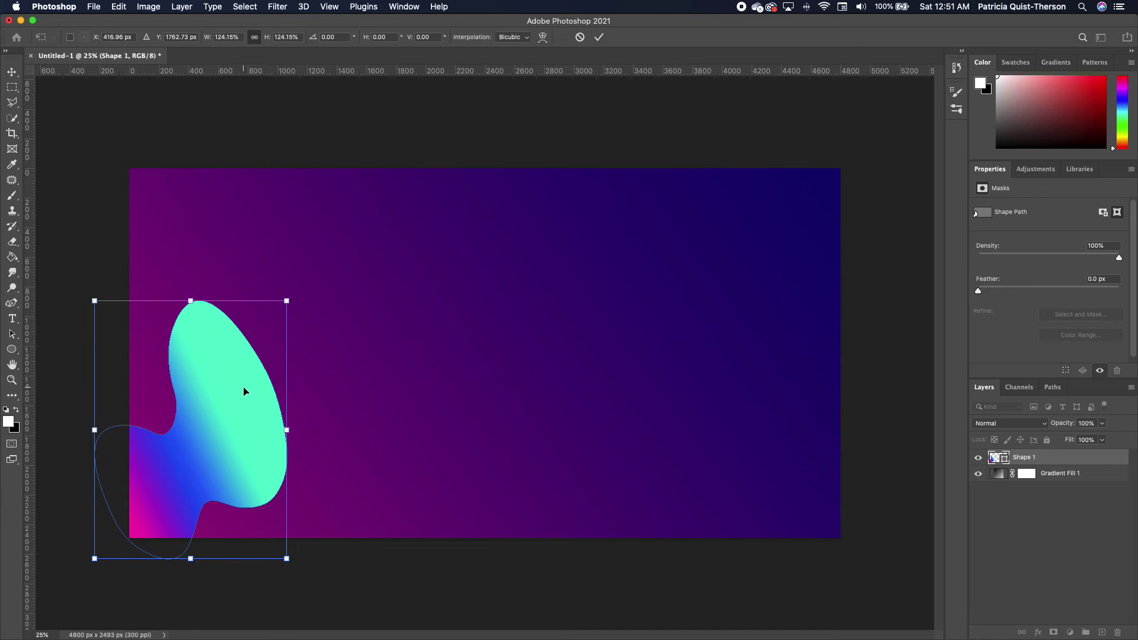
key(Return)
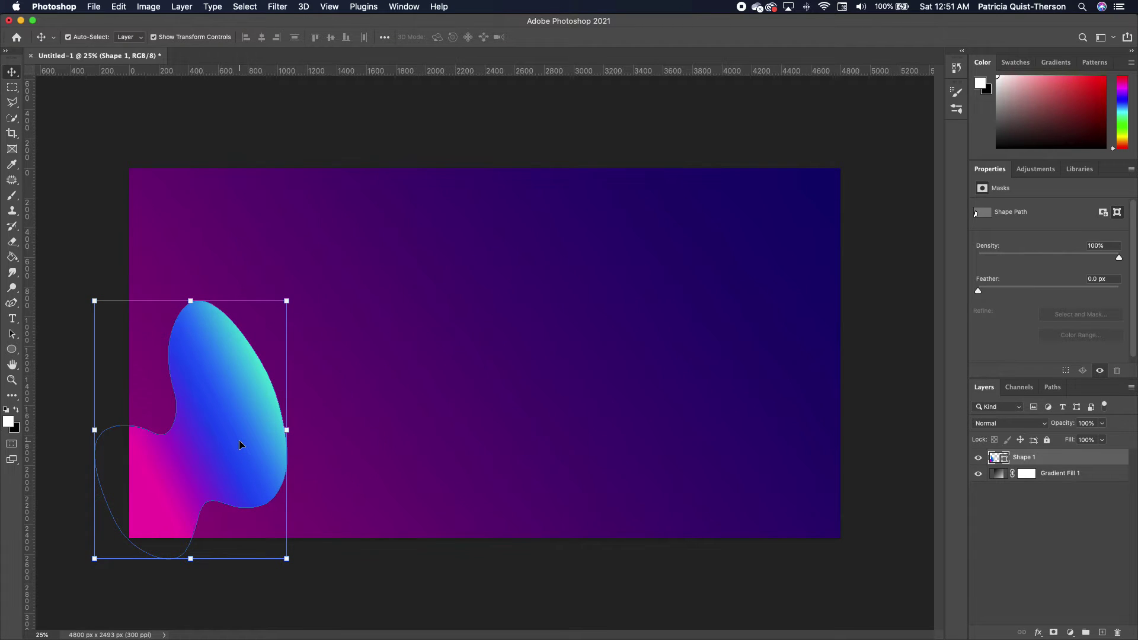
Duplicate the blob, scale the copy to about 163%, rotate it about -19°, and place it partly past the canvas's right edge.
key(super+j)
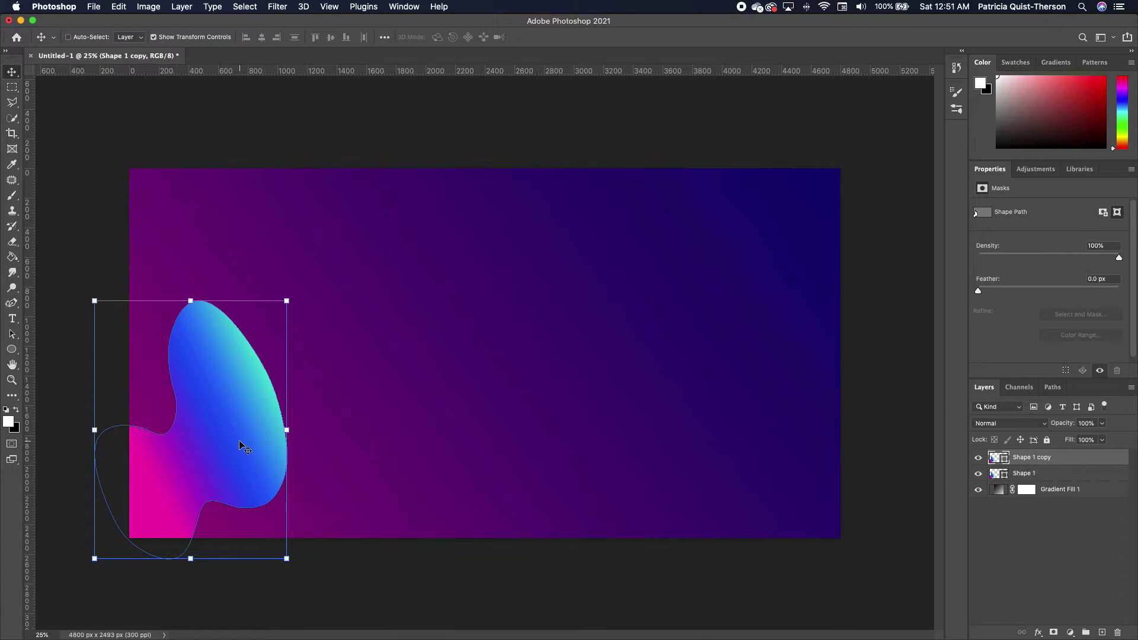
drag(240, 443, 529, 496)
drag(575, 354, 791, 269)
drag(709, 615, 788, 563)
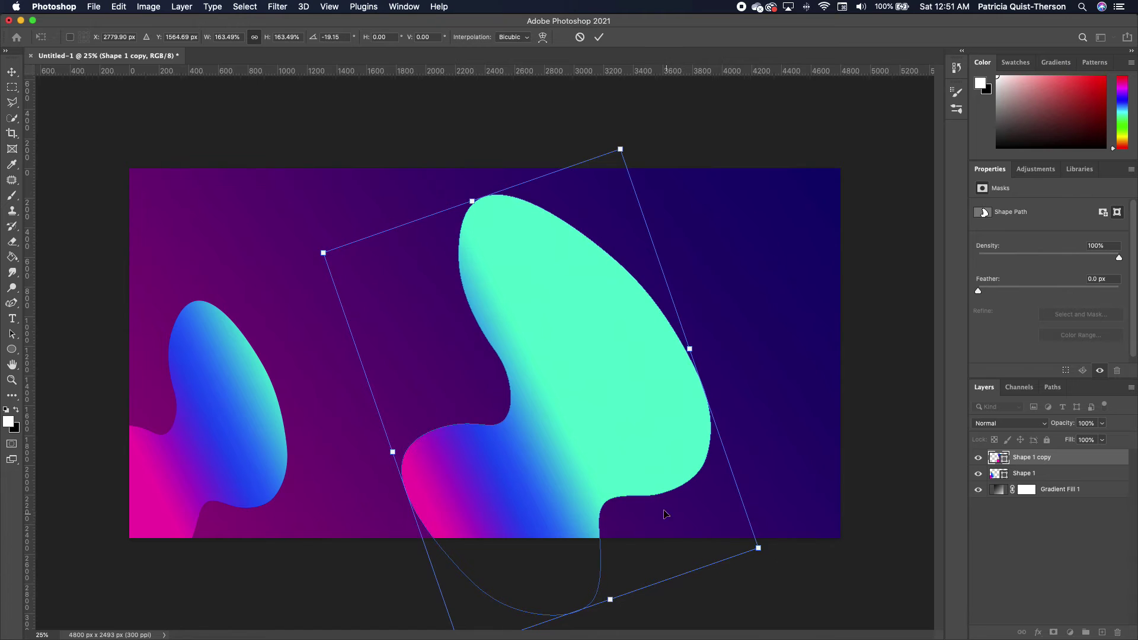
key(Return)
drag(650, 450, 875, 484)
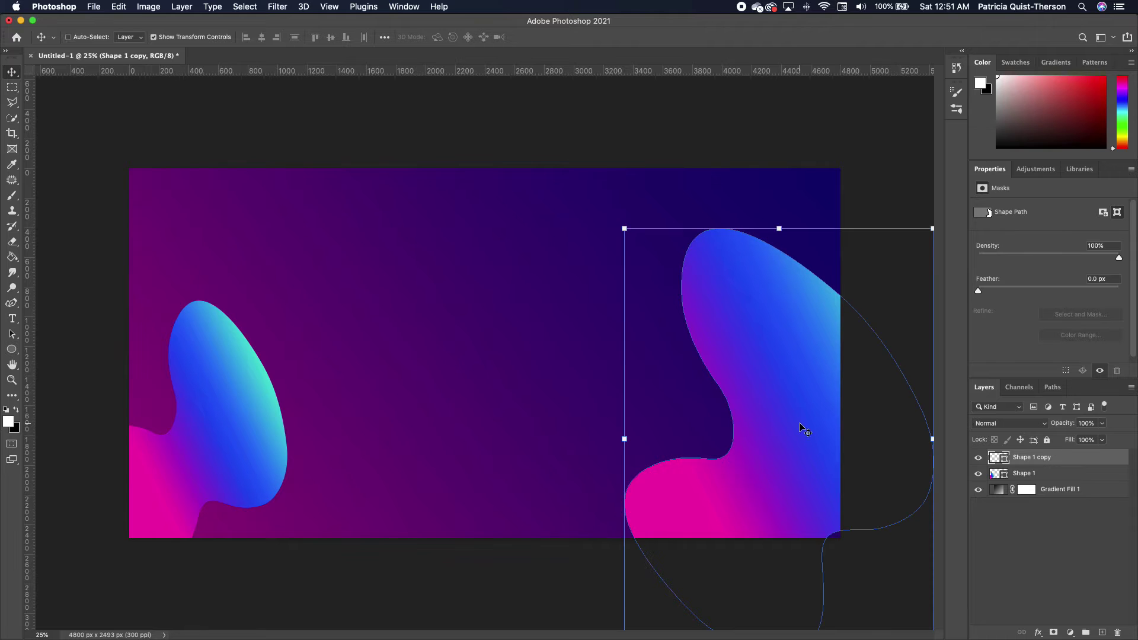
Duplicate the large blob twice, placing one copy across the canvas's top edge and the other over its left side.
key(super+j)
drag(794, 468, 478, 270)
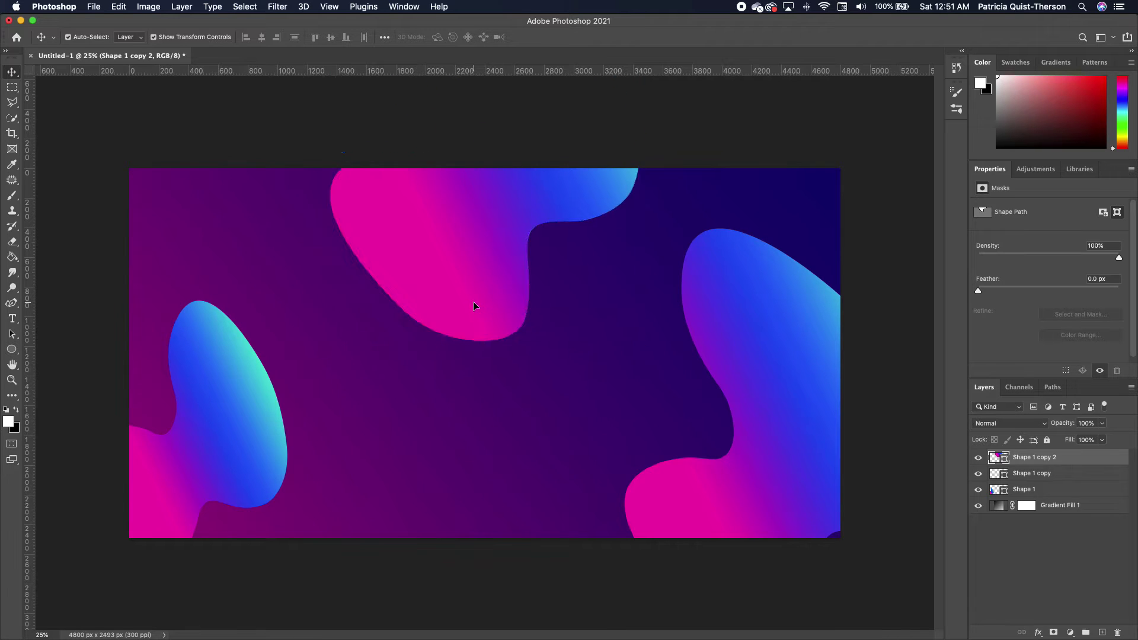
key(super+j)
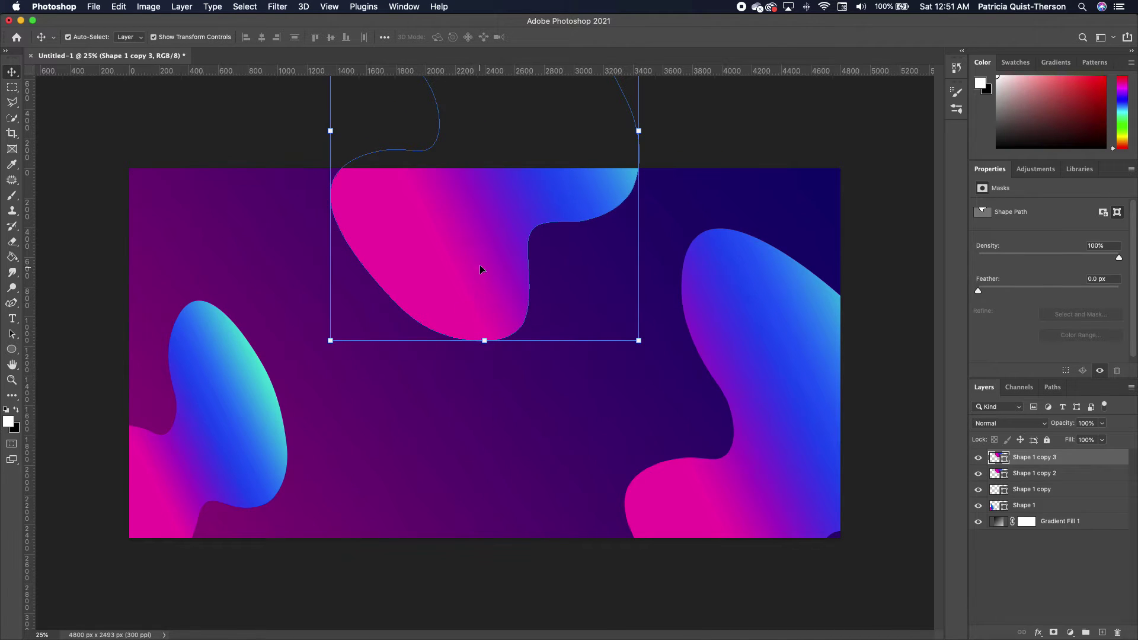
drag(497, 296, 263, 442)
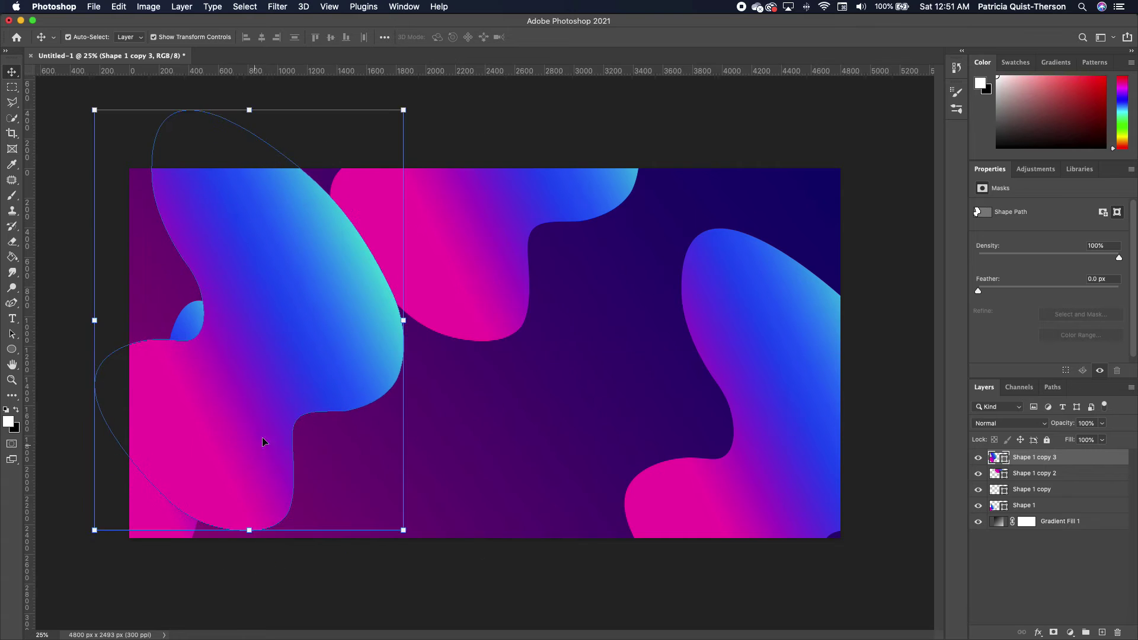
Set the left large blob copy's opacity to 36%, and rotate and position it across the canvas's upper-left corner.
click(1101, 423)
drag(1105, 437, 1067, 442)
drag(321, 352, 269, 295)
drag(394, 478, 131, 498)
drag(282, 246, 340, 220)
key(Return)
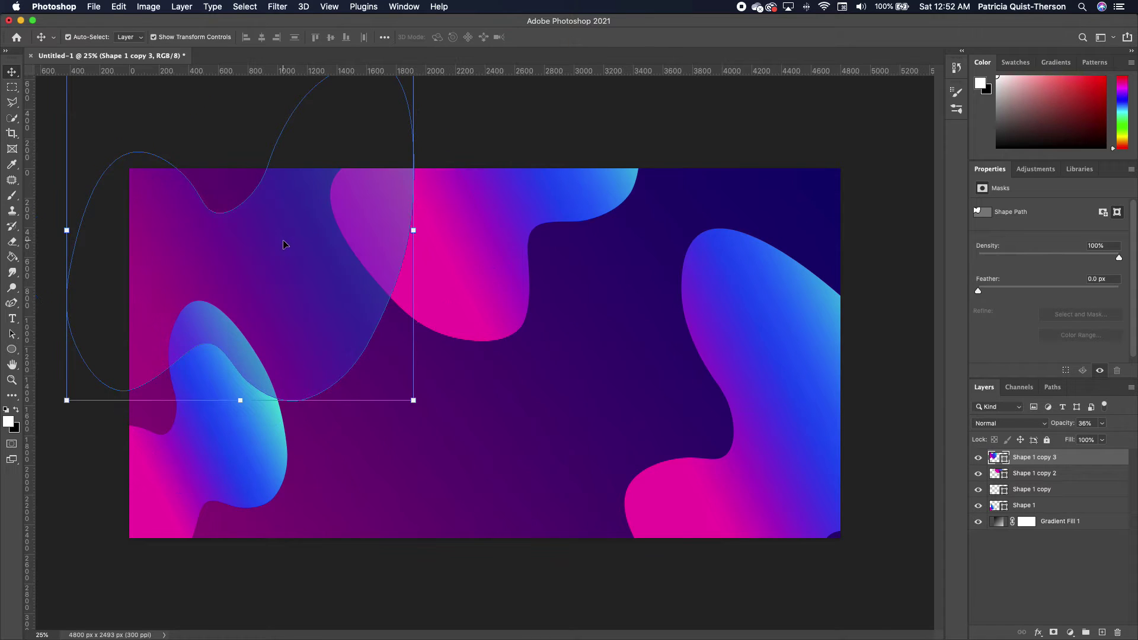
click(448, 413)
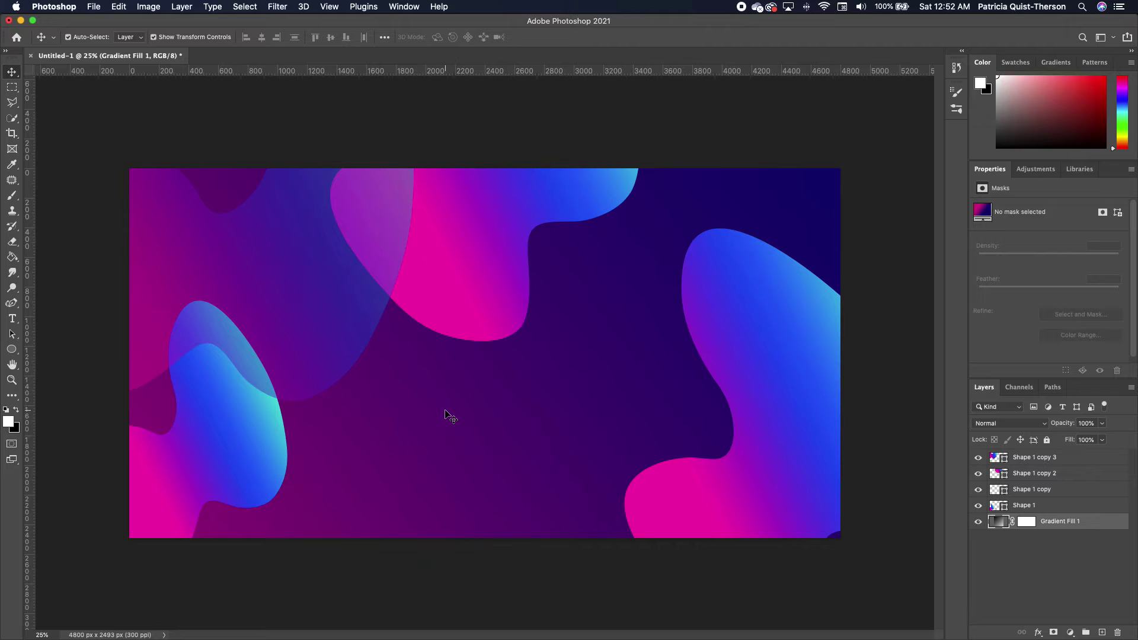
Move the translucent blob's layer beneath all the other blobs, directly above the gradient background layer.
click(355, 345)
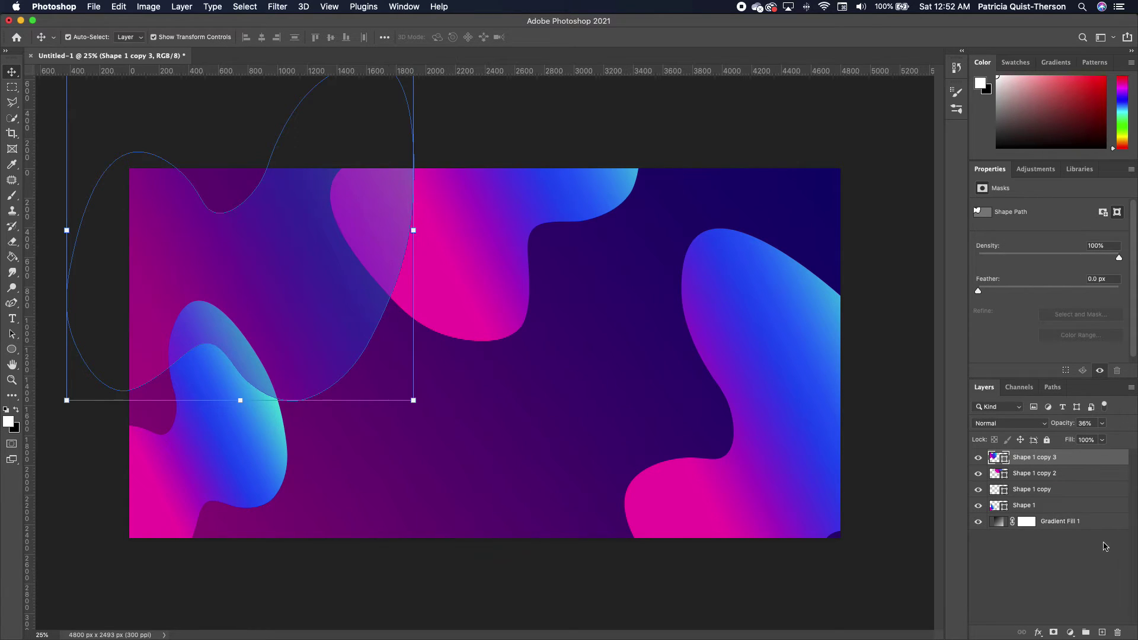
drag(1050, 463, 1049, 495)
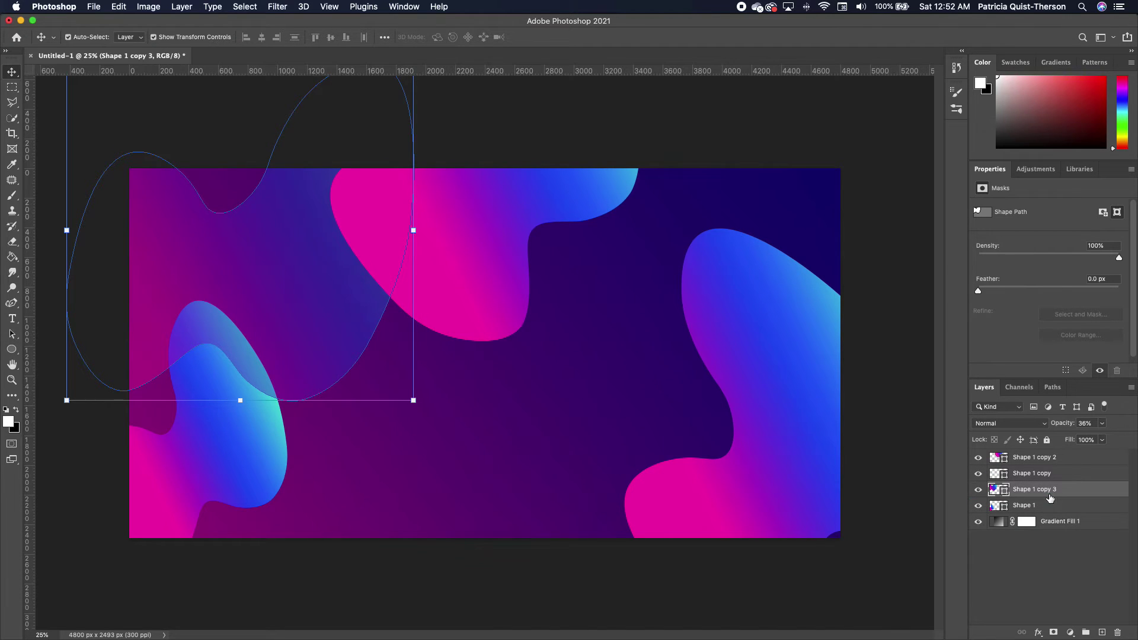
click(472, 462)
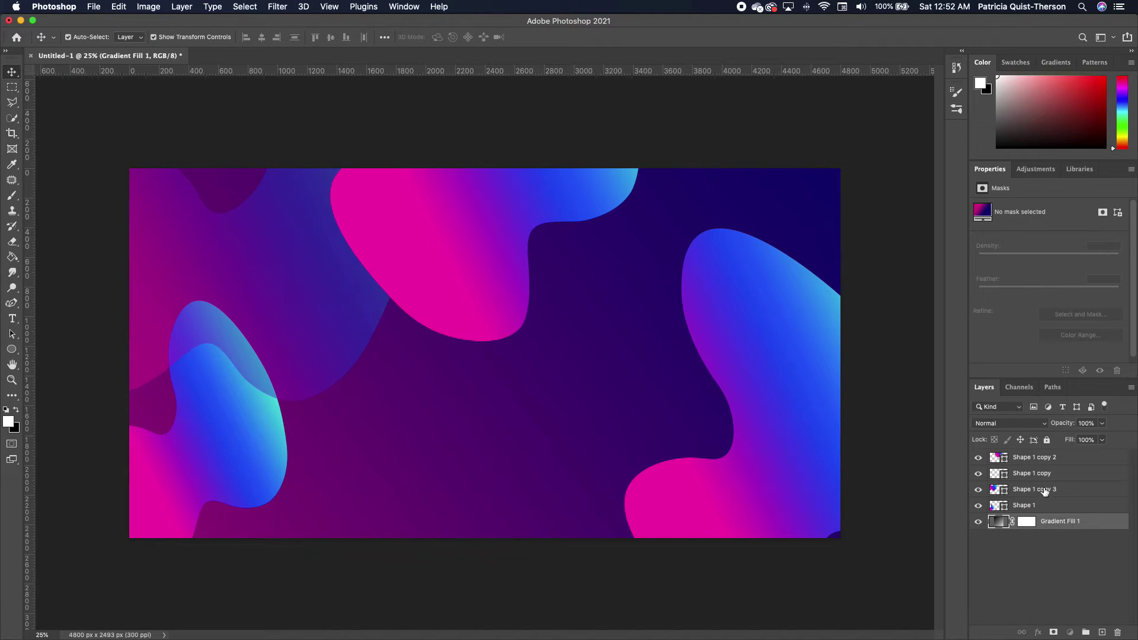
drag(1045, 491, 1046, 513)
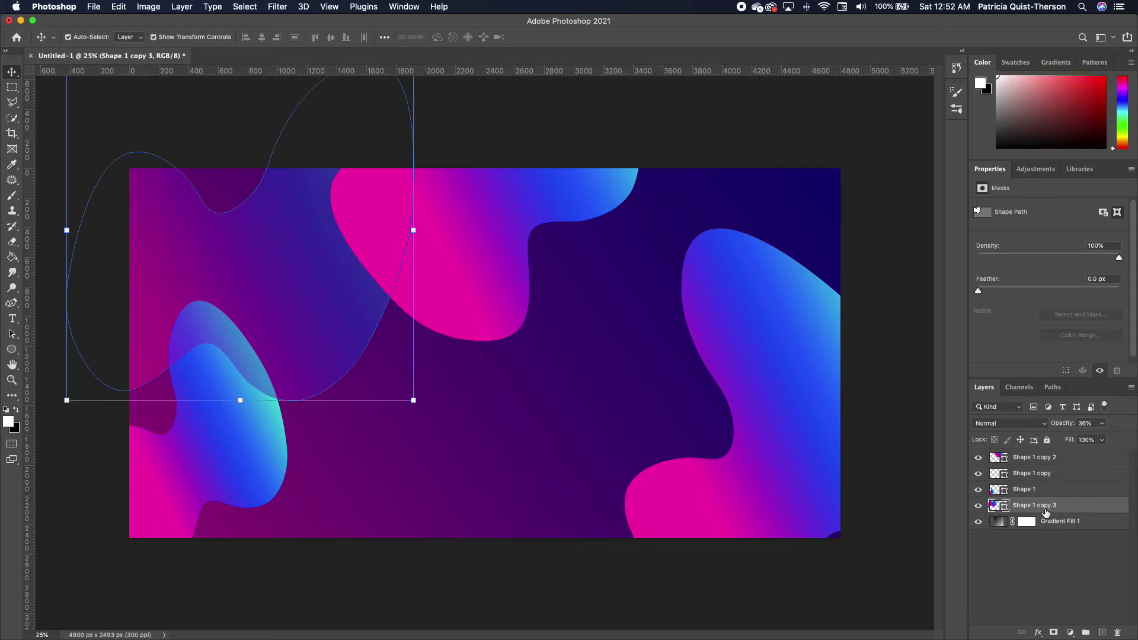
click(427, 471)
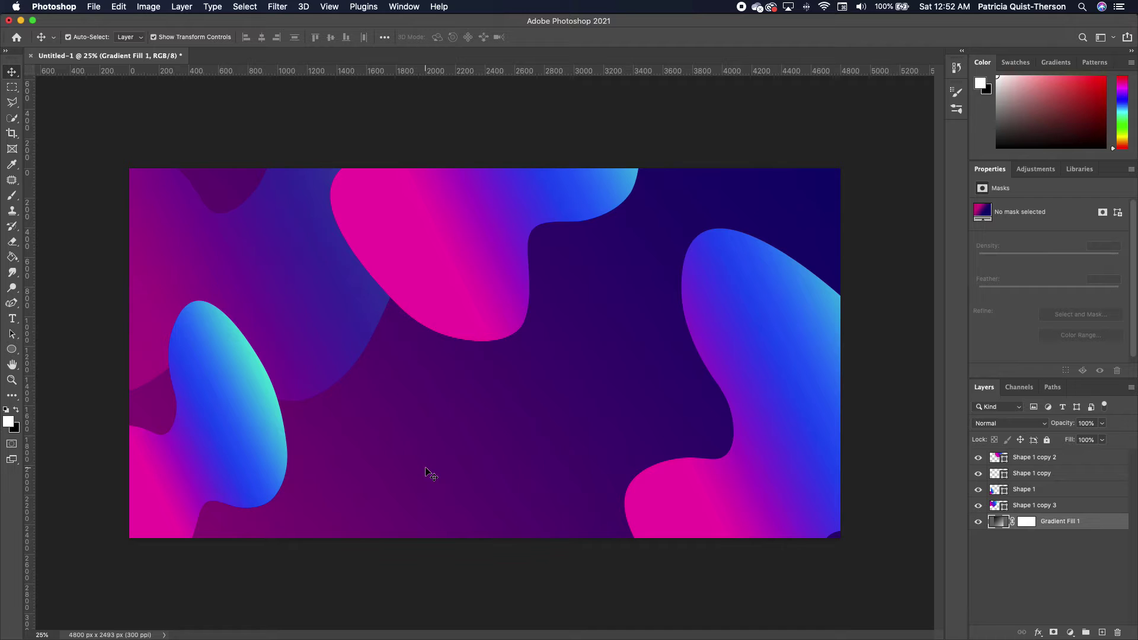
Duplicate the translucent blob, scale the copy to about 54%, rotate it about -61°, and place it across the middle of the canvas's bottom edge.
click(341, 341)
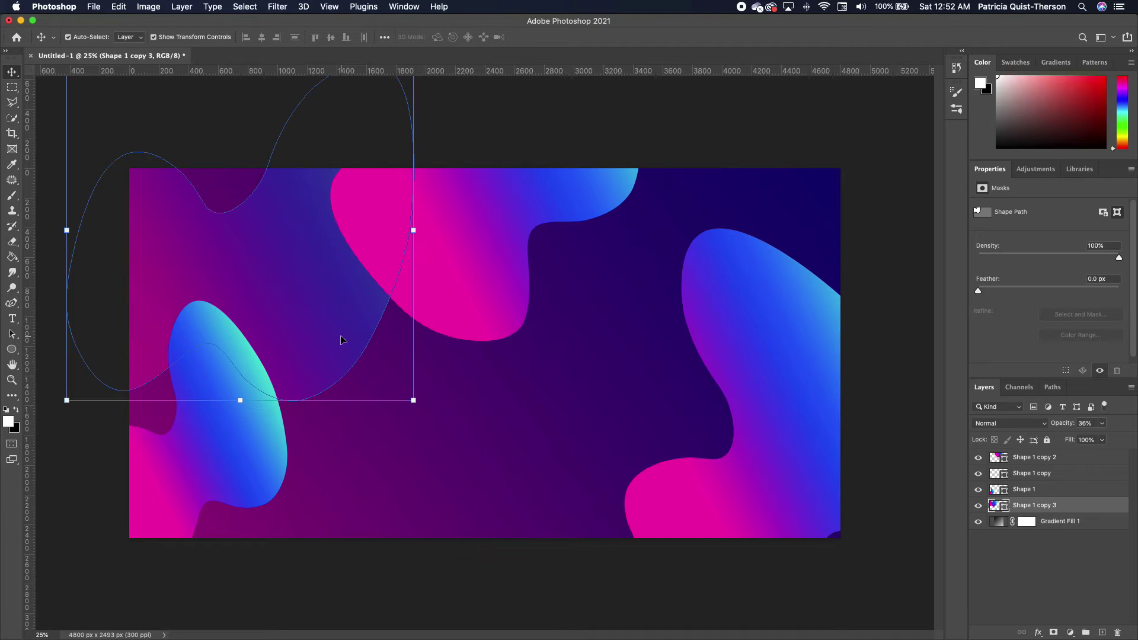
drag(340, 340, 618, 561)
drag(677, 284, 516, 443)
drag(471, 526, 556, 464)
drag(620, 569, 648, 438)
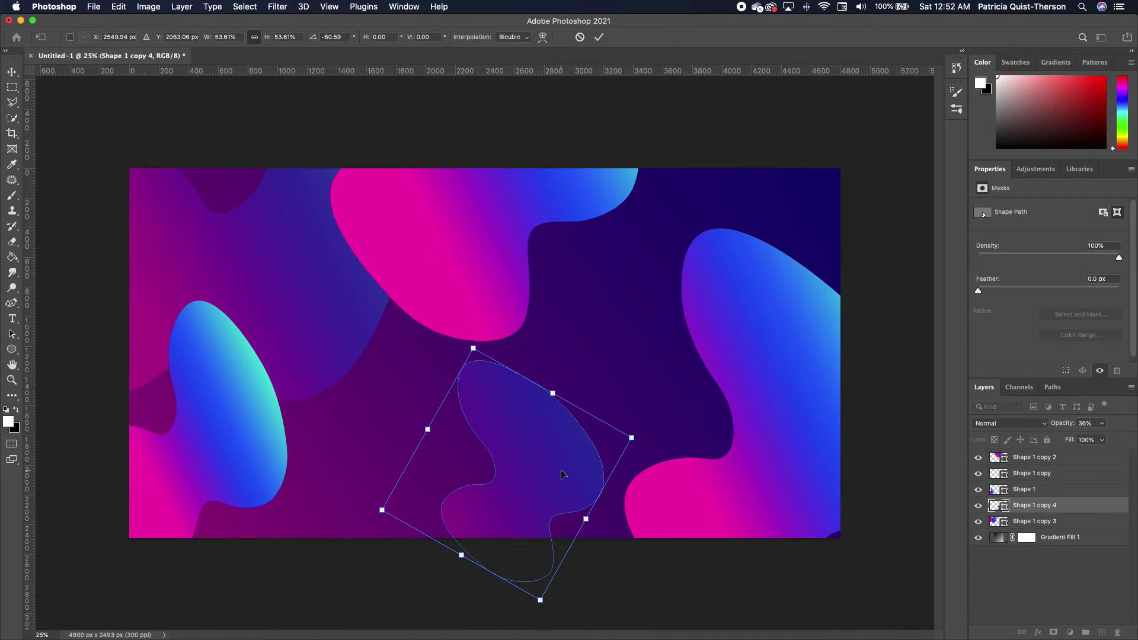
drag(563, 471, 544, 503)
key(ctrl+z)
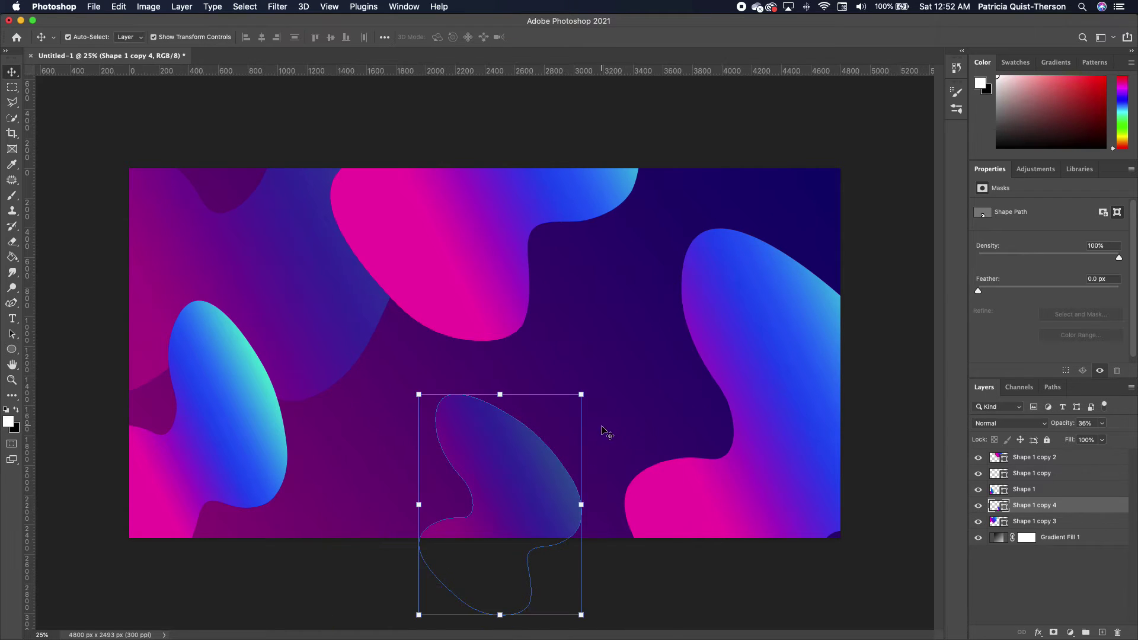
key(Return)
click(602, 432)
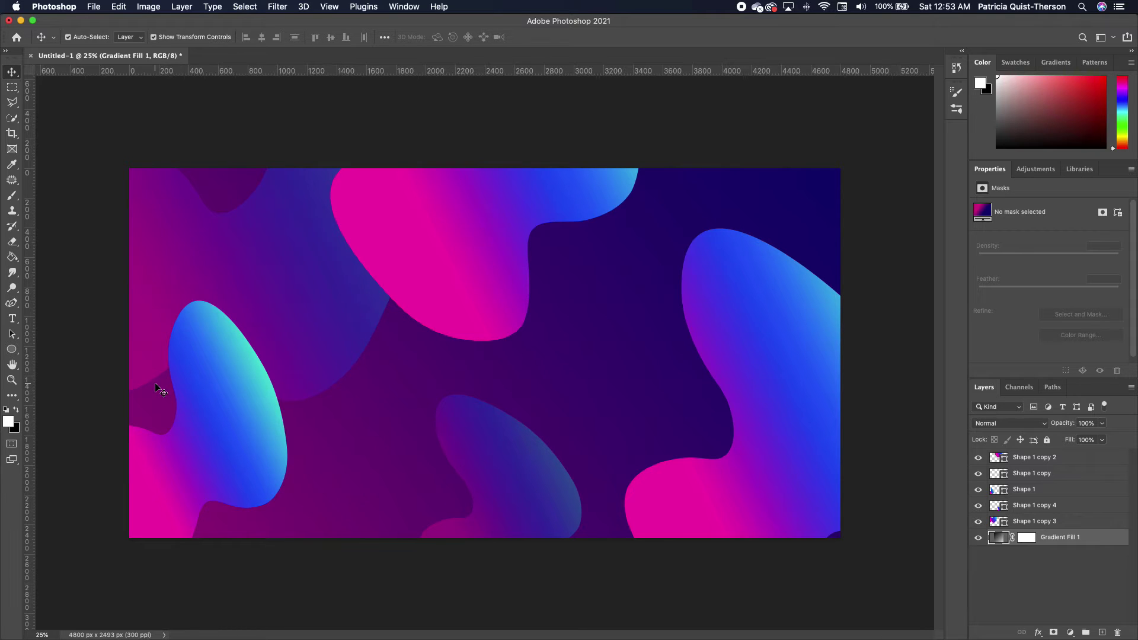
Draw a horizontal line about 4987 px long across the upper part of the canvas and set its stroke width to 3 px.
click(14, 352)
right_click(13, 350)
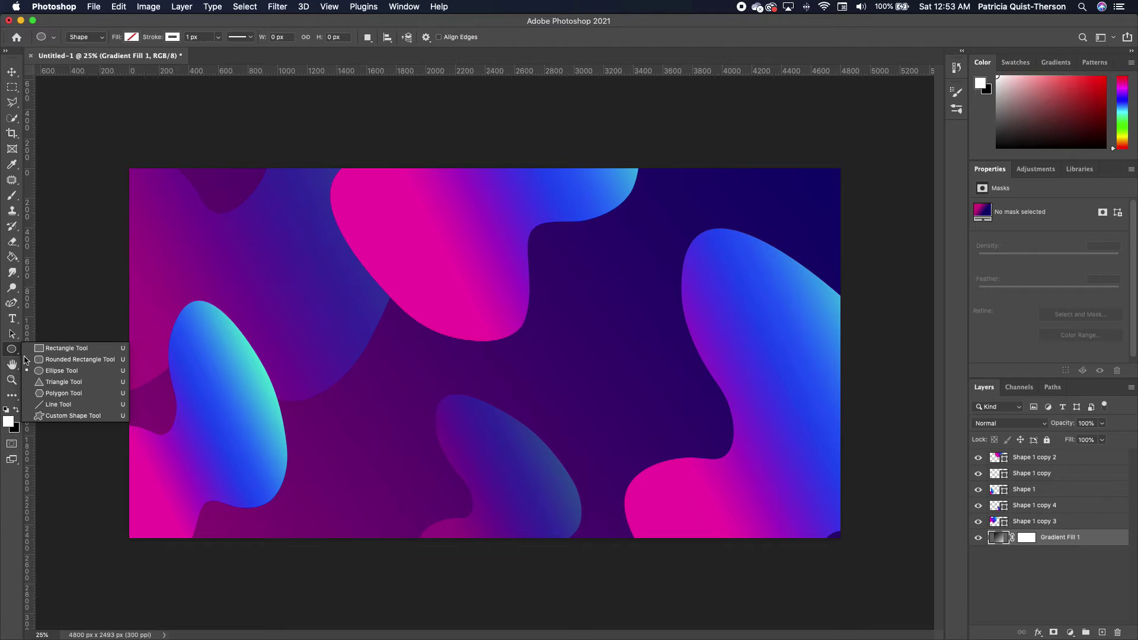
click(58, 404)
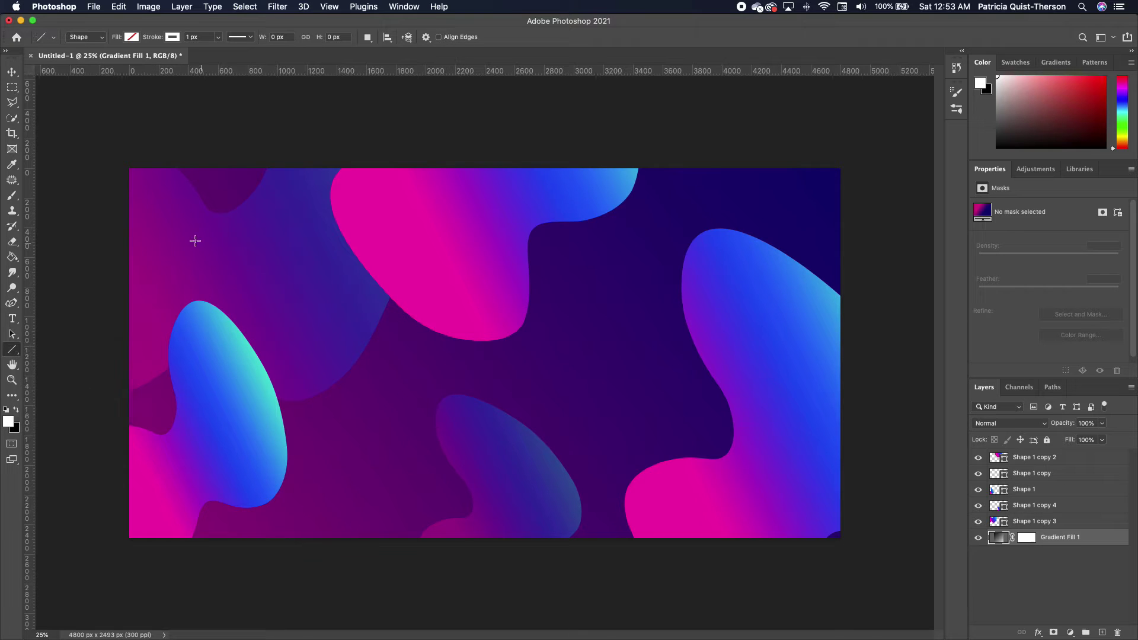
drag(110, 209, 848, 244)
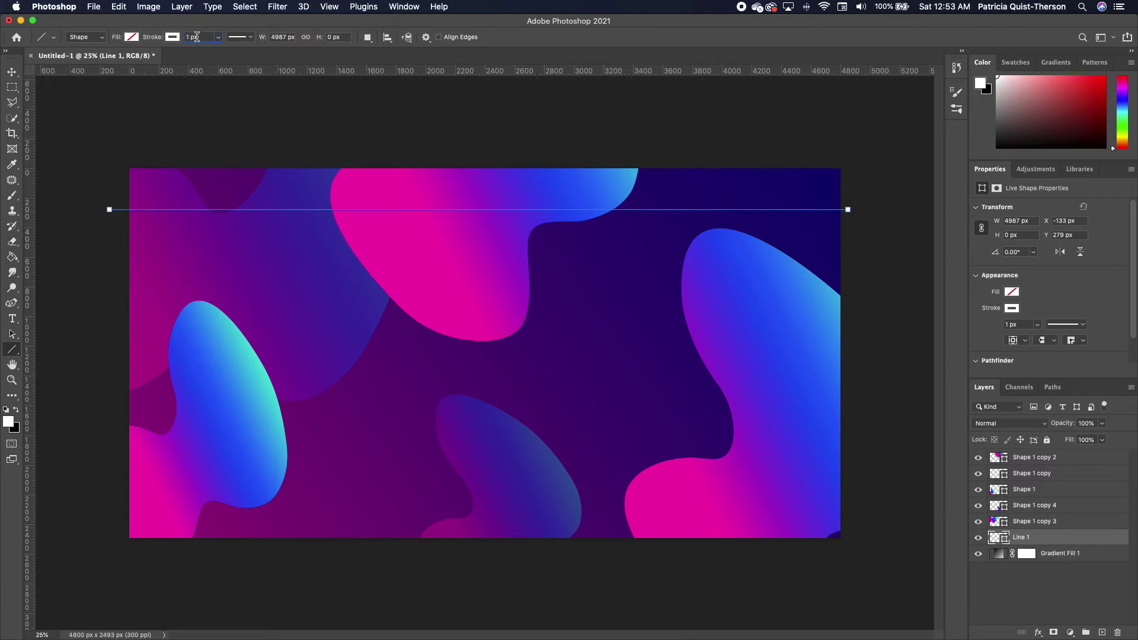
drag(197, 38, 181, 37)
text(3)
click(11, 72)
click(93, 111)
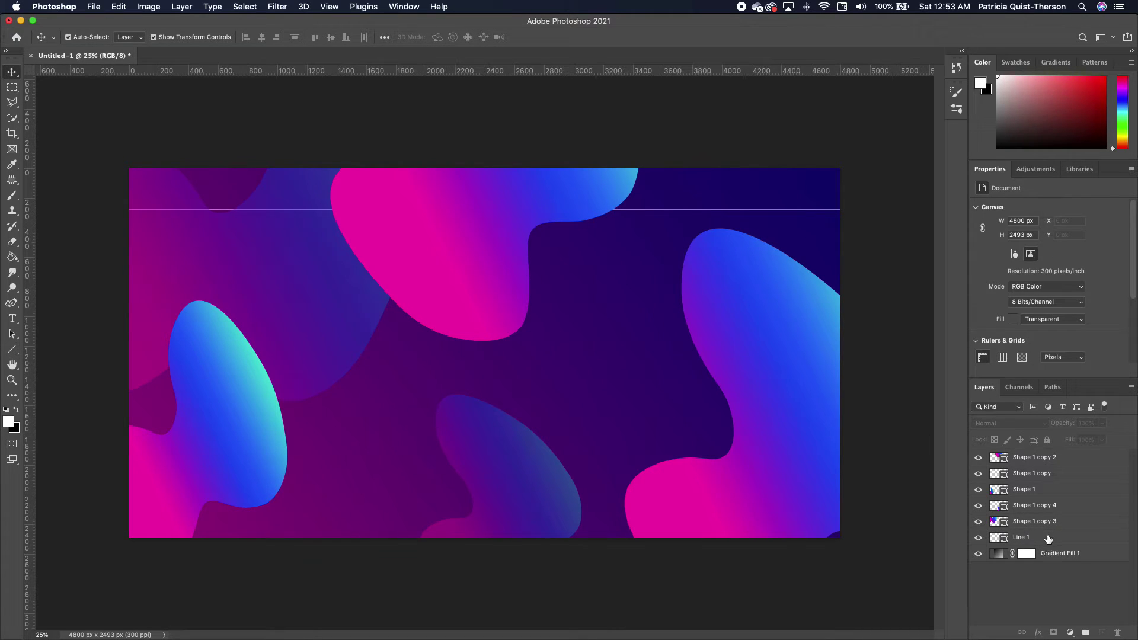
Bring the line layer to the top of the layer stack and place a duplicate of the line about 27 px below it.
drag(1045, 540, 1061, 458)
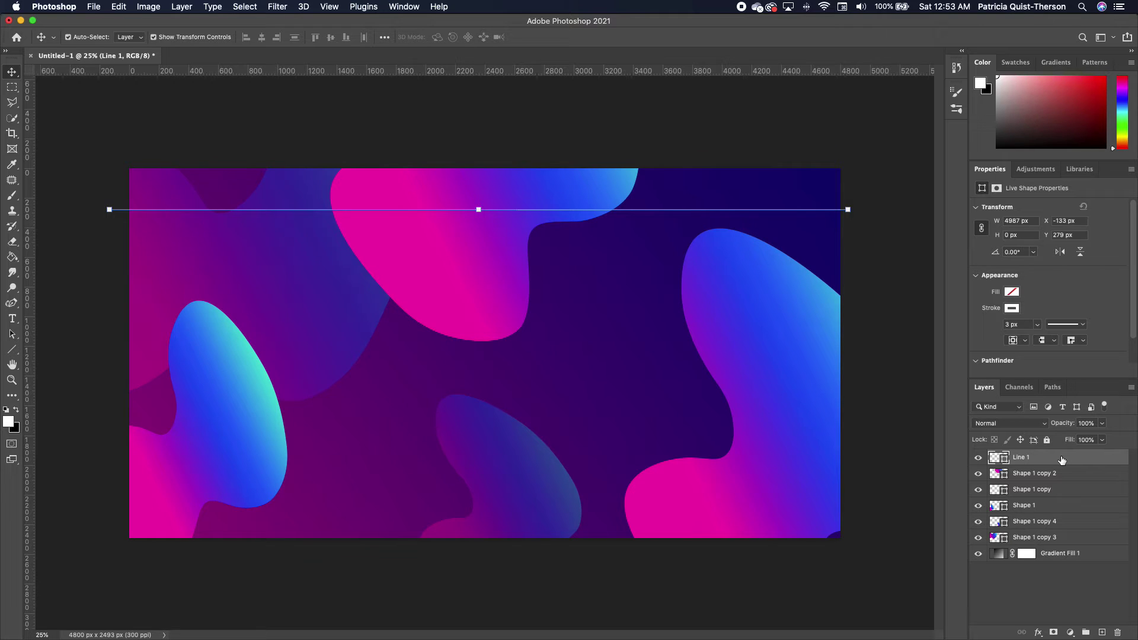
key(super+j)
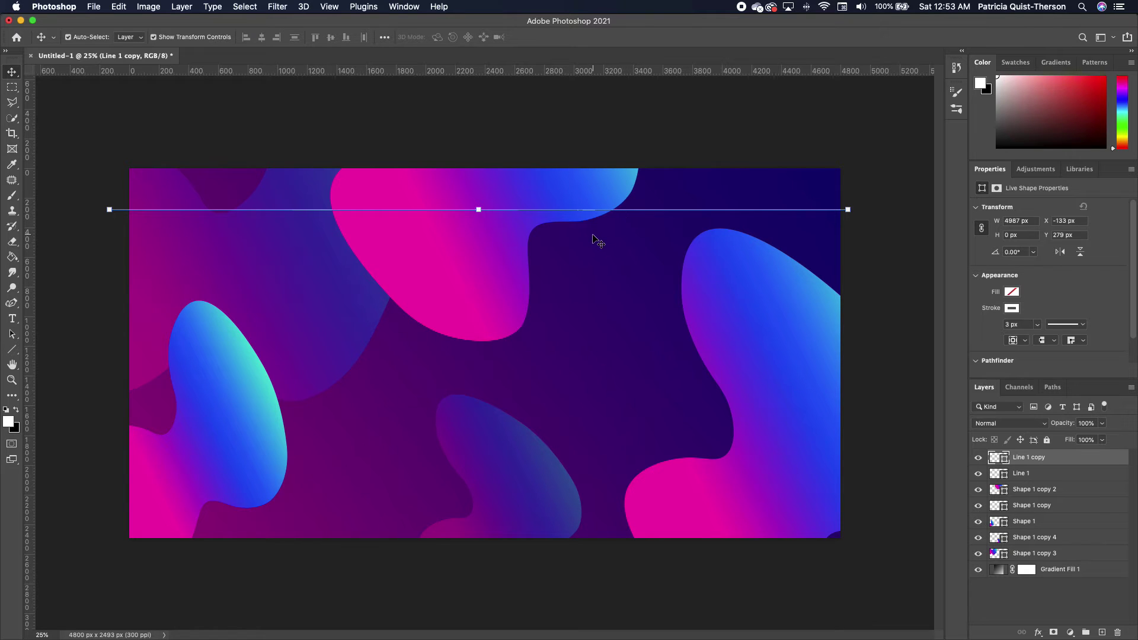
key(a)
scroll(539, 209, up, 3)
mouse_move(559, 176)
mouse_down()
mouse_move(558, 195)
mouse_move(560, 182)
mouse_up()
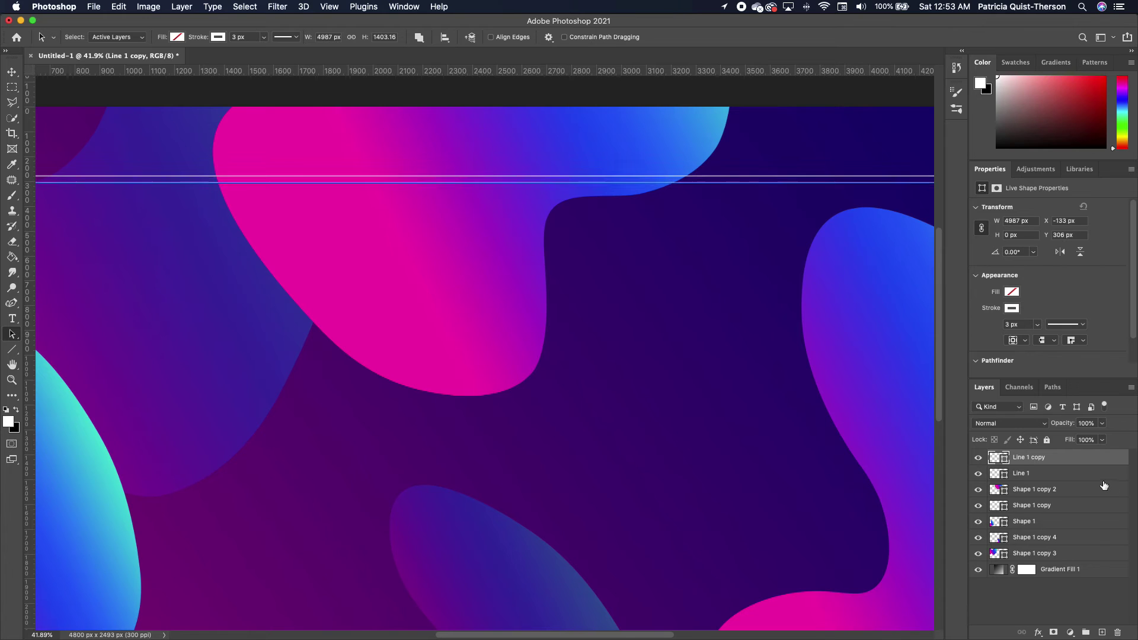
Duplicate both line layers together and shift the new pair slightly down below the originals.
shift+click(1048, 474)
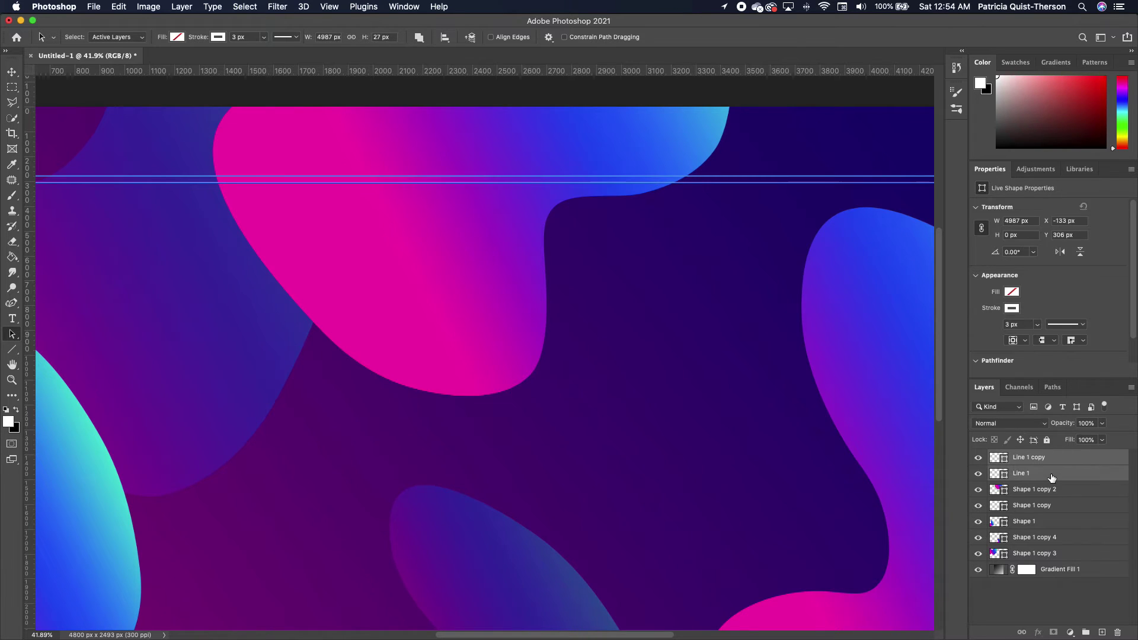
key(super+j)
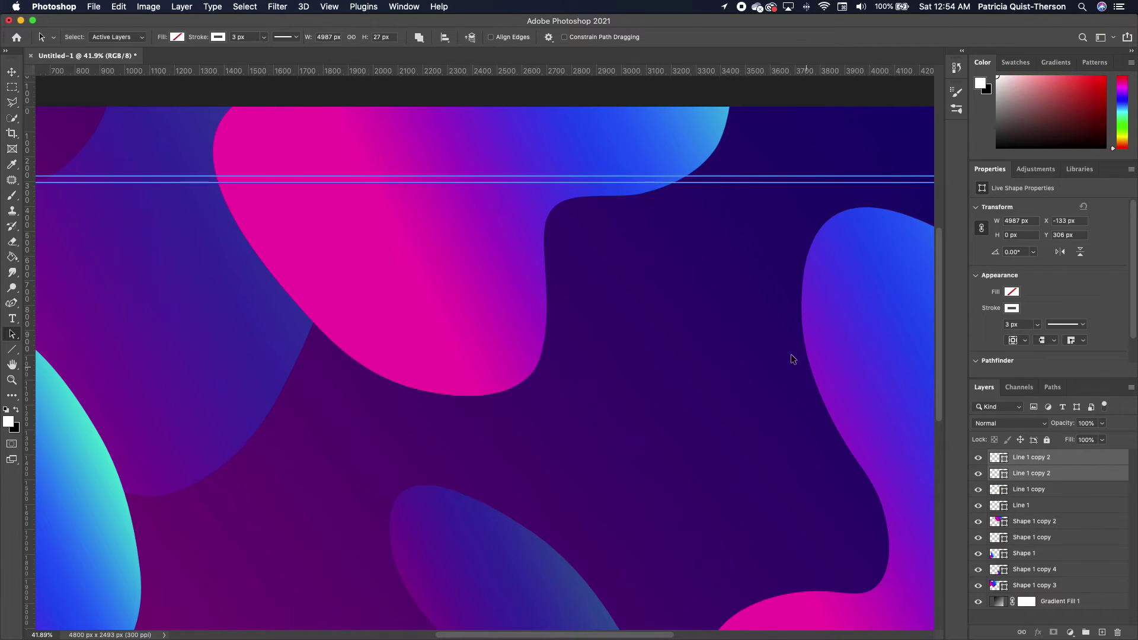
drag(541, 189, 544, 196)
Duplicate all four line layers together.
click(1058, 508)
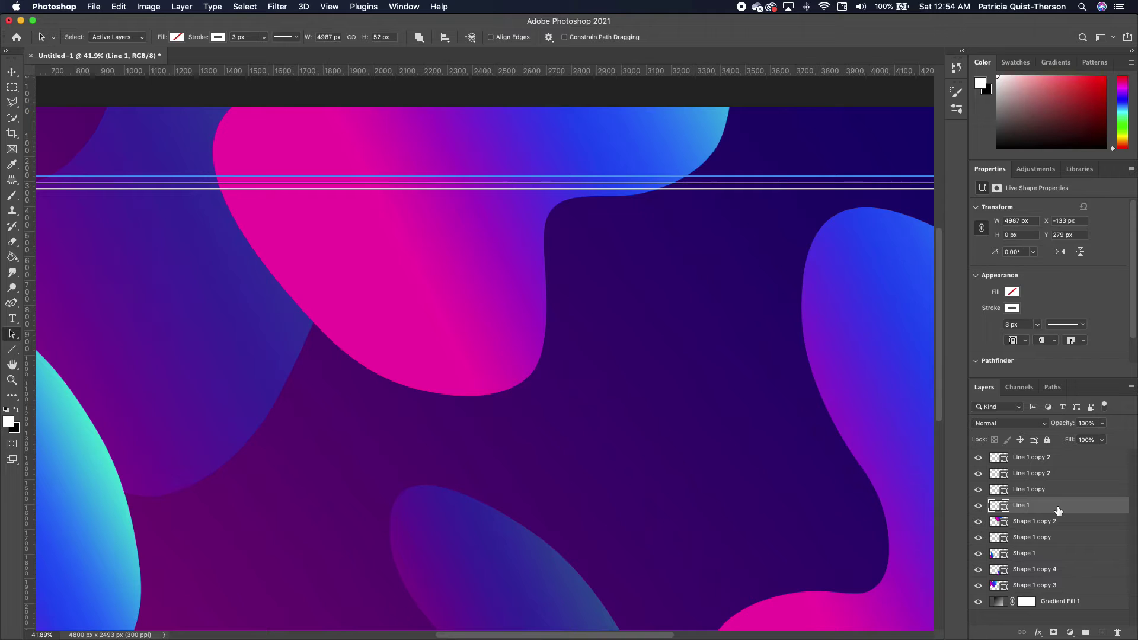
shift+click(1054, 458)
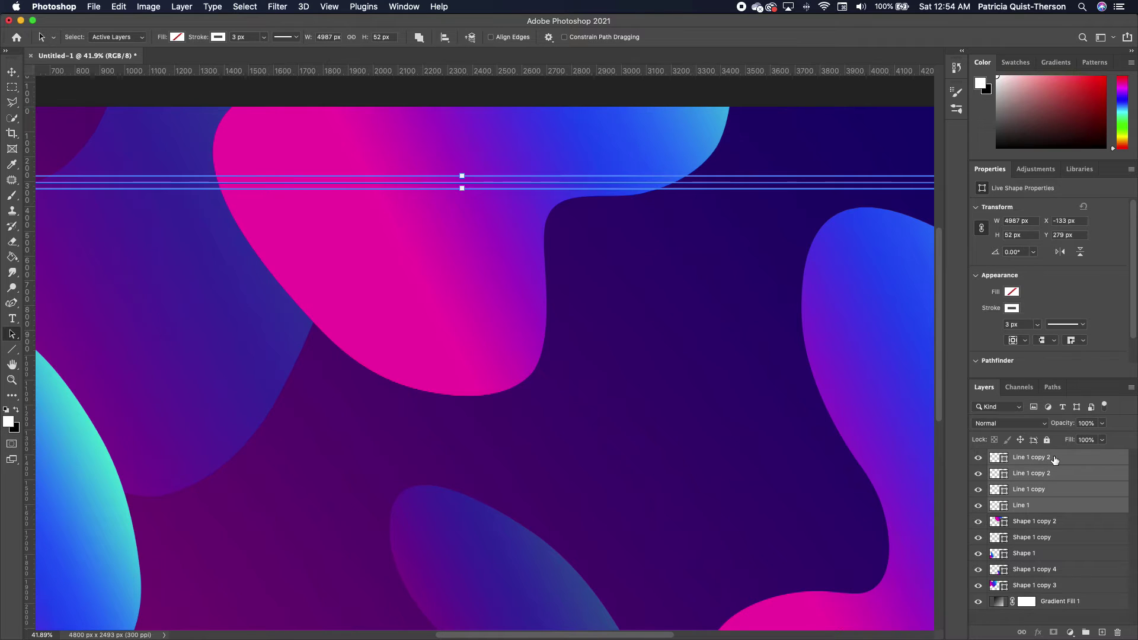
key(super+j)
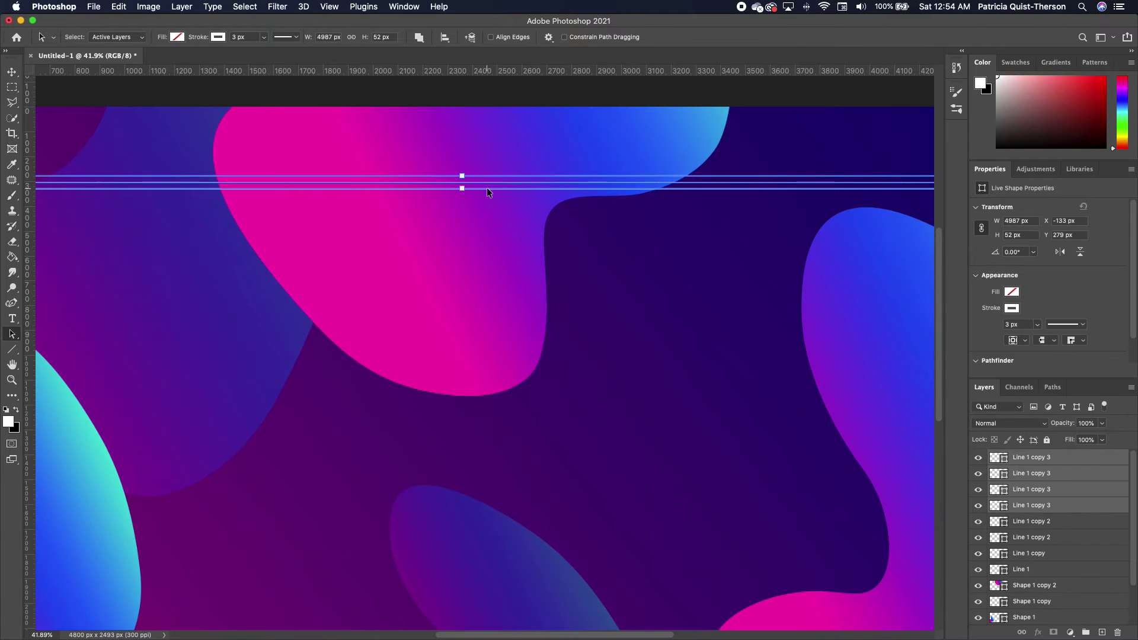
Shift the four duplicated lines down about 80 px so they continue the even spacing of the original lines.
scroll(487, 191, up, 5)
key(v)
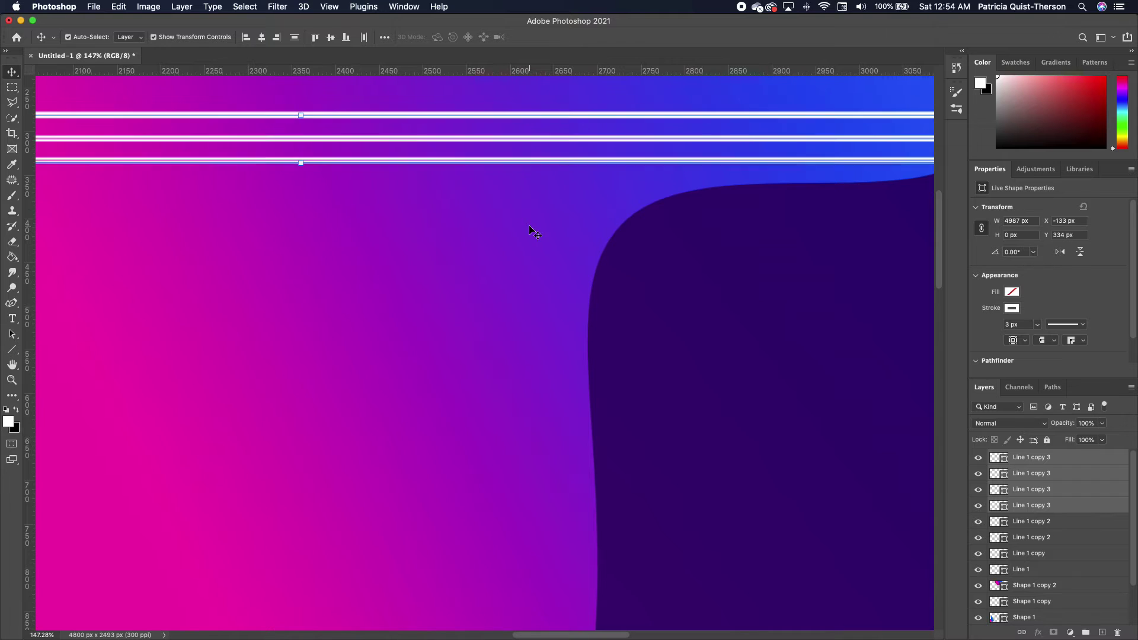
key(Down)
key(Down)
key(Down)
key(Down)
key(Down)
key(Down)
key(Down)
key(Down)
key(Down)
key(Down)
key(Down)
key(Down)
key(Down)
key(Down)
key(Down)
key(Down)
key(Down)
key(Down)
key(Down)
key(Down)
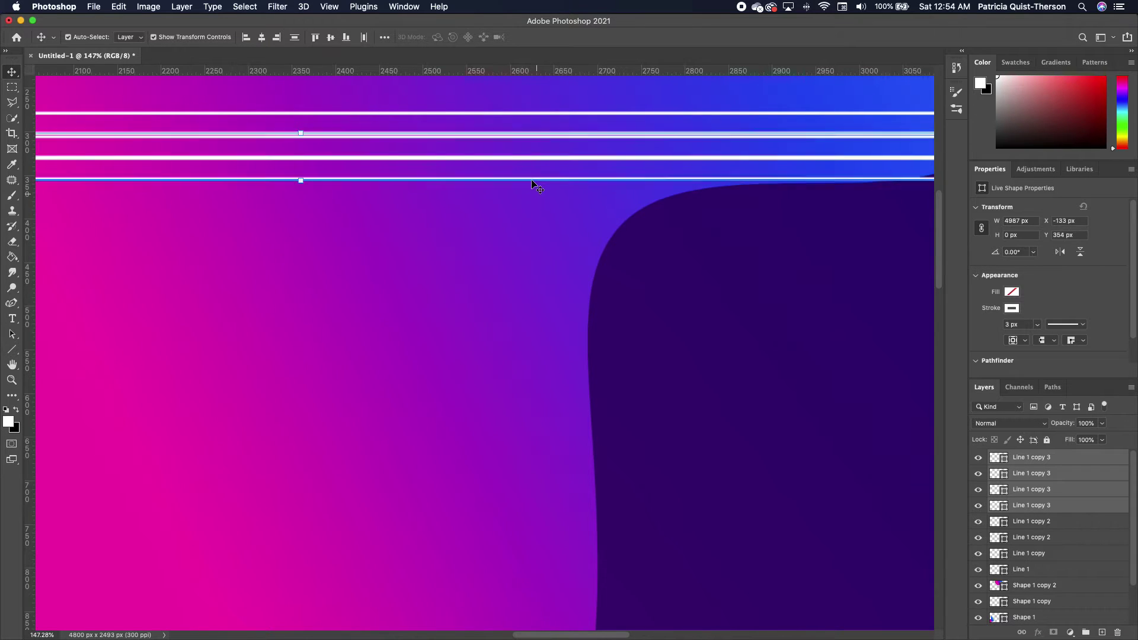
key(shift+Down)
key(shift+Down)
key(shift+Down)
key(shift+Down)
key(shift+Down)
key(Down)
key(Down)
key(Down)
key(Down)
key(Down)
key(Down)
key(Down)
key(super+0)
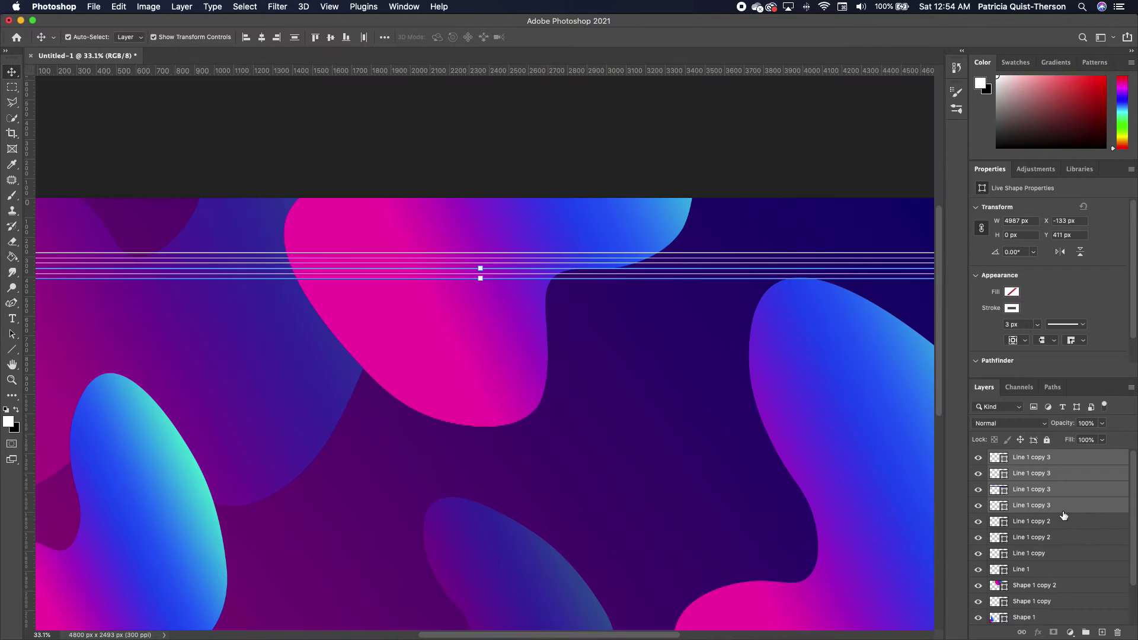
Convert all eight line layers into a single smart object.
click(1067, 457)
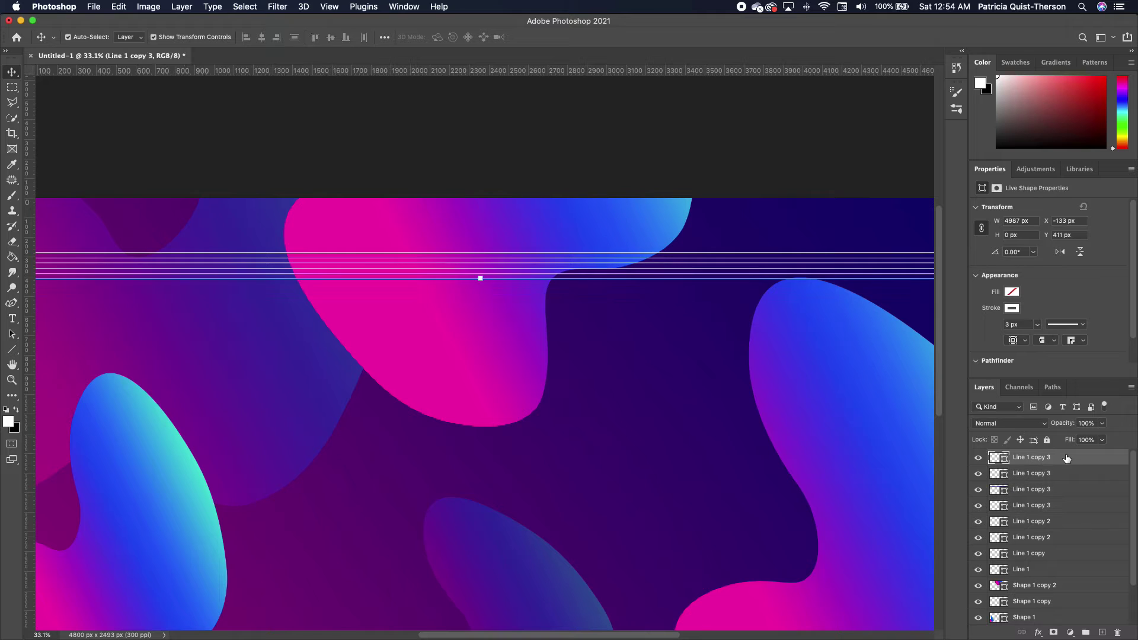
shift+click(1044, 570)
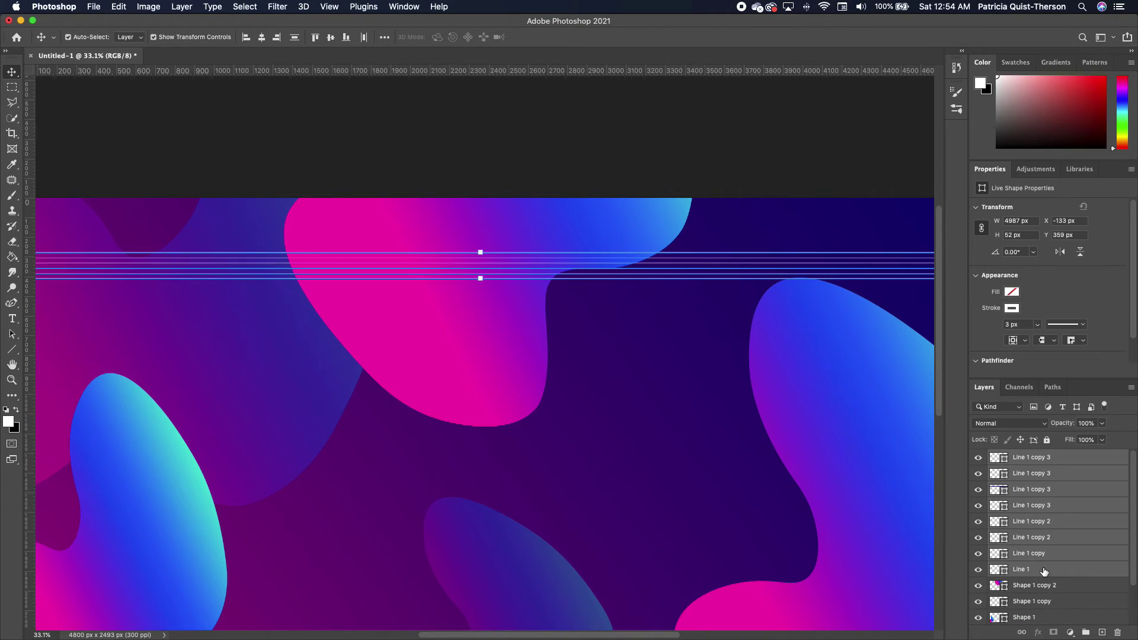
right_click(1046, 512)
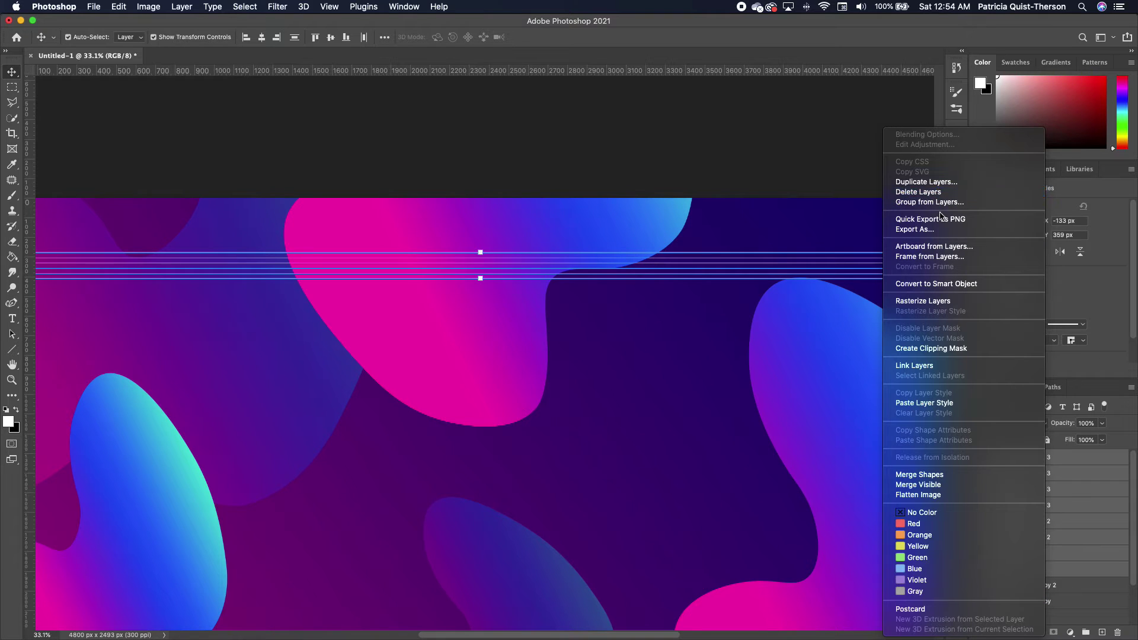
click(961, 285)
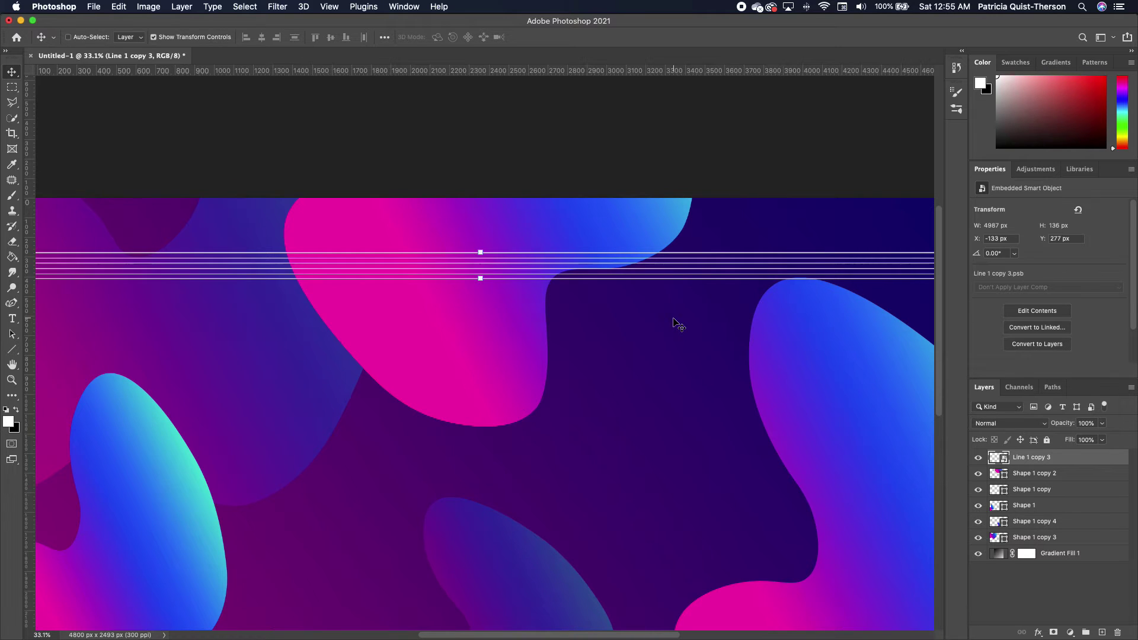
Duplicate the line smart object and place the copy below the original at Y 435 px, keeping the line spacing even.
alt+click(661, 274)
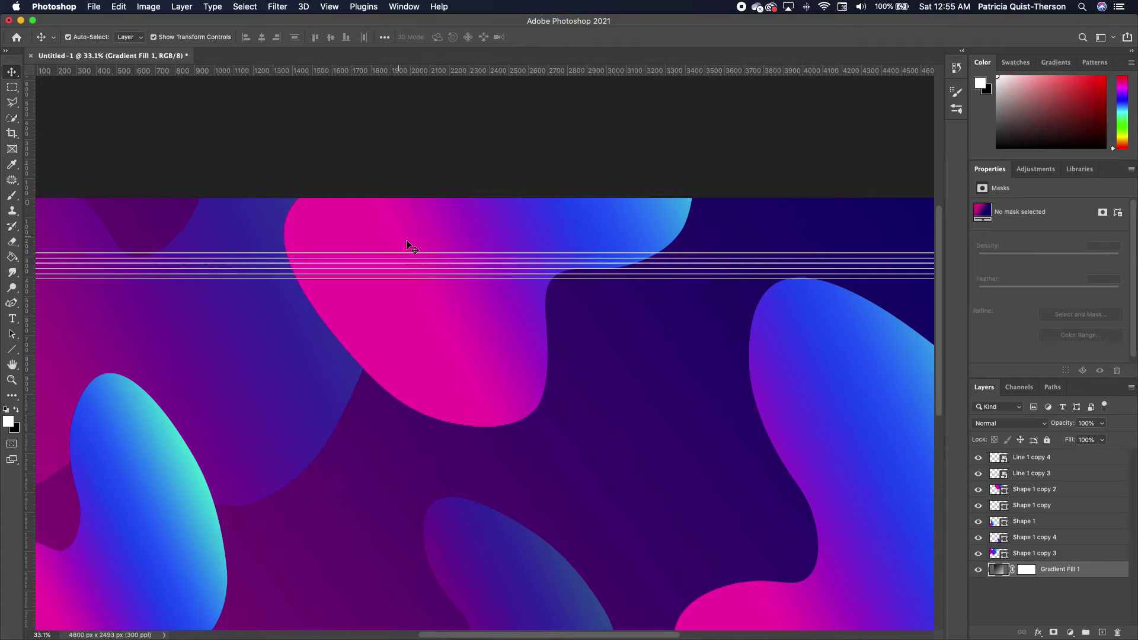
click(439, 256)
click(730, 287)
key(shift+Down)
key(shift+Down)
key(shift+Down)
key(shift+Down)
key(shift+Down)
key(shift+Down)
key(shift+Down)
key(shift+Down)
key(shift+Down)
key(shift+Down)
key(shift+Down)
key(shift+Down)
key(shift+Down)
key(shift+Down)
key(shift+Down)
key(shift+Down)
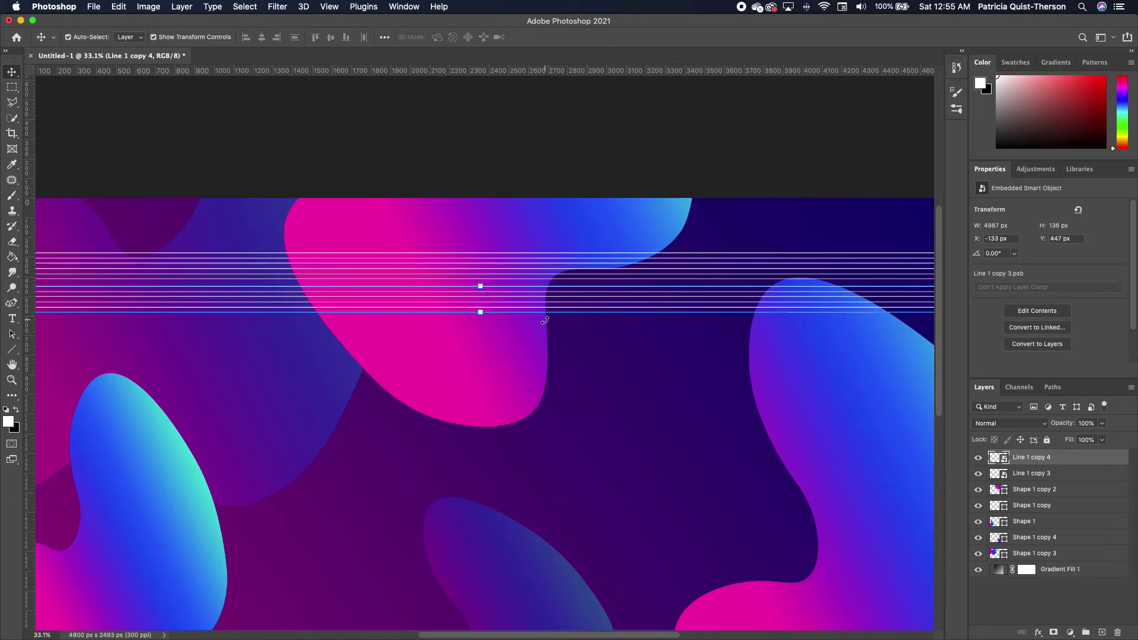
key(Up)
key(Up)
key(Up)
key(Up)
key(Up)
key(Up)
key(Up)
key(Up)
key(Up)
key(Up)
key(Up)
key(Up)
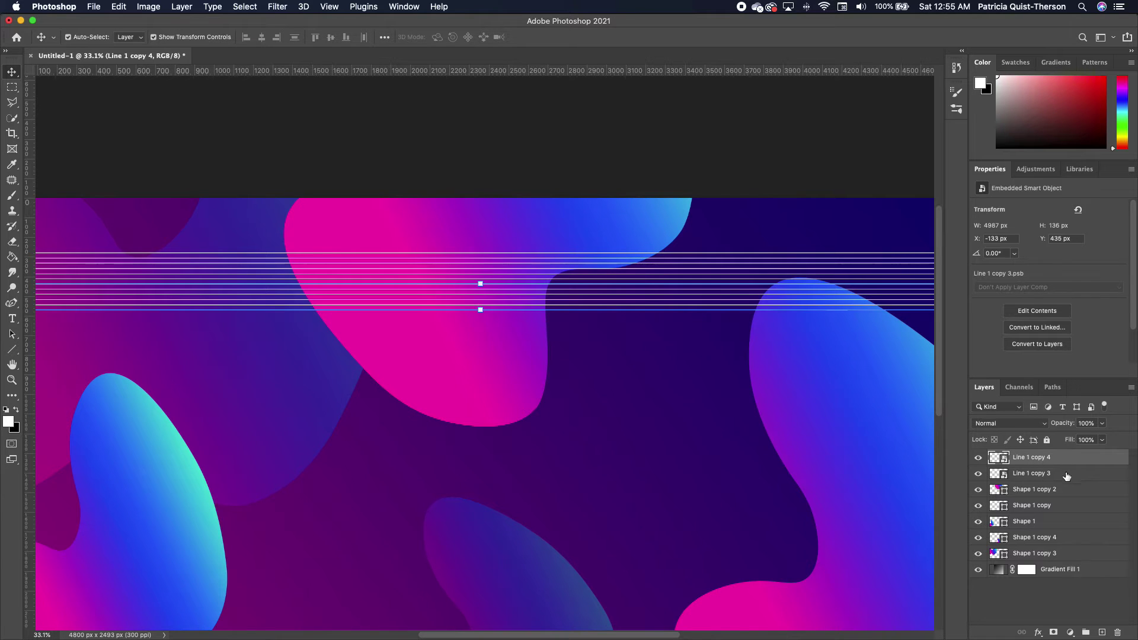
Combine the two line smart objects into one smart object.
shift+click(1057, 474)
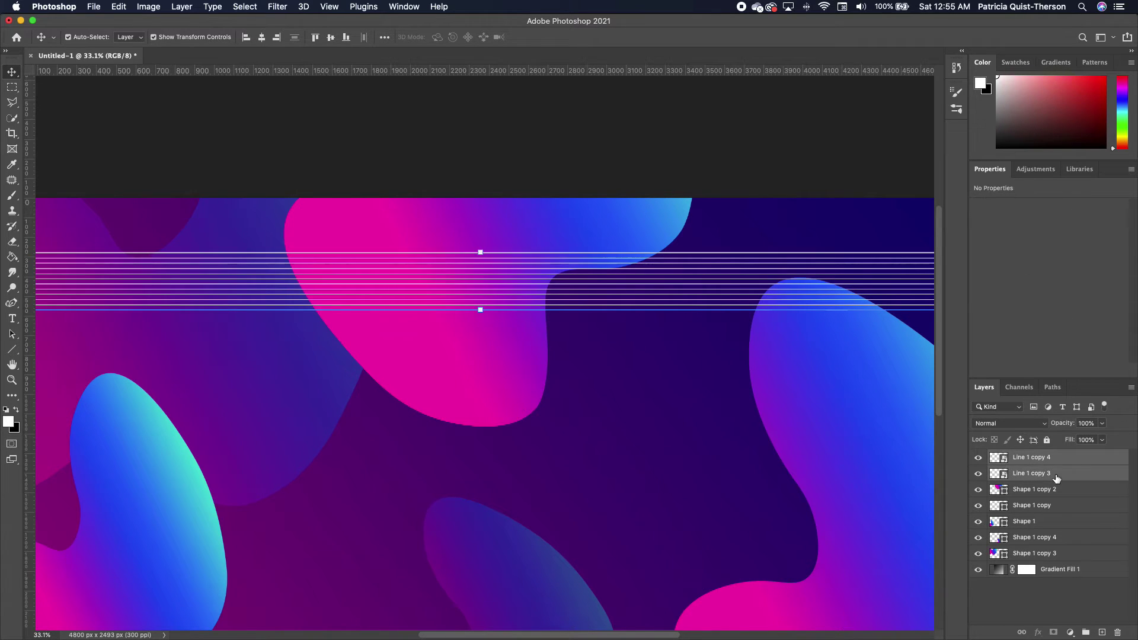
right_click(1057, 475)
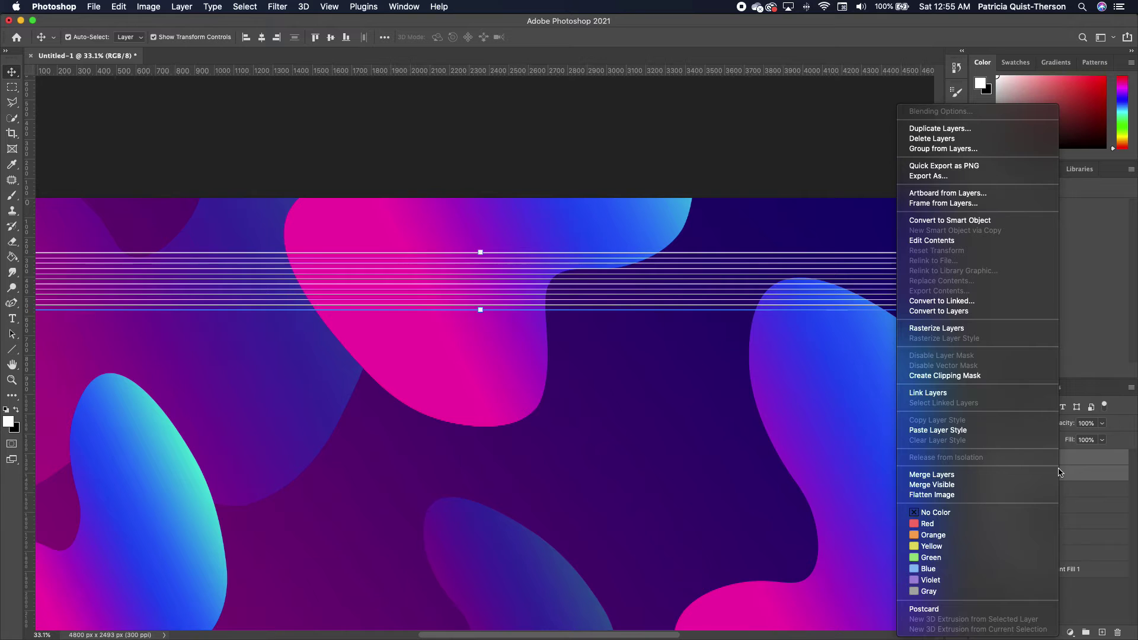
click(972, 220)
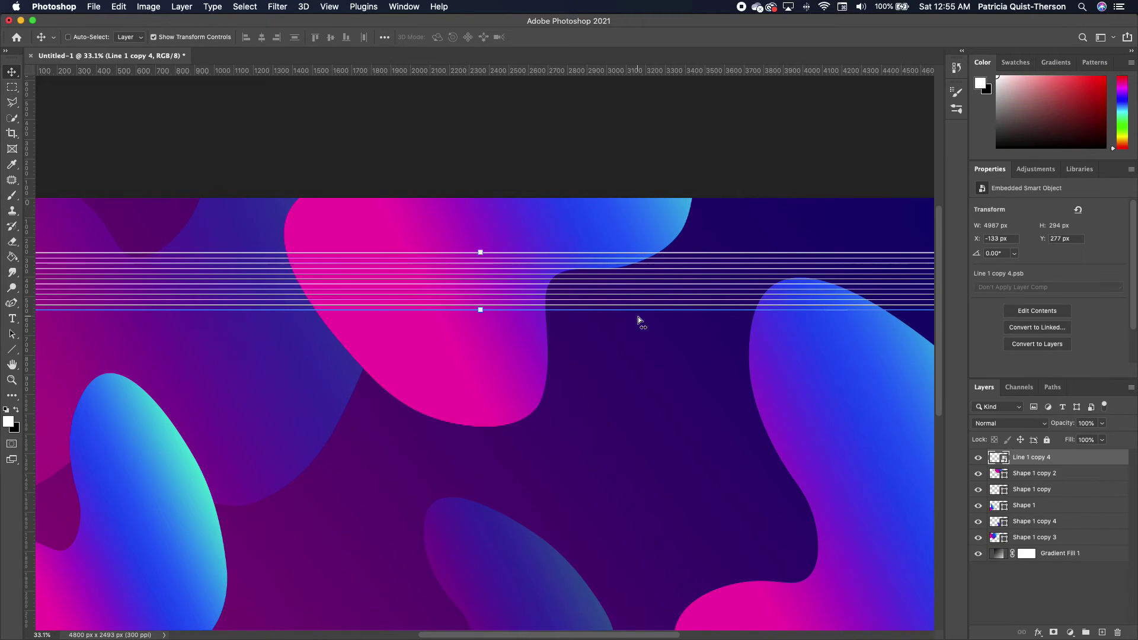
Repeatedly duplicate the line block downward and combine it with its copies into a smart object about 5046 by 1254 px.
drag(638, 317, 590, 501)
shift+click(1057, 474)
key(super+e)
shift+click(1055, 477)
key(super+e)
scroll(668, 401, down, 3)
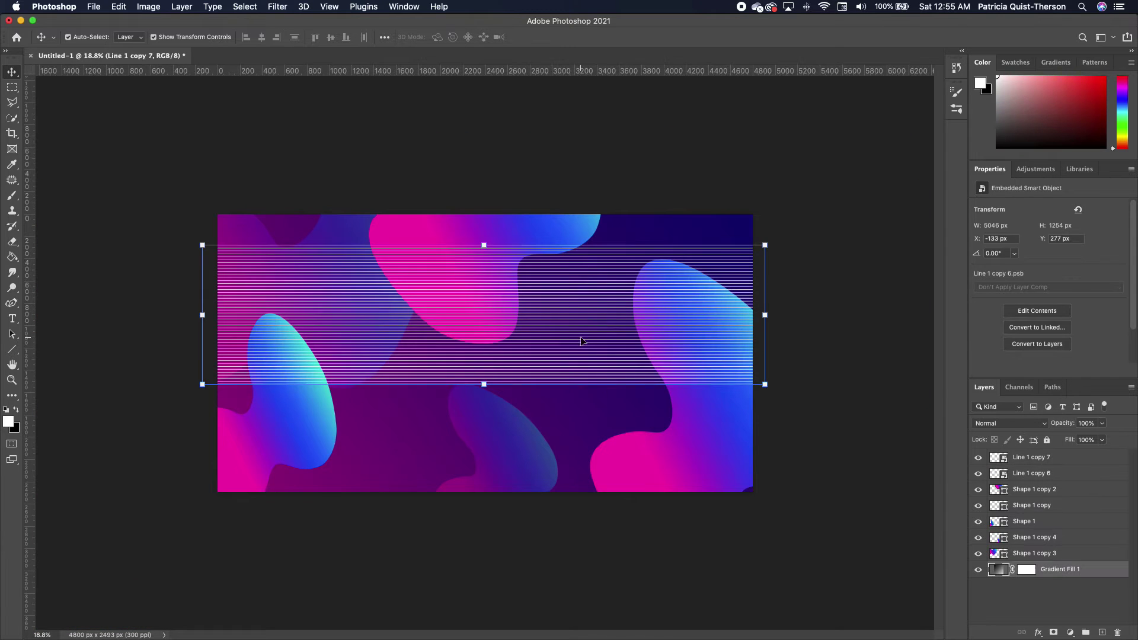
Lock the gradient background layer and place the duplicated line block below the first at Y 1551 px, matching the line spacing.
click(580, 452)
drag(579, 452, 538, 503)
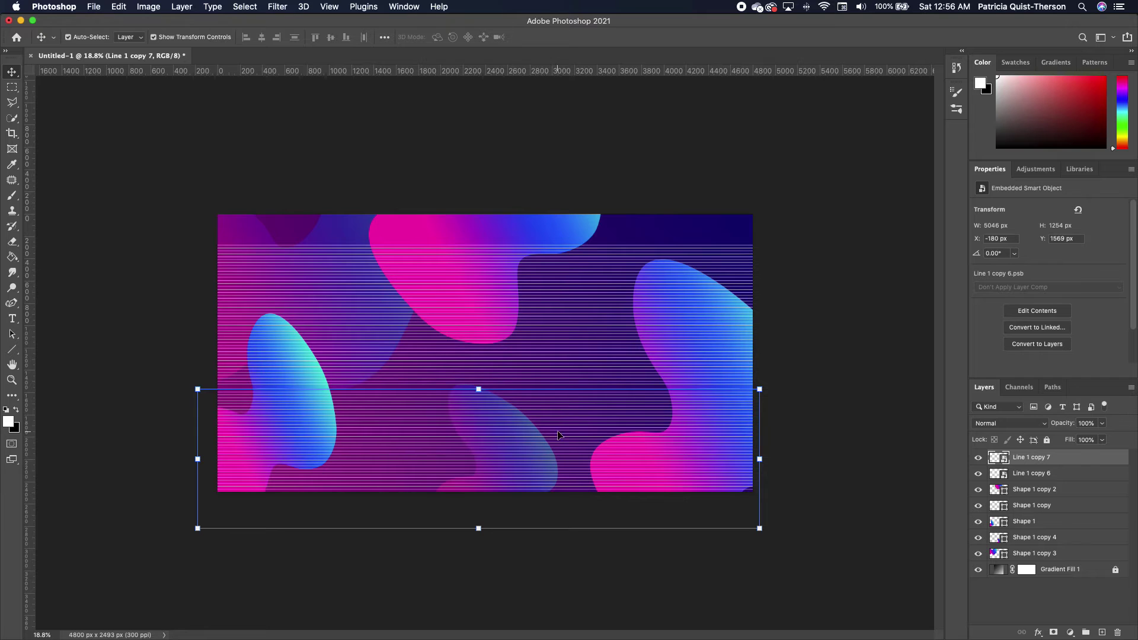
scroll(563, 432, up, 5)
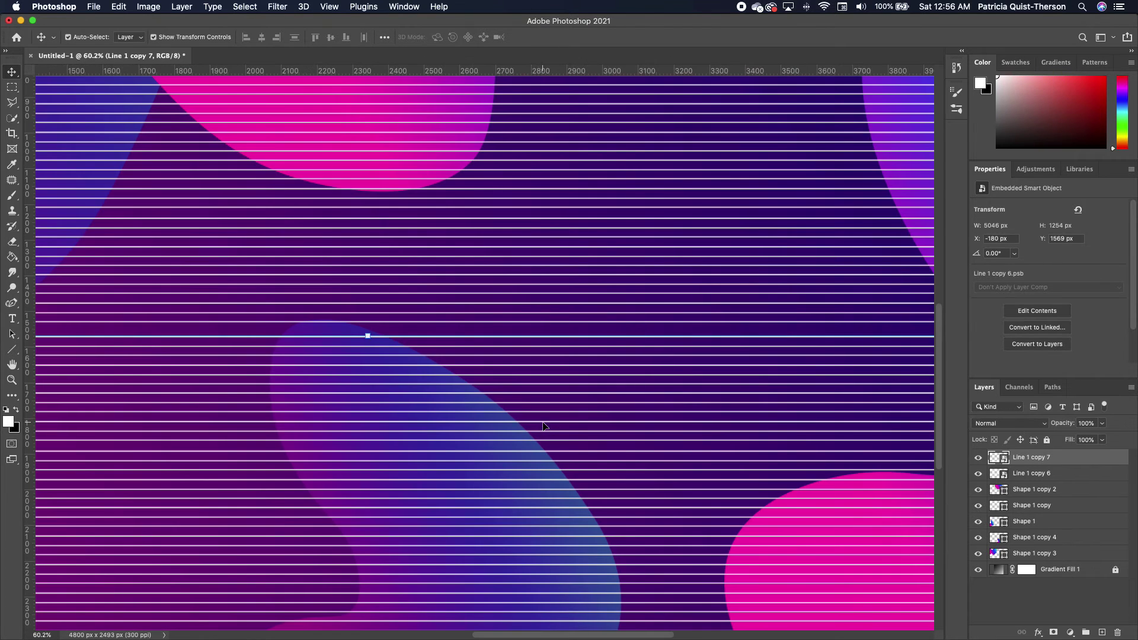
key(shift+Up)
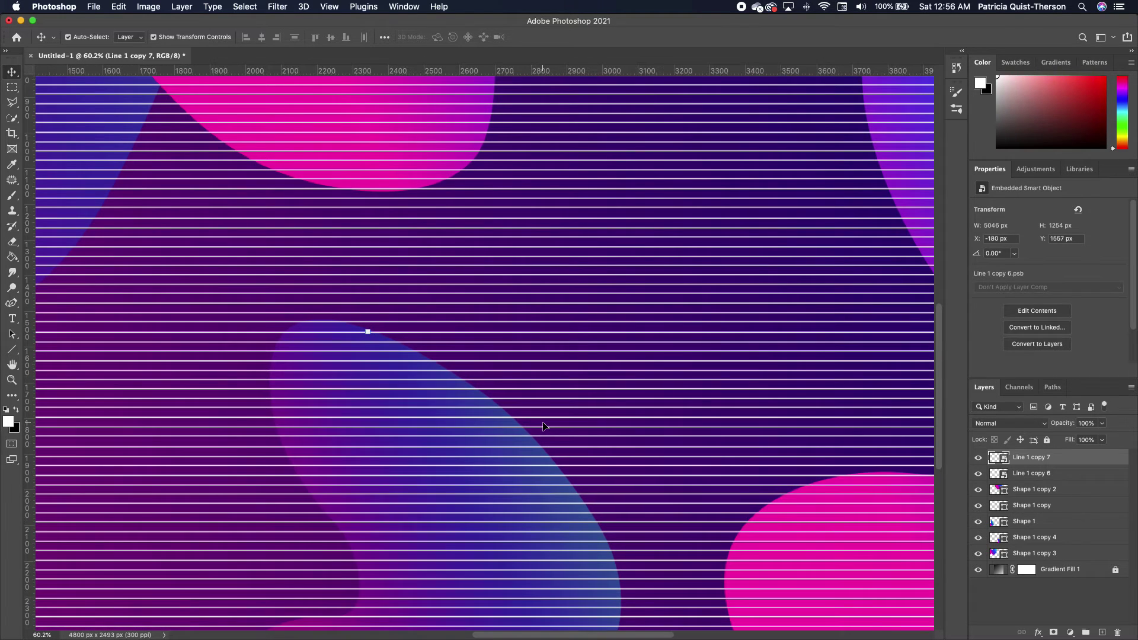
key(Up)
key(Up)
key(Up)
key(Up)
key(Up)
key(Up)
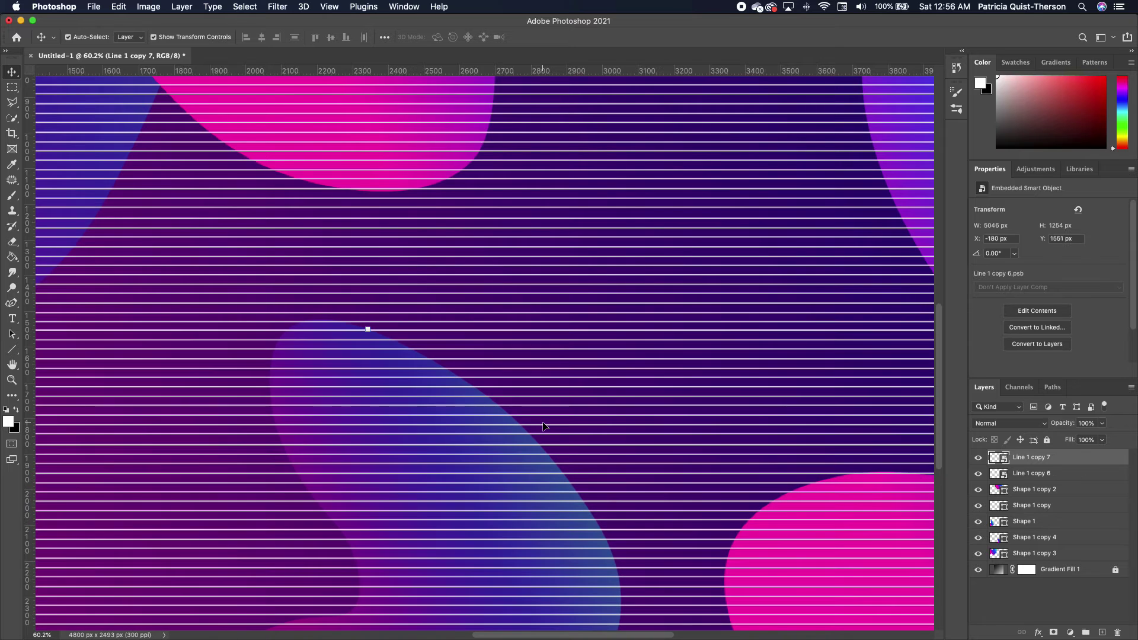
Convert the two large line blocks into one smart object covering most of the canvas.
scroll(521, 426, down, 5)
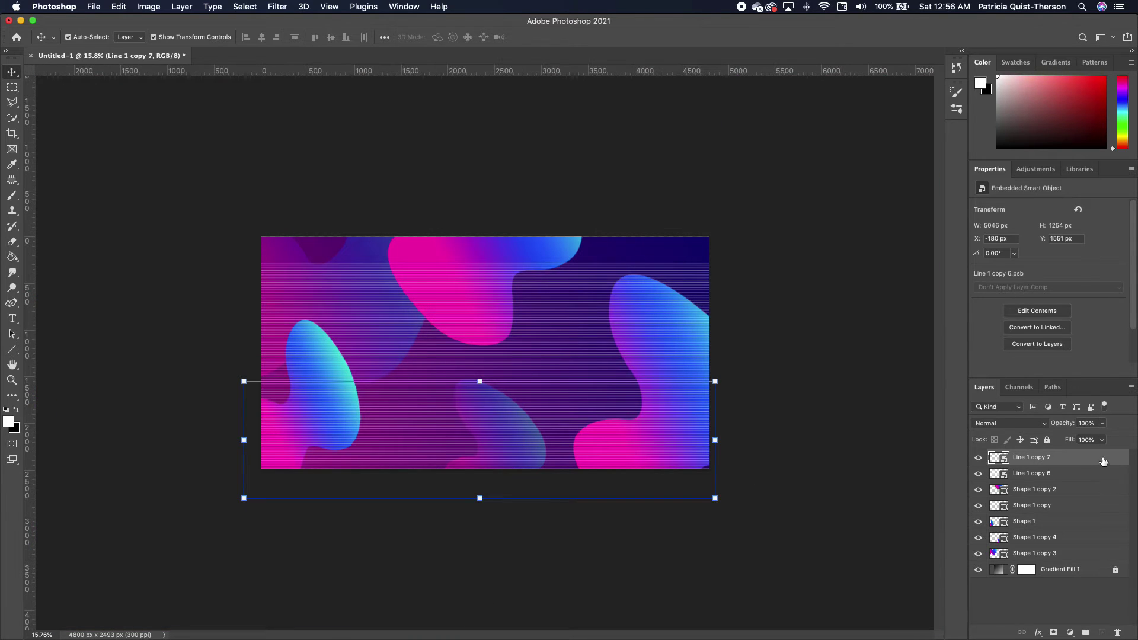
shift+click(1053, 475)
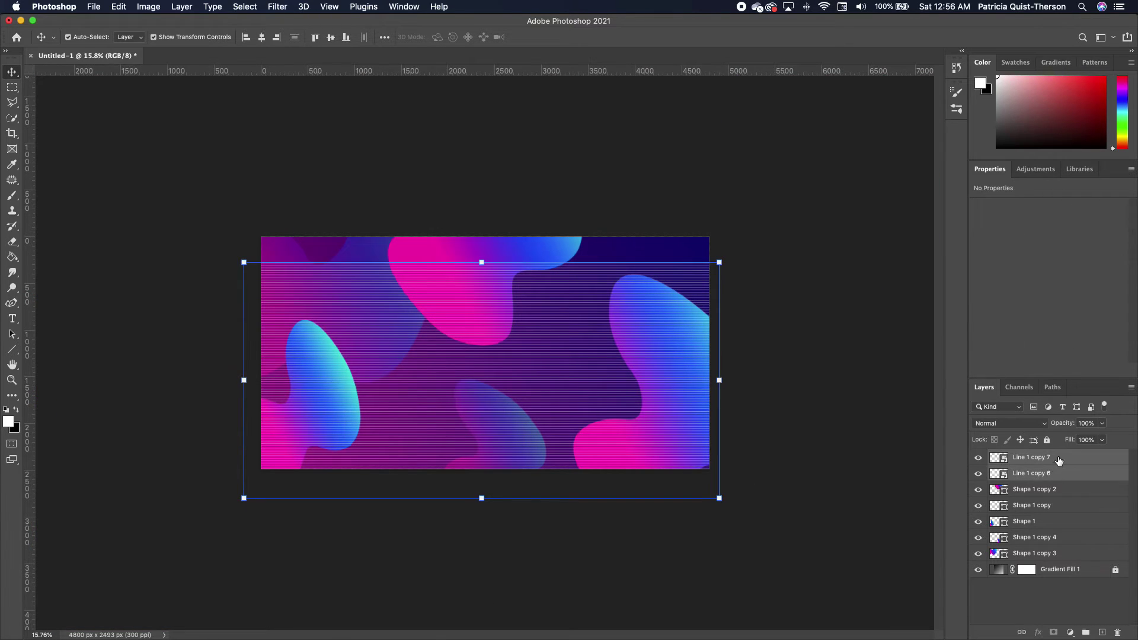
right_click(1058, 477)
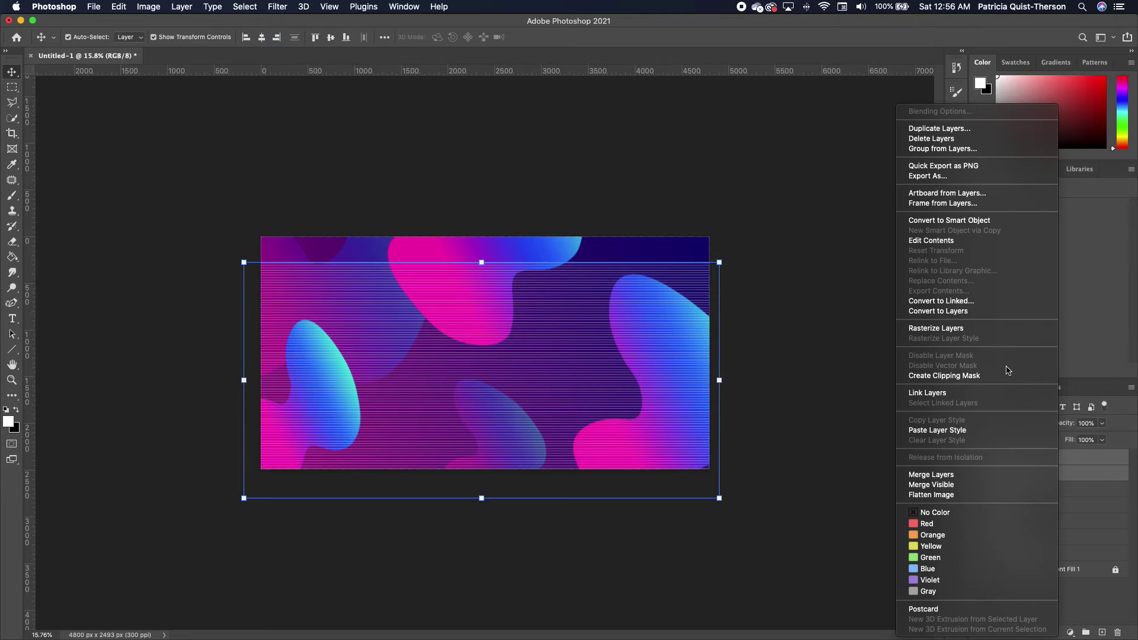
click(969, 222)
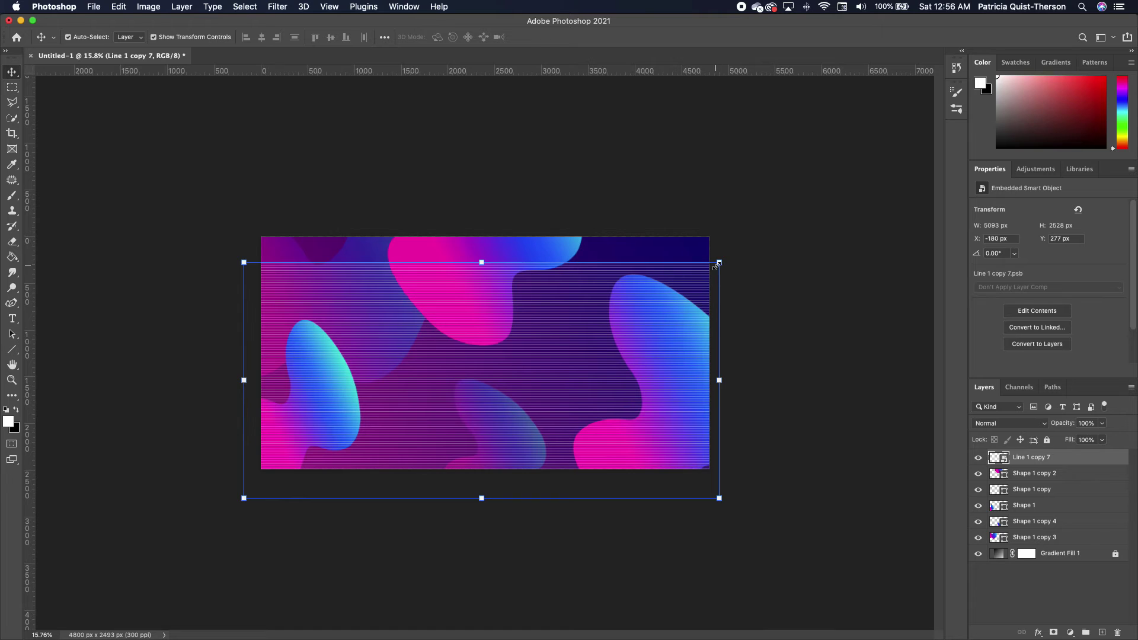
Scale the line pattern to about 80% and centre it horizontally on the canvas with its centre at about Y 1255 px.
drag(716, 267, 625, 310)
drag(503, 354, 552, 305)
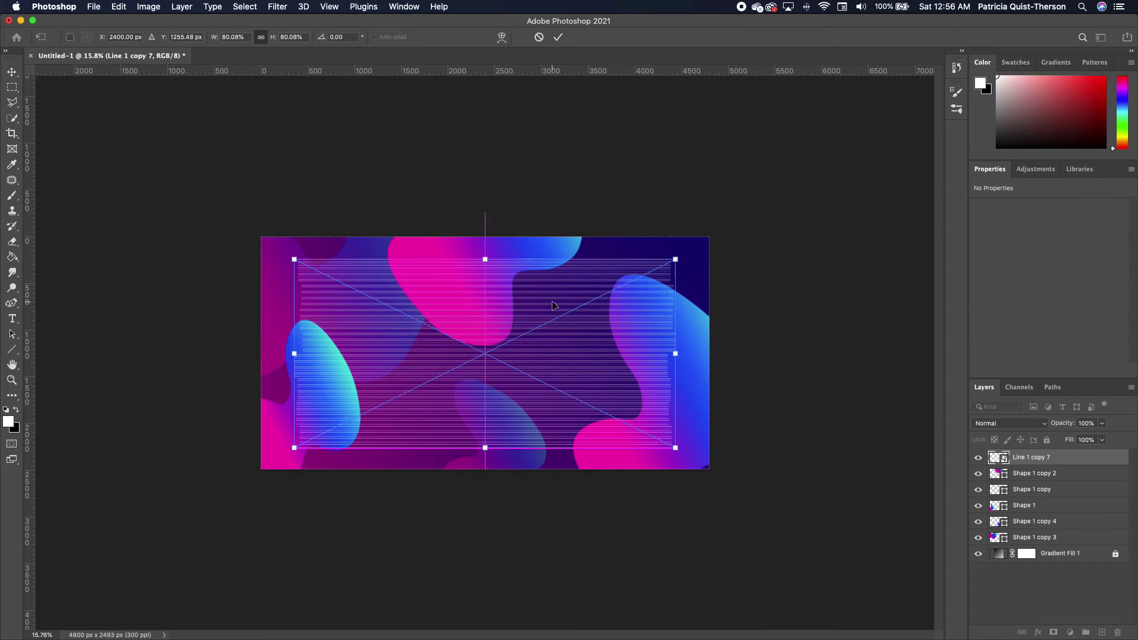
key(Return)
scroll(538, 344, up, 15)
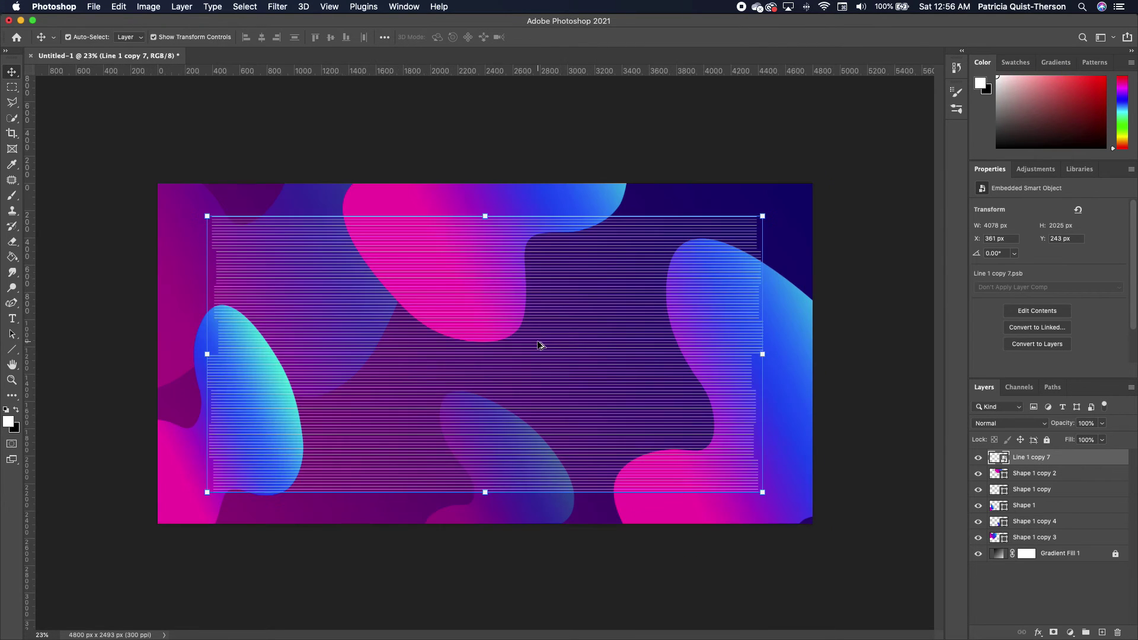
scroll(511, 333, down, 8)
scroll(511, 332, down, 6)
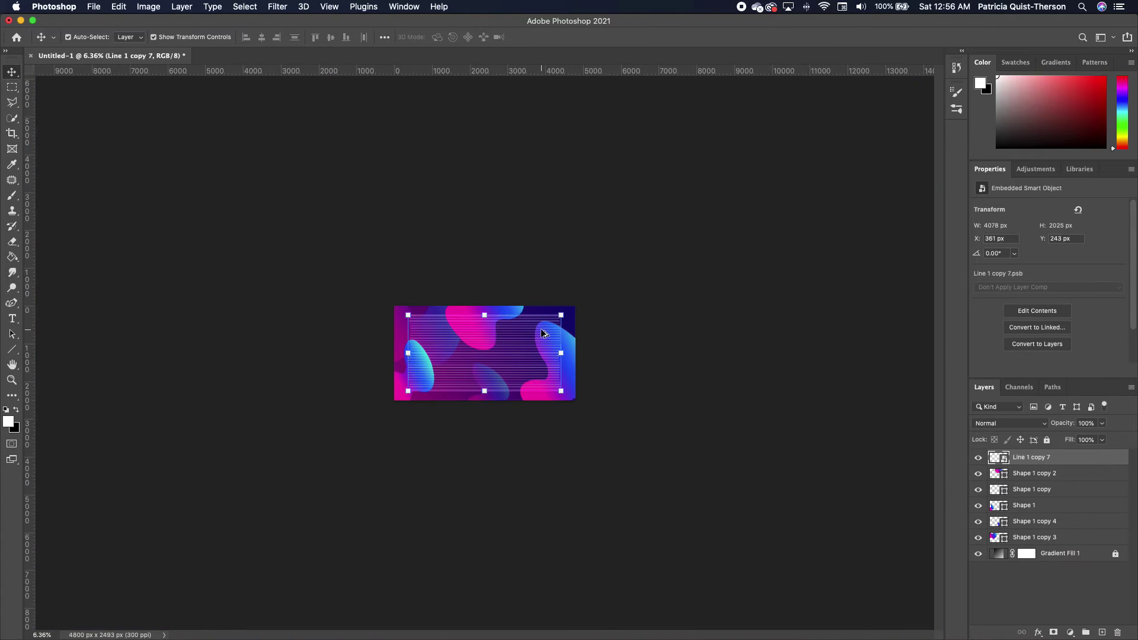
scroll(528, 333, up, 4)
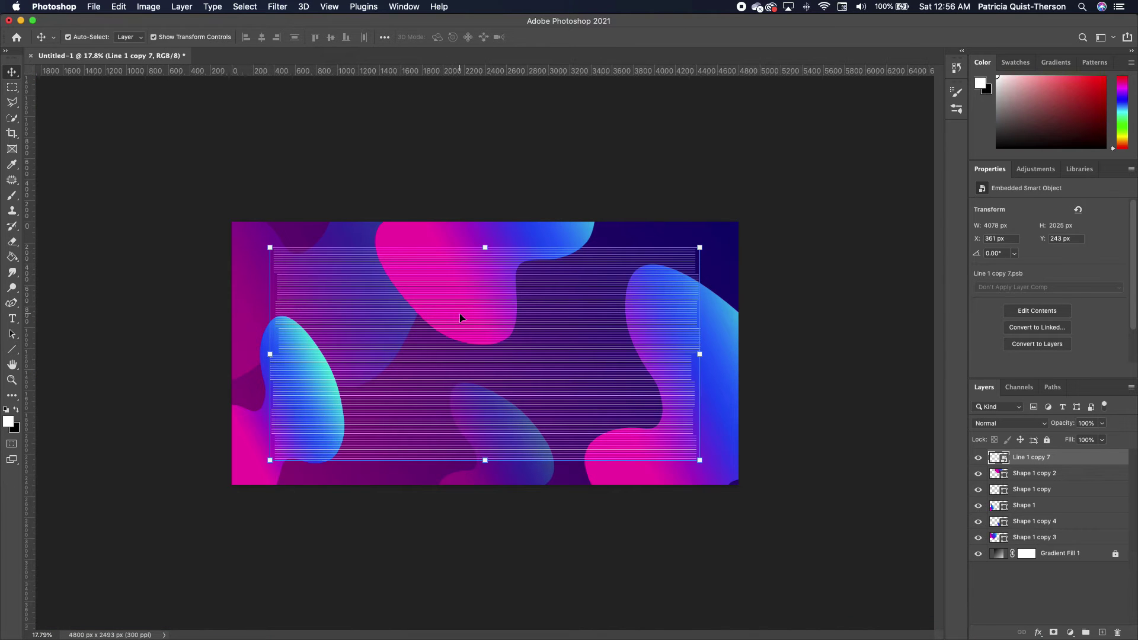
Duplicate the line pattern smart object in place and hide the original as a backup.
alt+drag(460, 319, 460, 318)
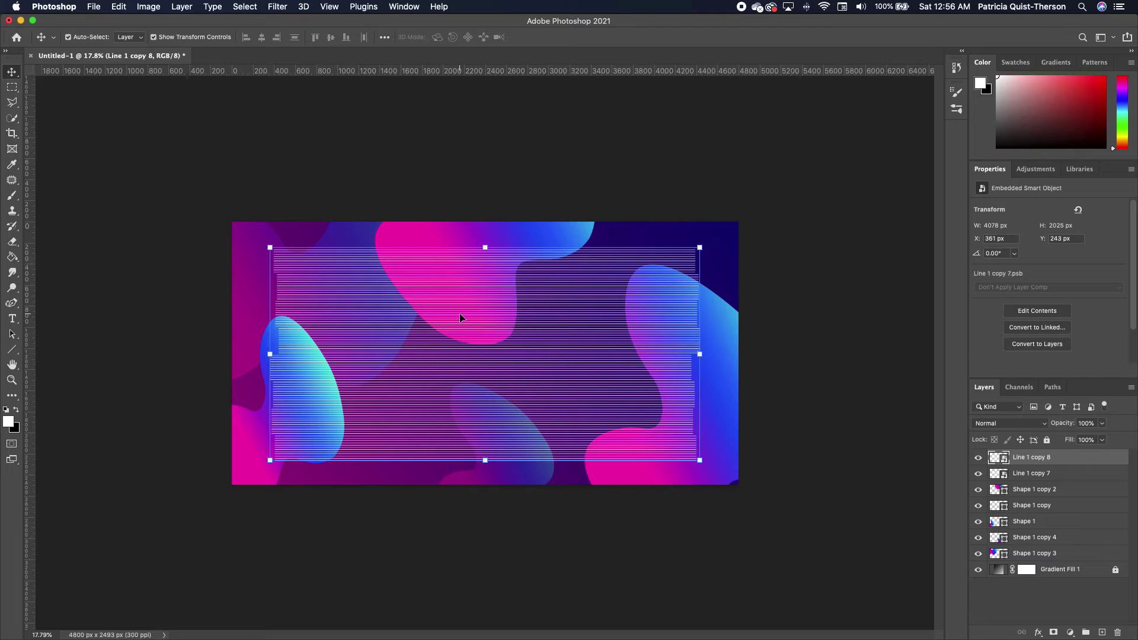
click(977, 474)
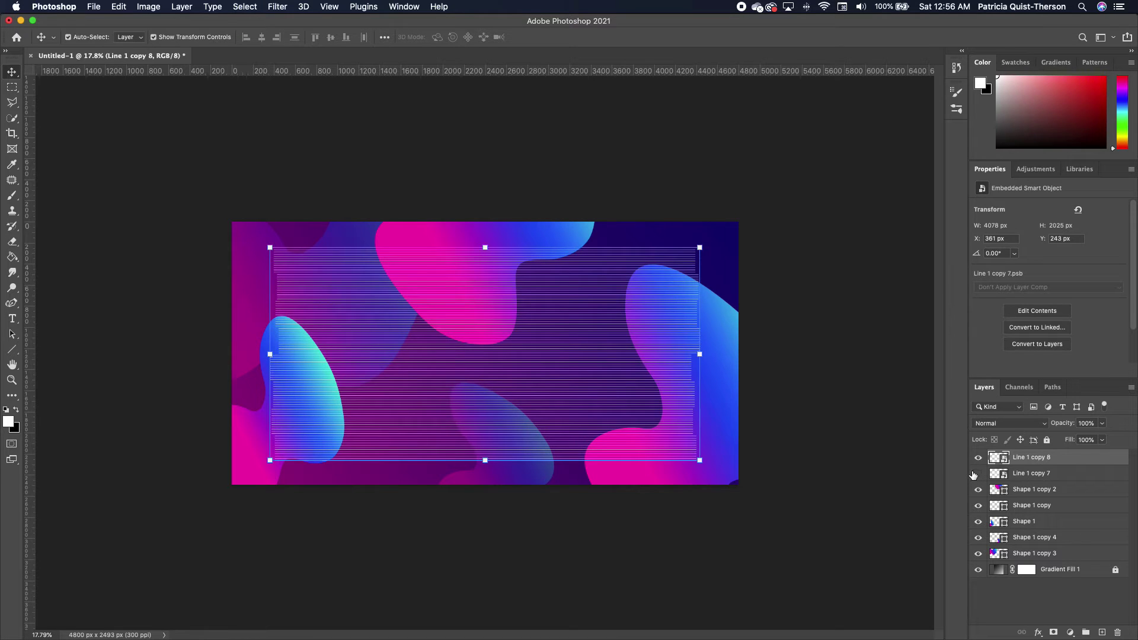
Duplicate the pink-to-blue blob at the canvas's upper edge, scale it to 67.55% and place it over the line pattern's middle.
click(530, 227)
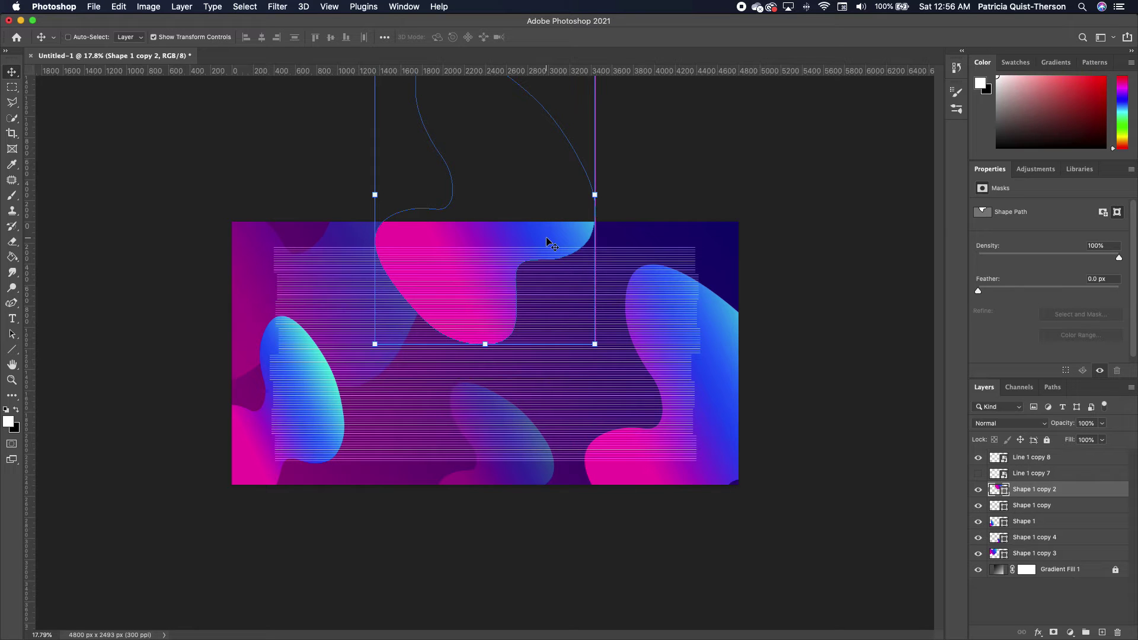
key(super+j)
drag(549, 238, 527, 365)
drag(576, 463, 473, 496)
drag(456, 124, 429, 247)
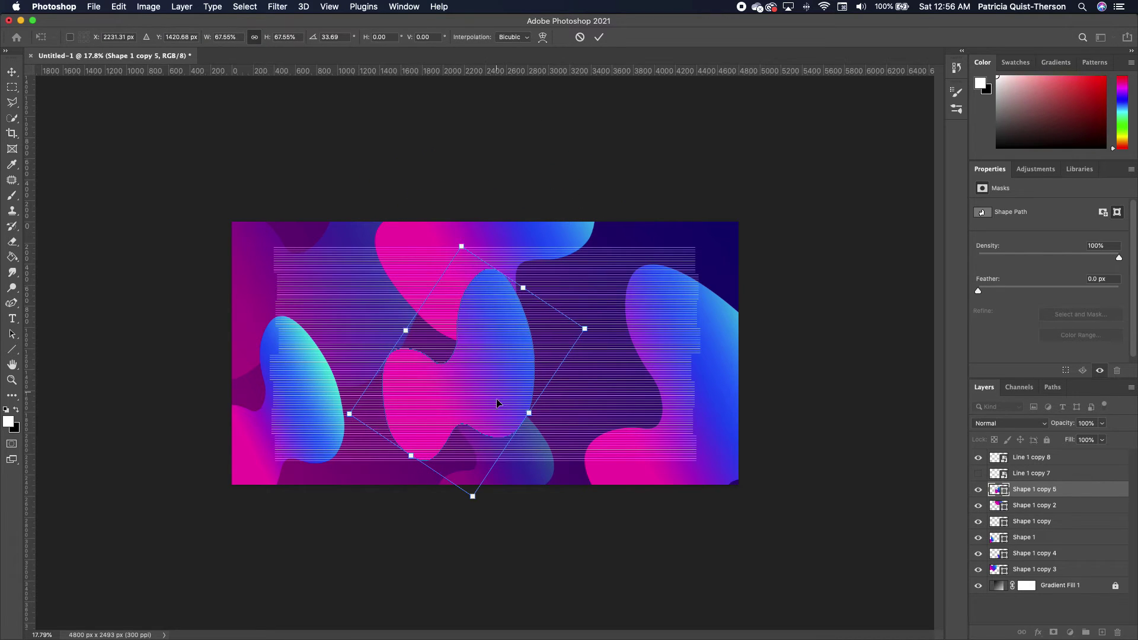
drag(478, 332, 480, 319)
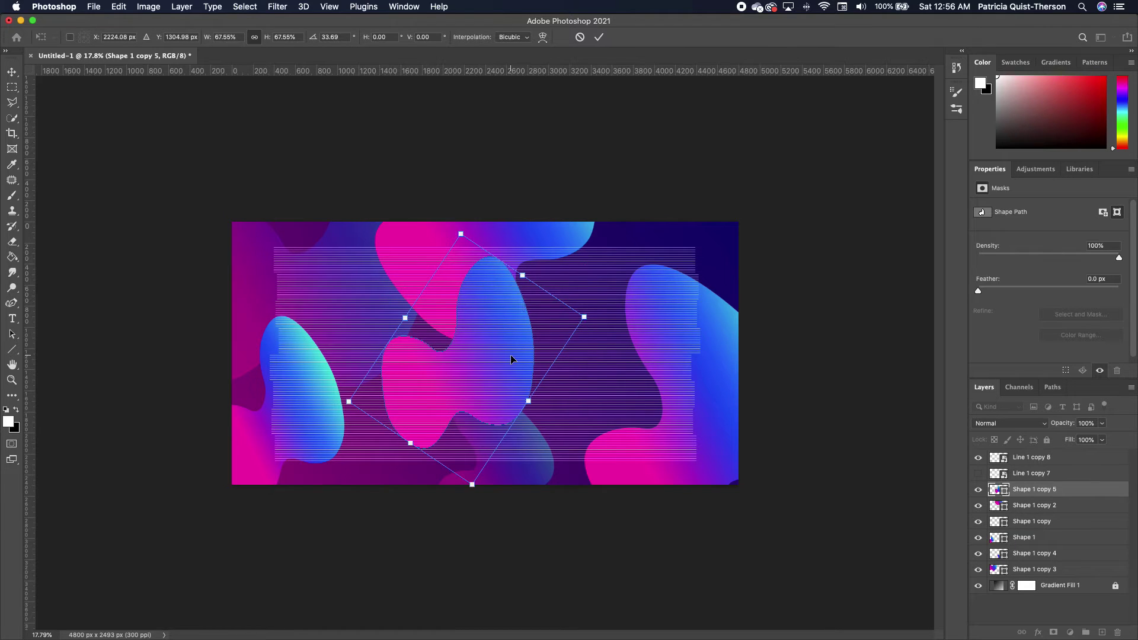
Rotate the smaller blob copy to about -44° over the line pattern and deselect it.
drag(477, 496, 621, 382)
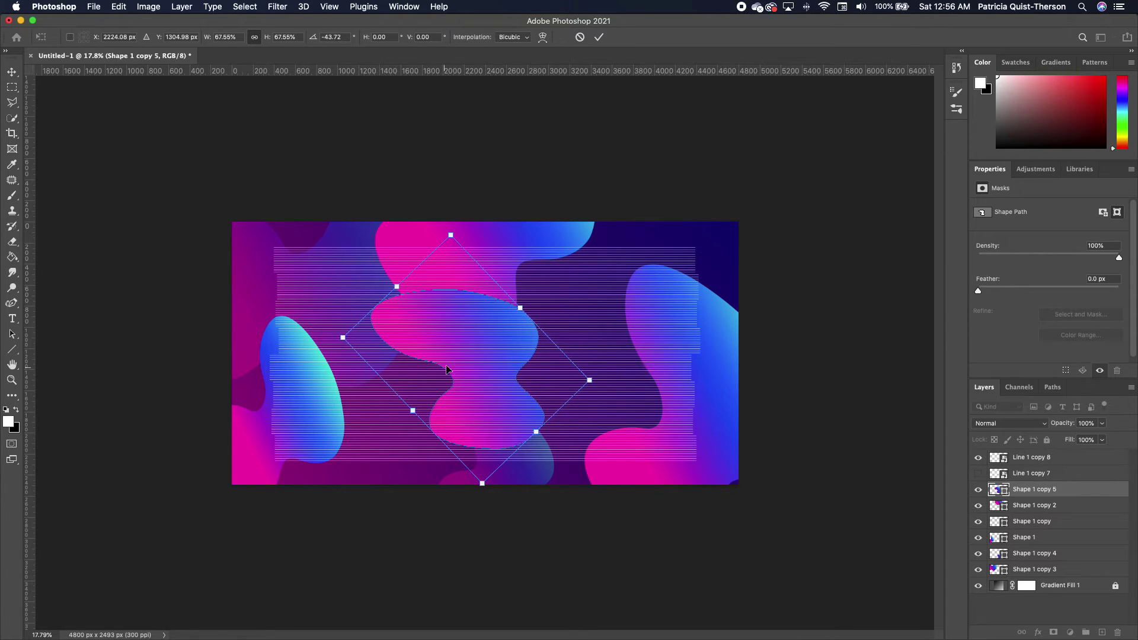
double_click(477, 347)
click(578, 317)
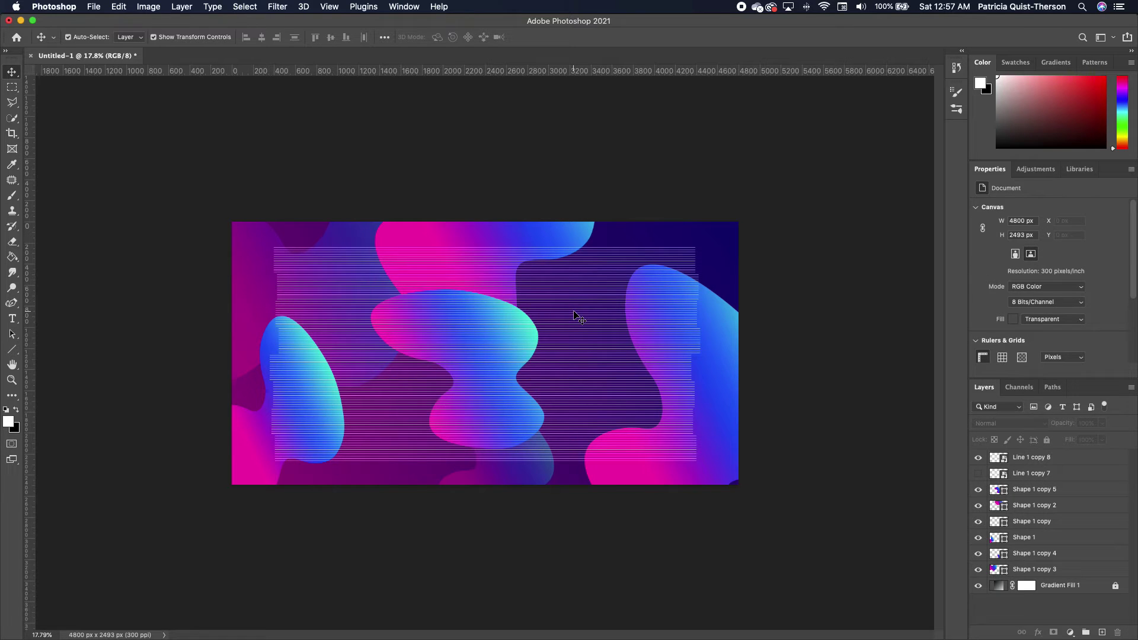
Load the new blob copy's outline as a selection and use it to mask the visible line pattern layer.
click(1063, 460)
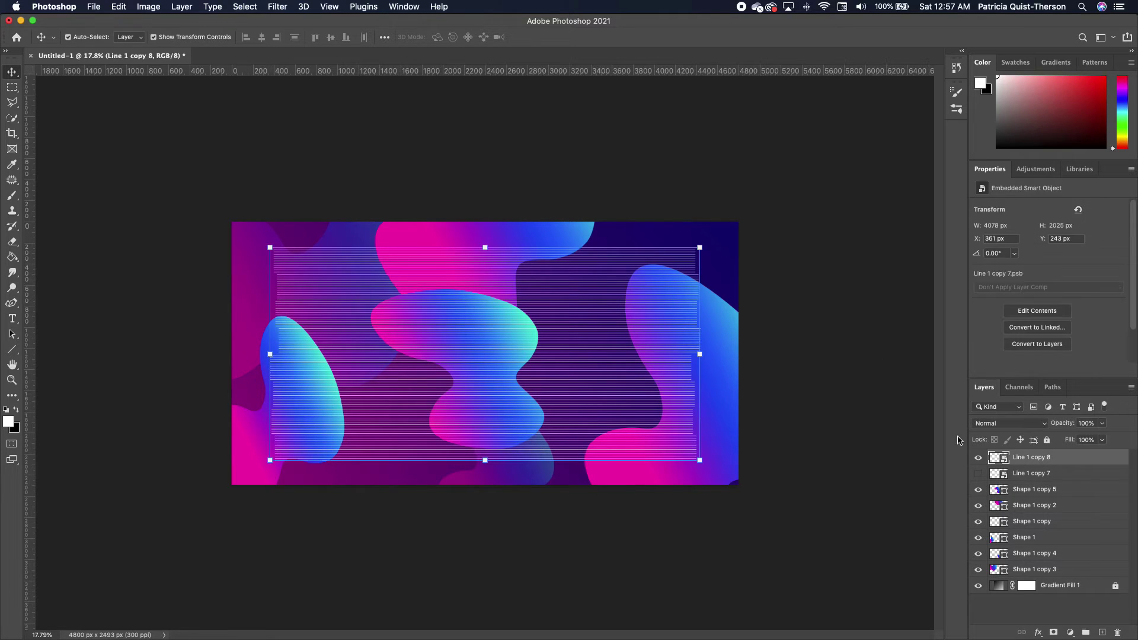
click(463, 333)
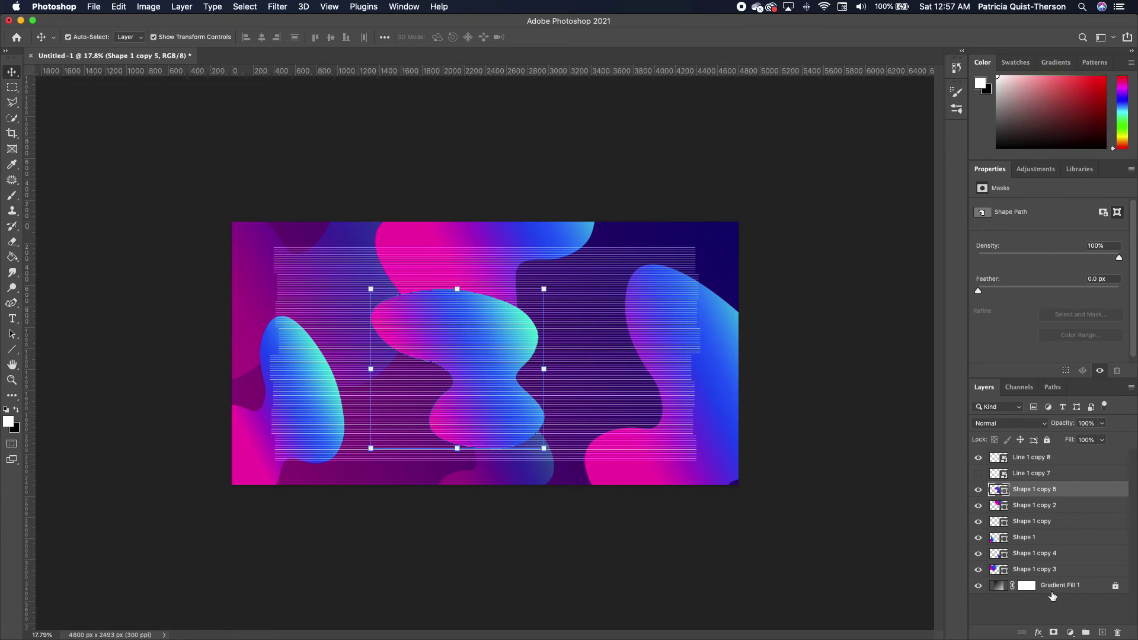
key(super)
super+click(1005, 495)
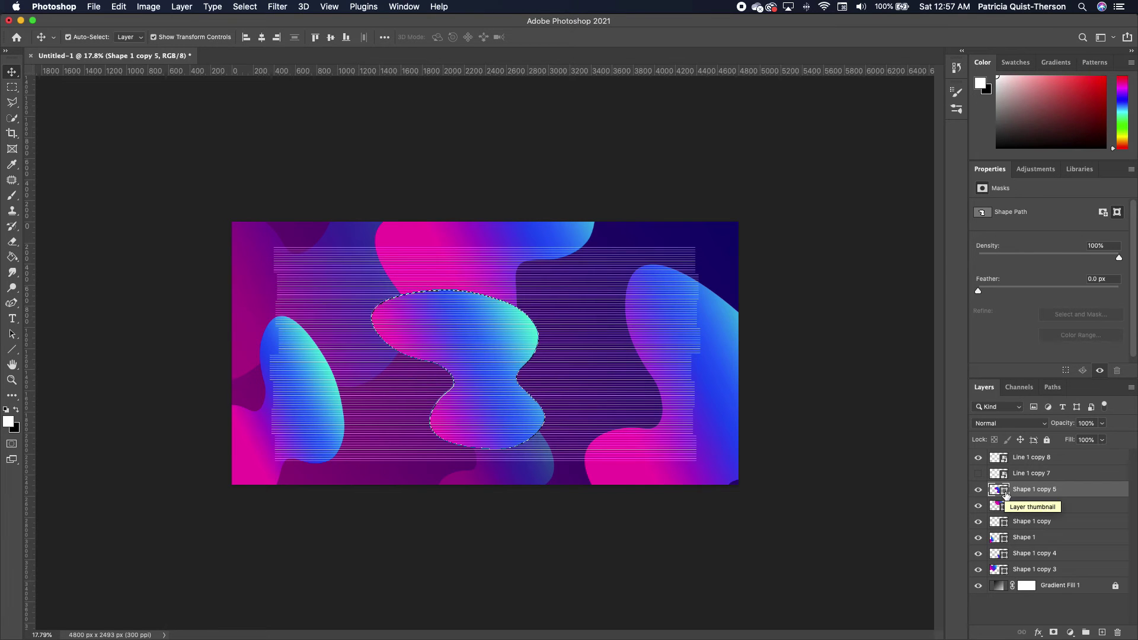
click(1050, 459)
click(1054, 633)
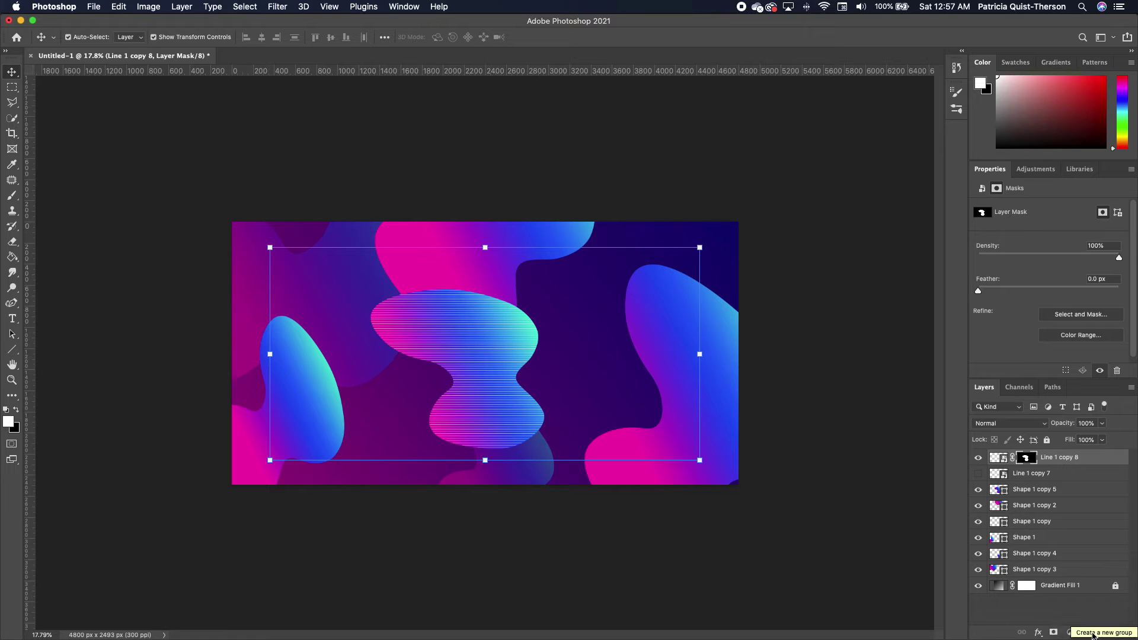
Convert the masked line pattern layer into a smart object.
right_click(1027, 461)
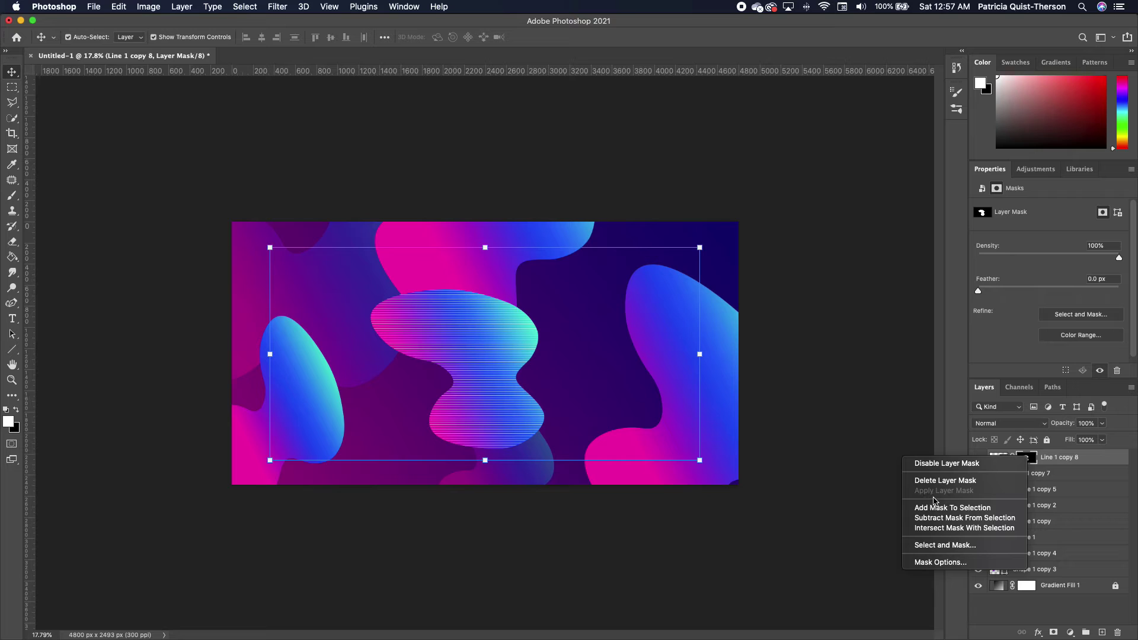
click(1067, 460)
right_click(1067, 459)
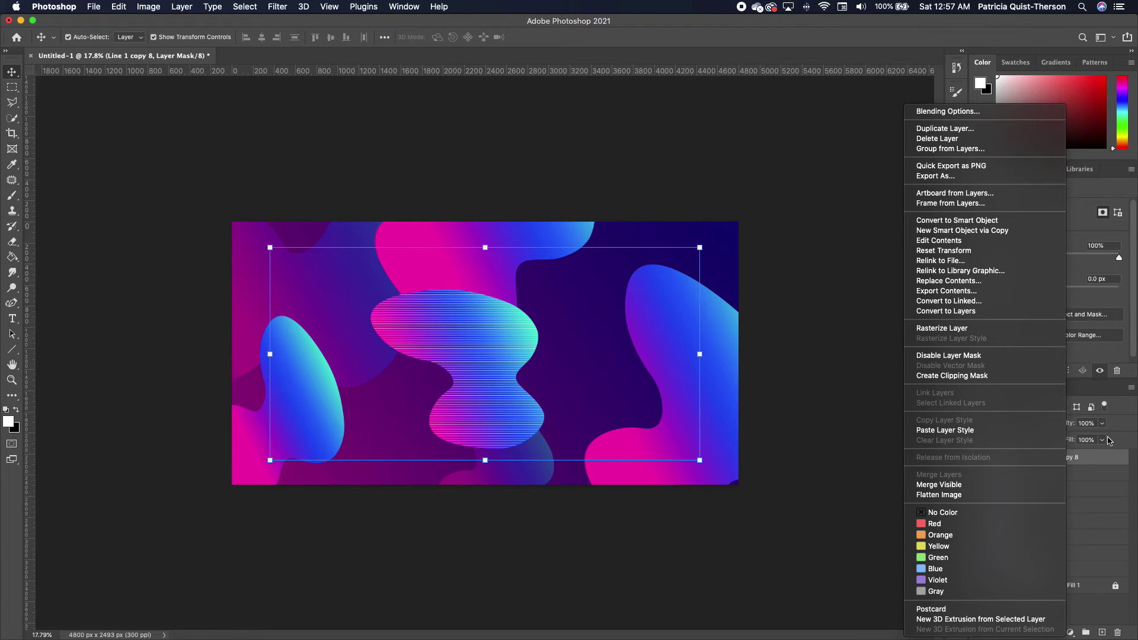
click(985, 221)
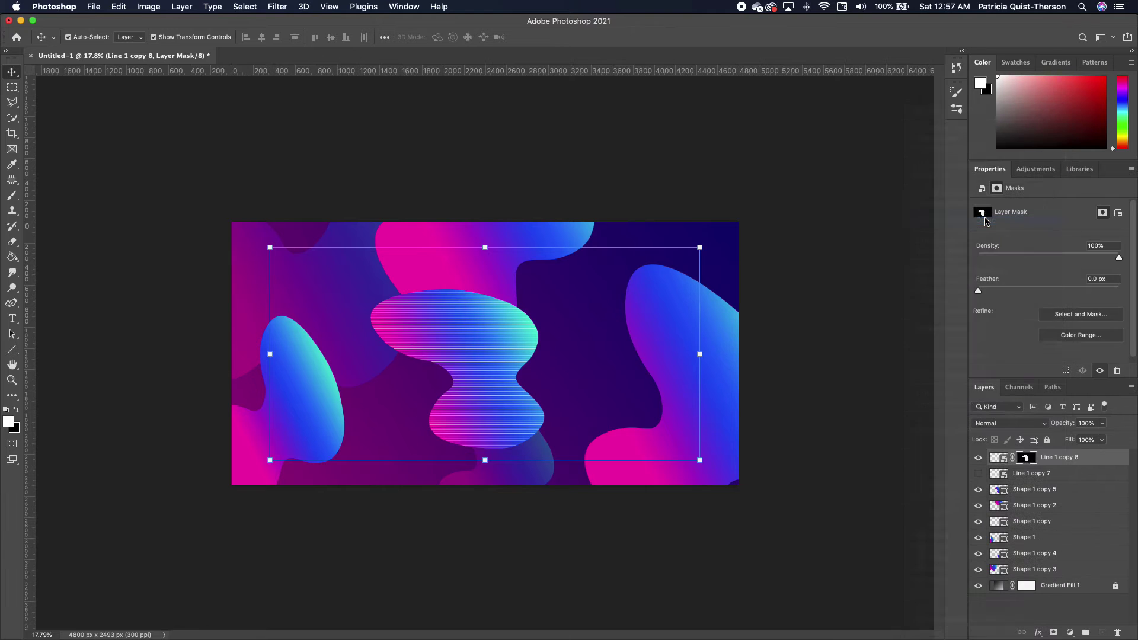
Move the central blob copy up and right, and the blob-shaped line pattern left, so that they are separated.
drag(477, 359, 625, 294)
drag(504, 361, 430, 344)
click(600, 352)
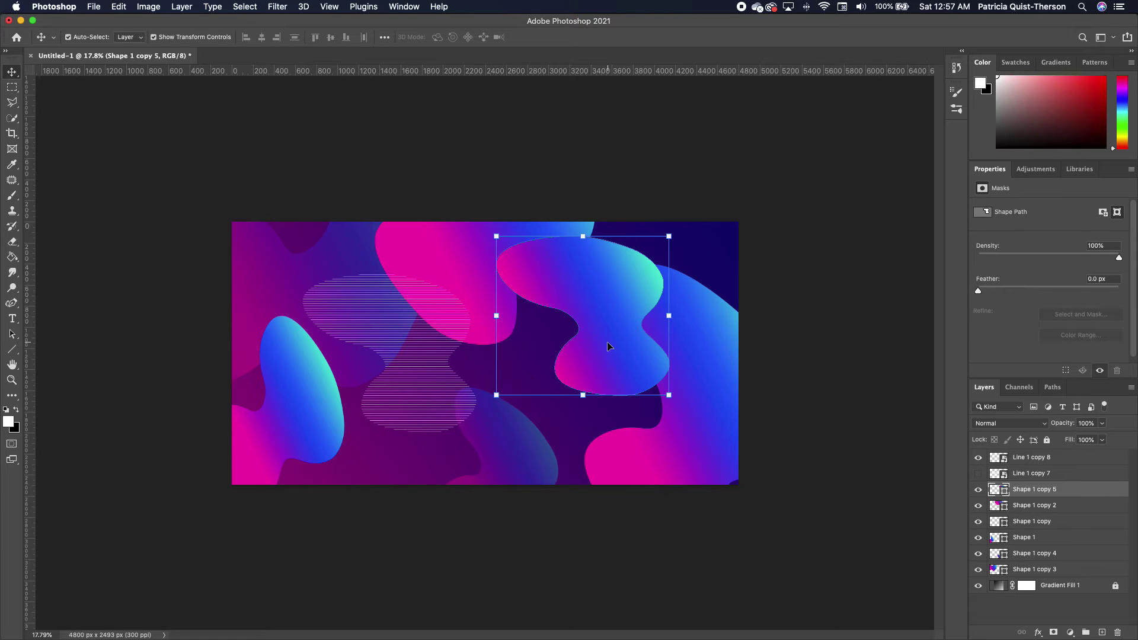
click(398, 373)
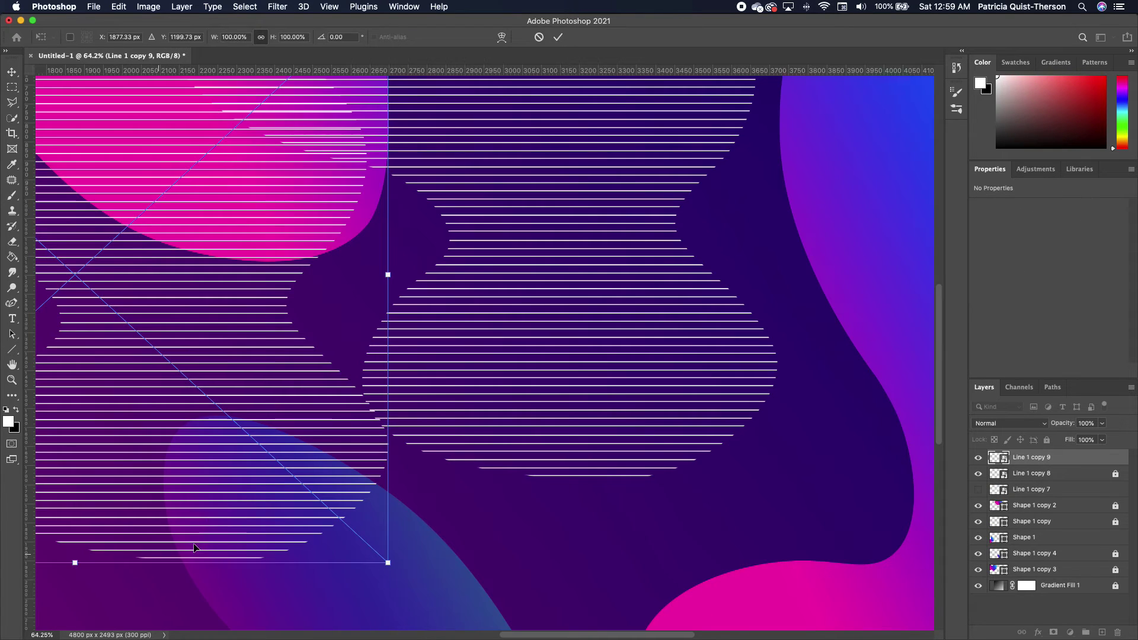
Rotate the line pattern copy to -50.44° and scale it to about 61% in the canvas's upper-left corner.
scroll(412, 500, down, 4)
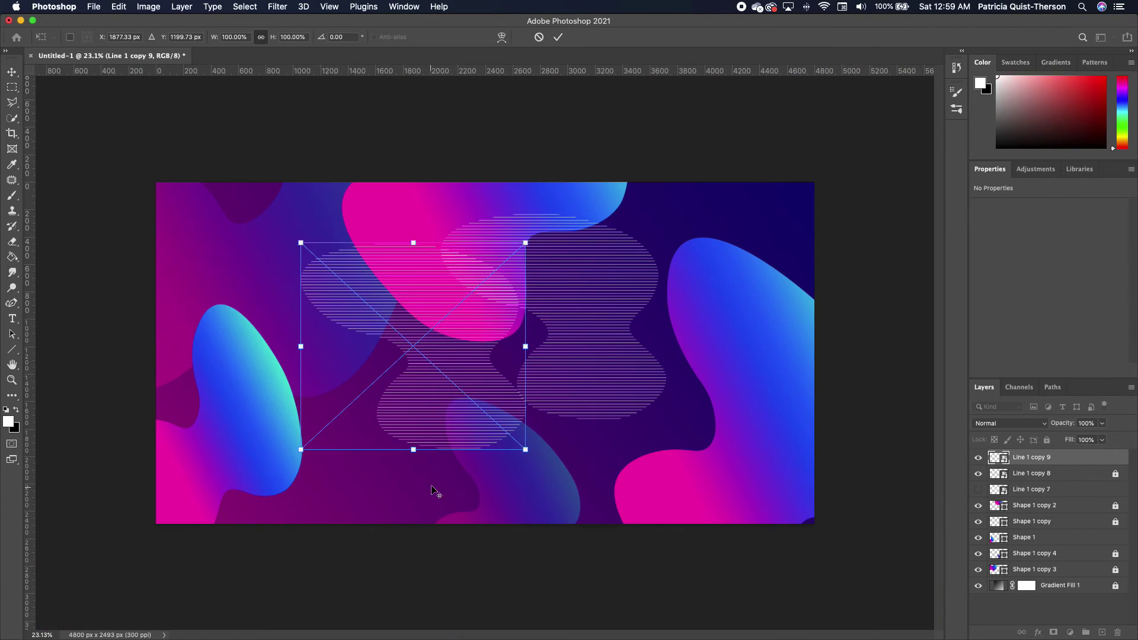
drag(434, 415, 225, 319)
drag(337, 377, 409, 252)
drag(313, 280, 342, 307)
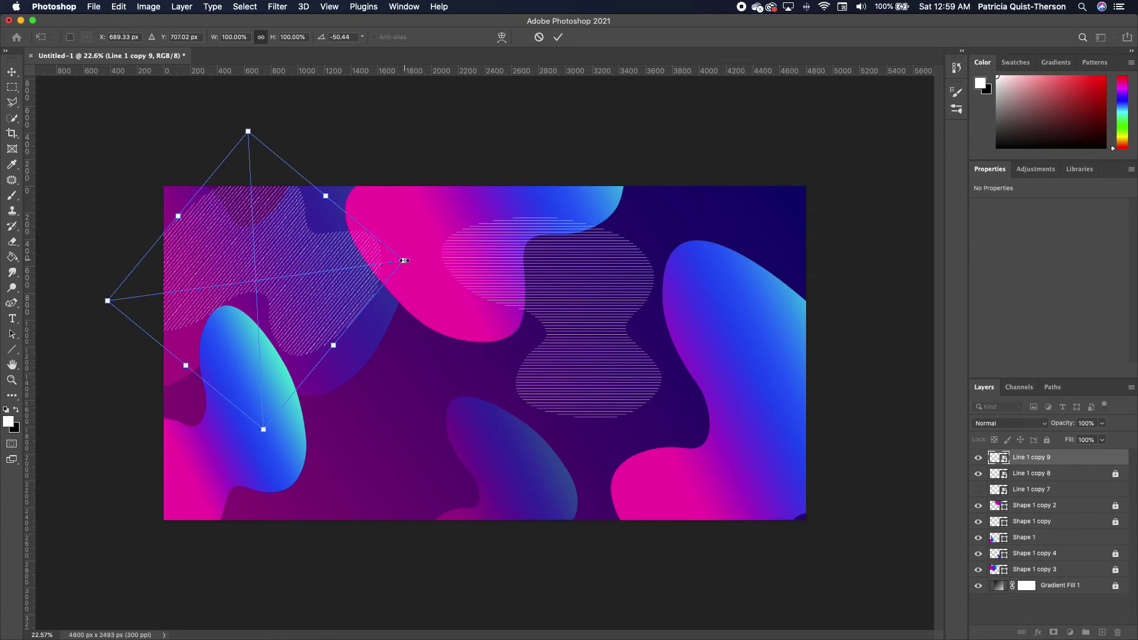
drag(403, 260, 256, 227)
key(Return)
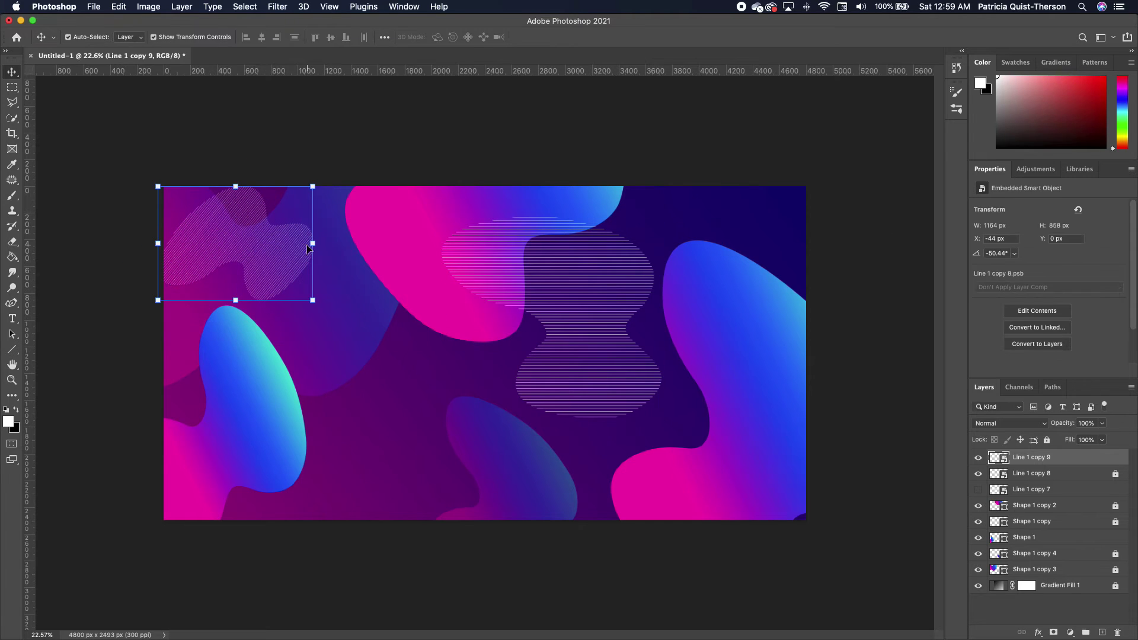
Duplicate the small rotated line pattern in place and lock the original layer.
click(256, 259)
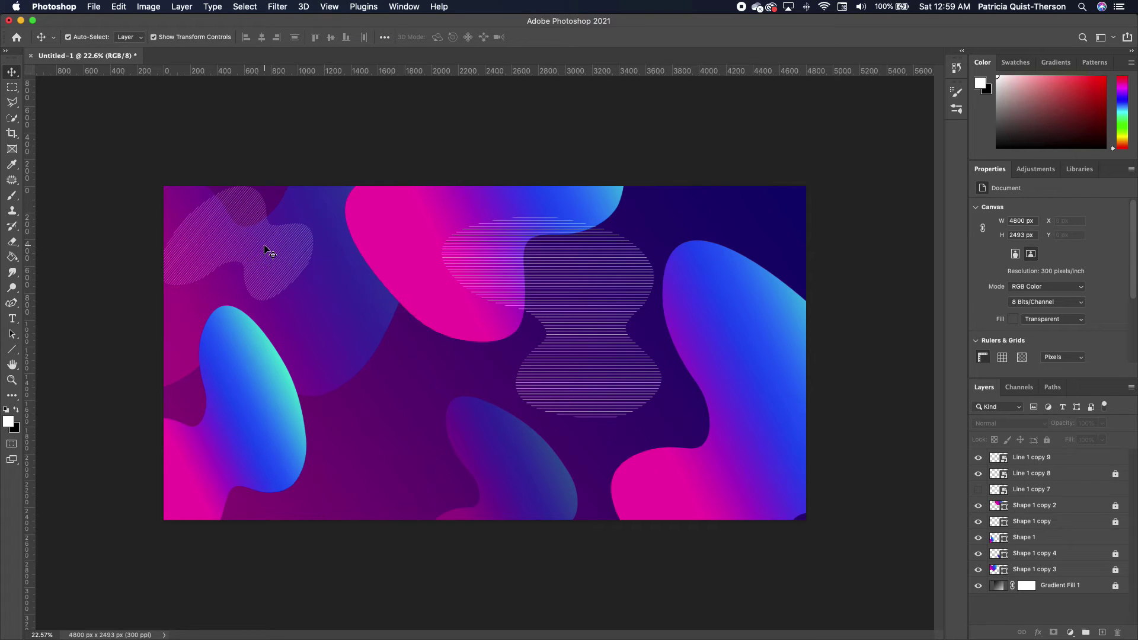
click(1047, 462)
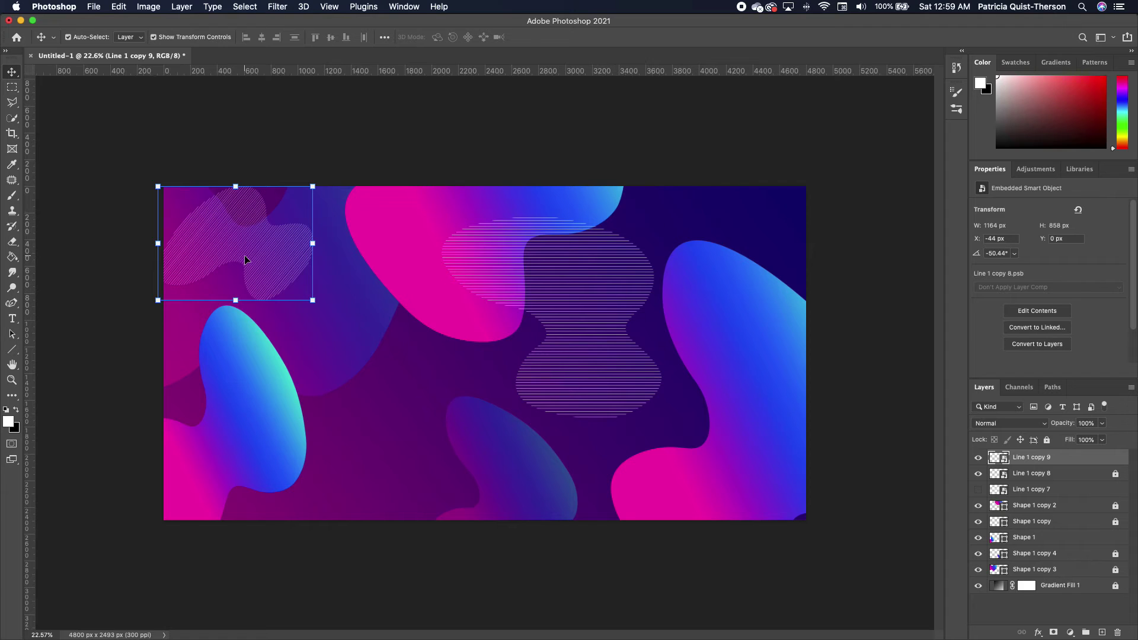
key(super+j)
drag(261, 254, 343, 356)
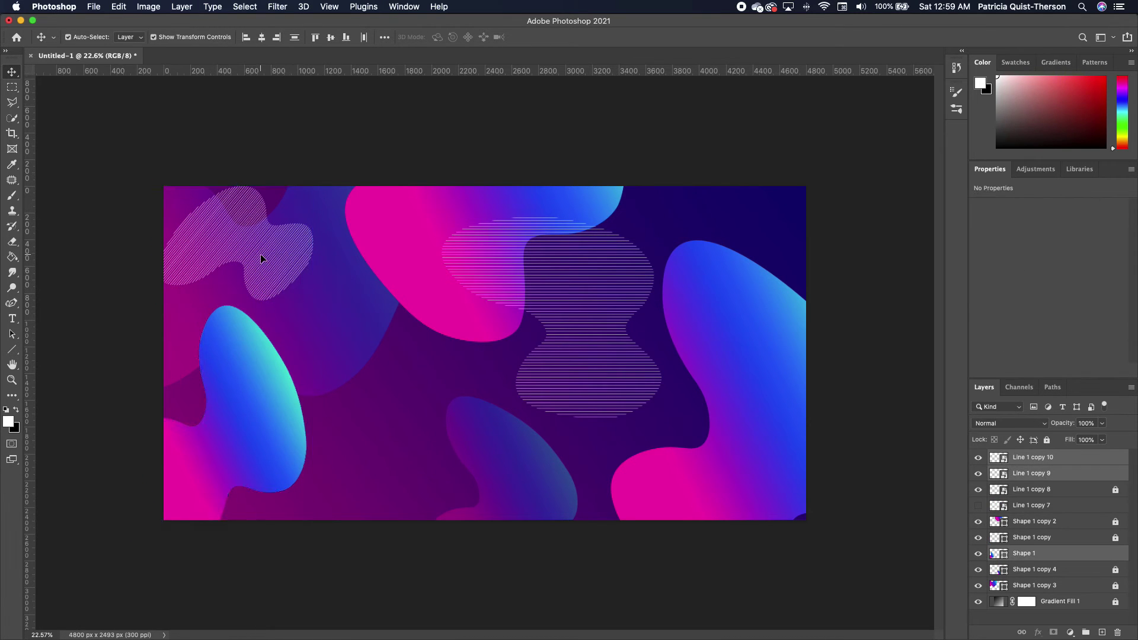
shift+click(1099, 474)
click(1099, 478)
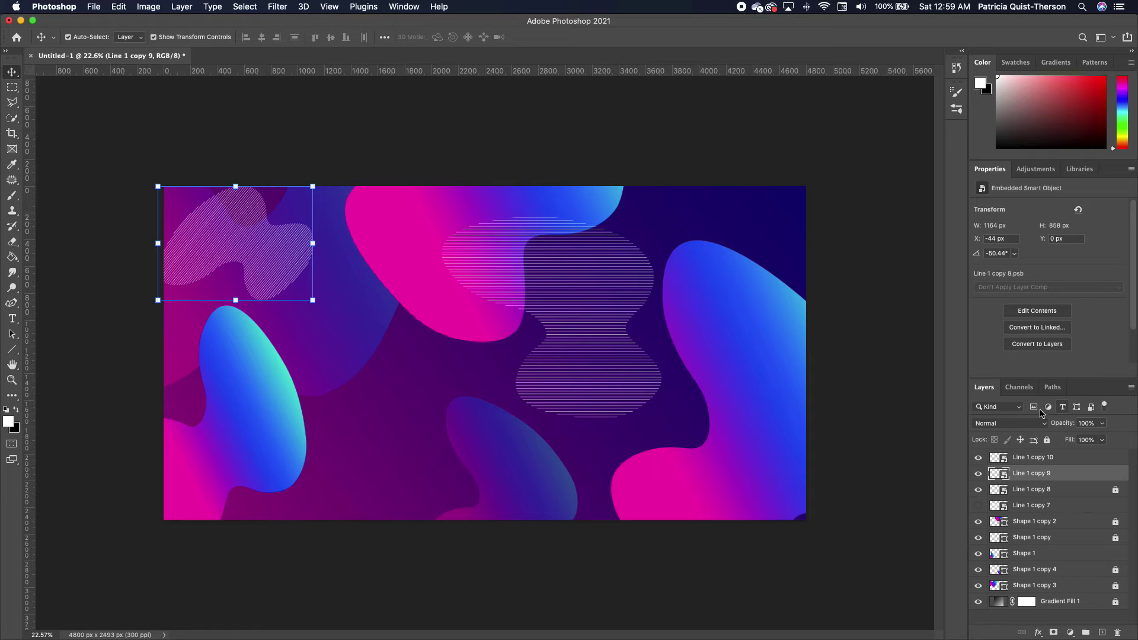
click(1046, 439)
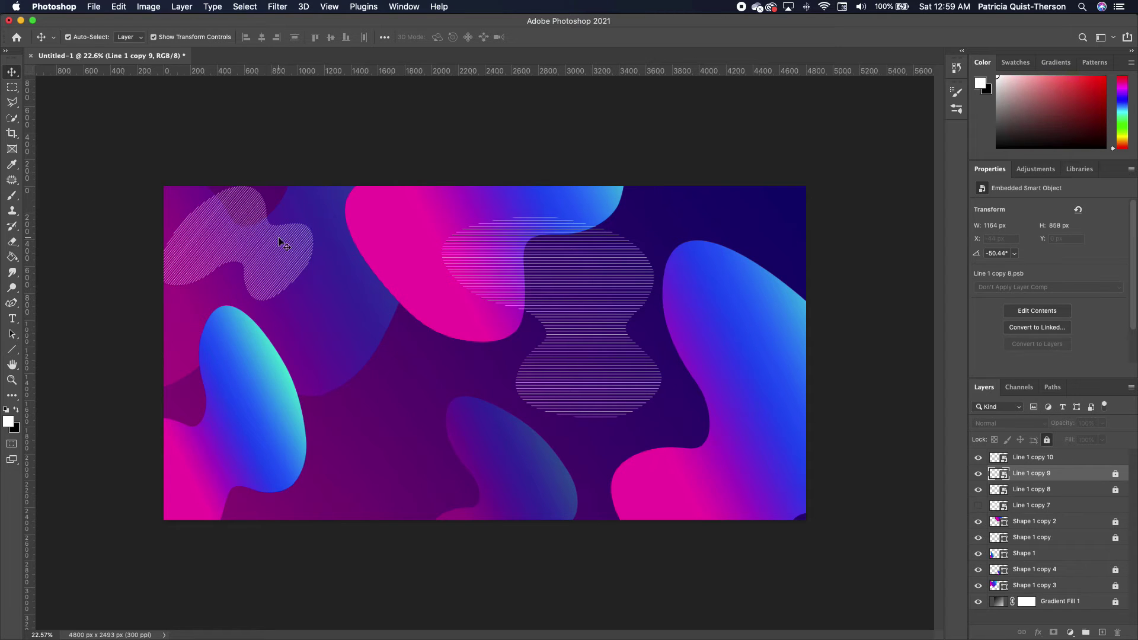
Enlarge the unlocked duplicate to about 2378 px wide in the canvas's lower-left corner and set its opacity to 45%.
click(248, 259)
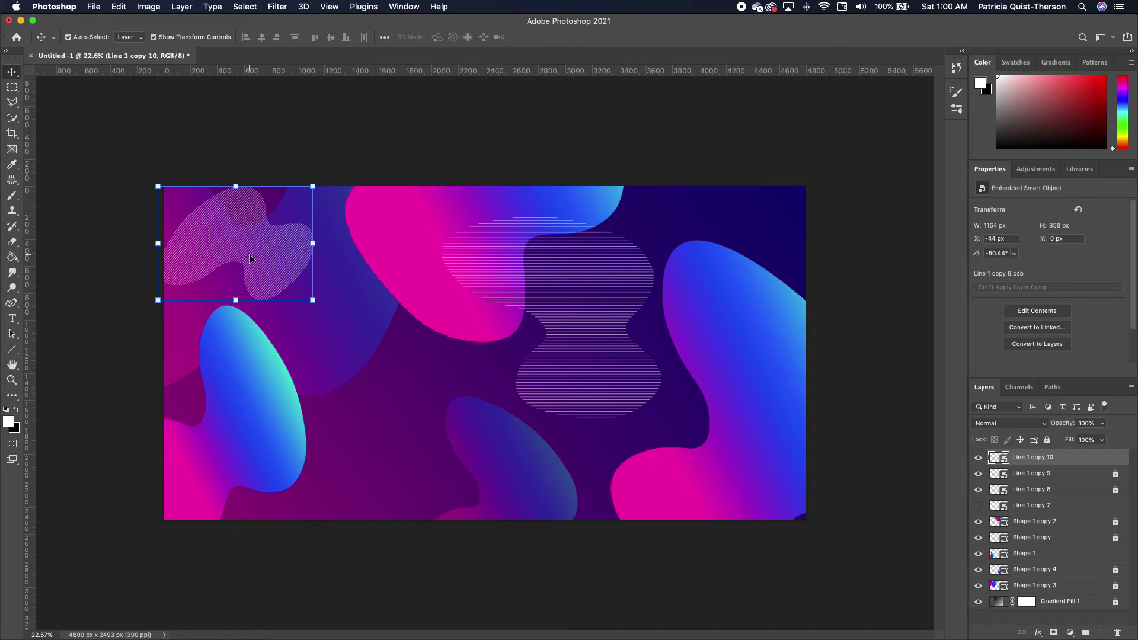
key(super+t)
drag(270, 274, 362, 452)
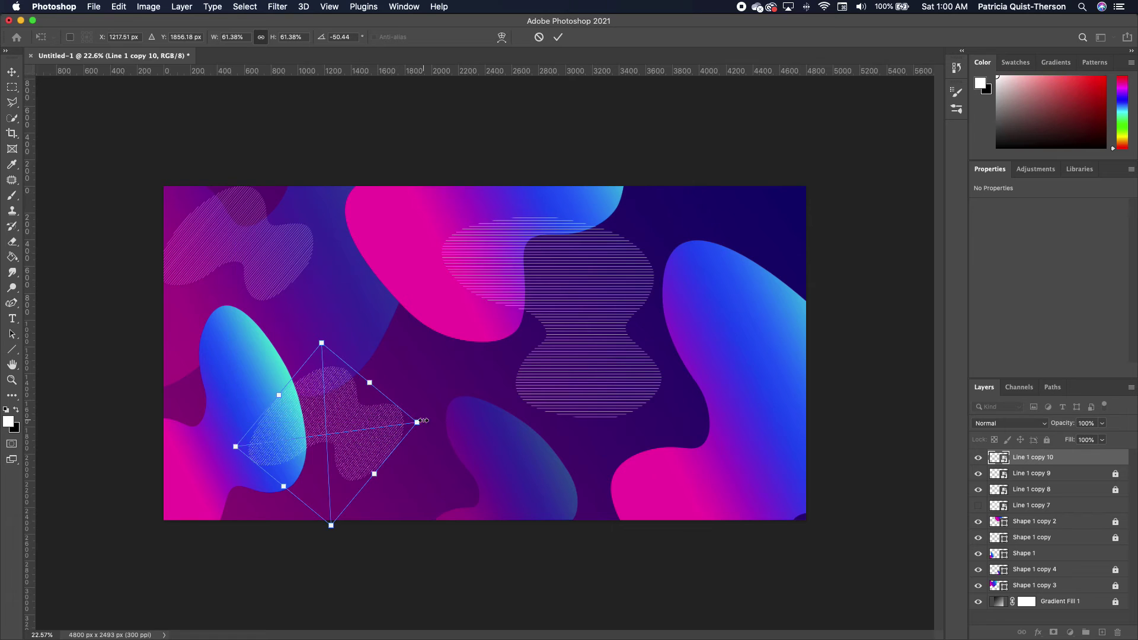
drag(417, 422, 602, 394)
drag(495, 441, 392, 491)
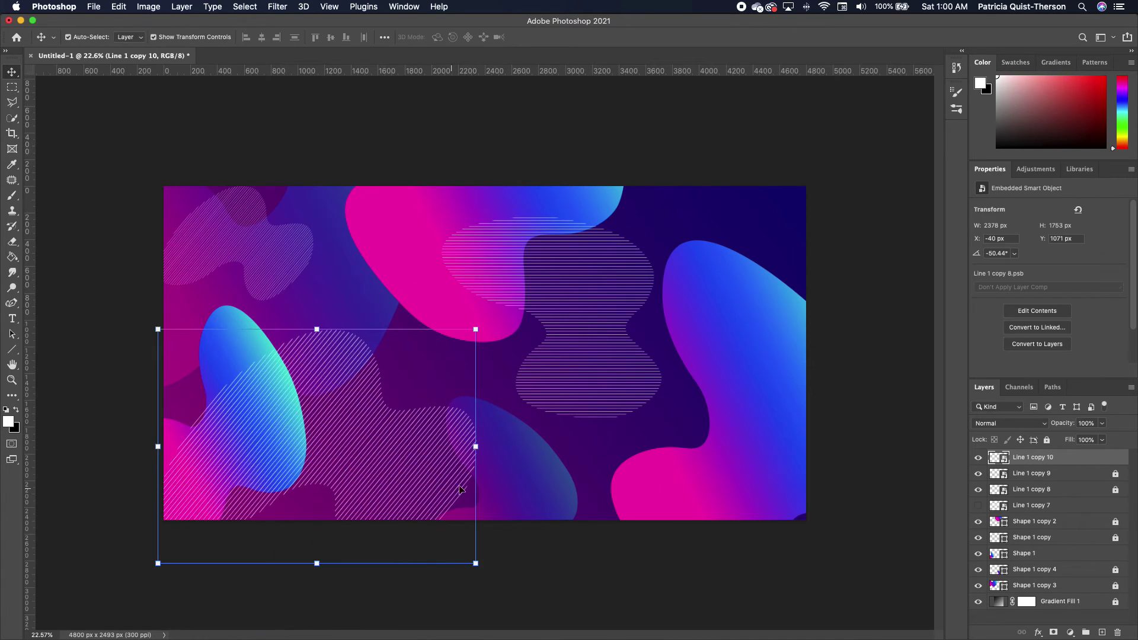
key(Return)
drag(1103, 427, 1073, 446)
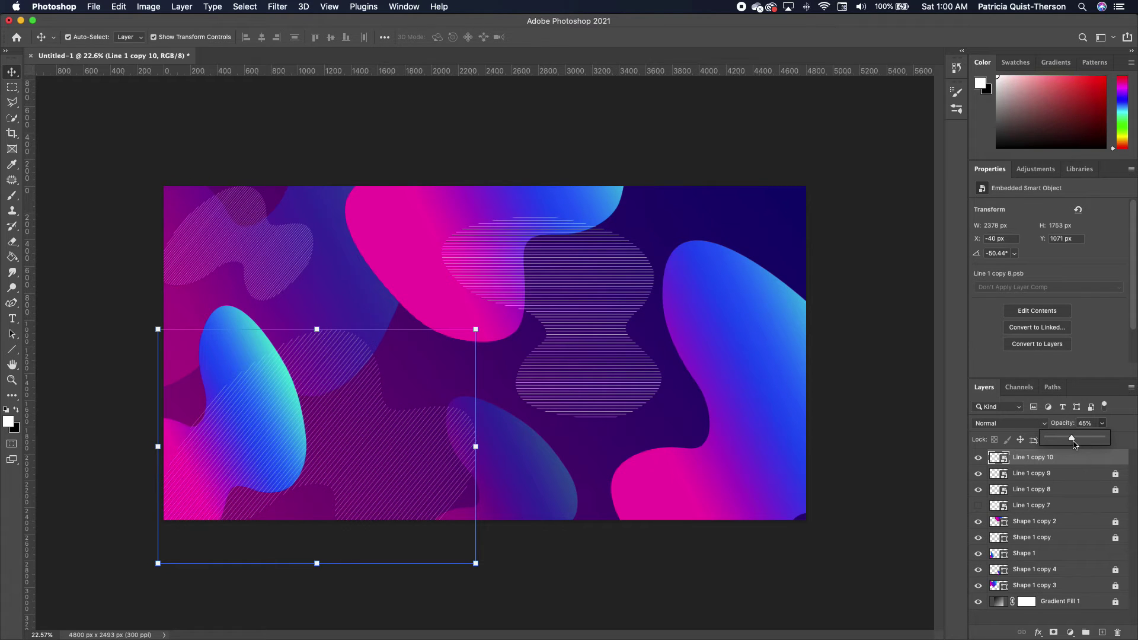
click(436, 452)
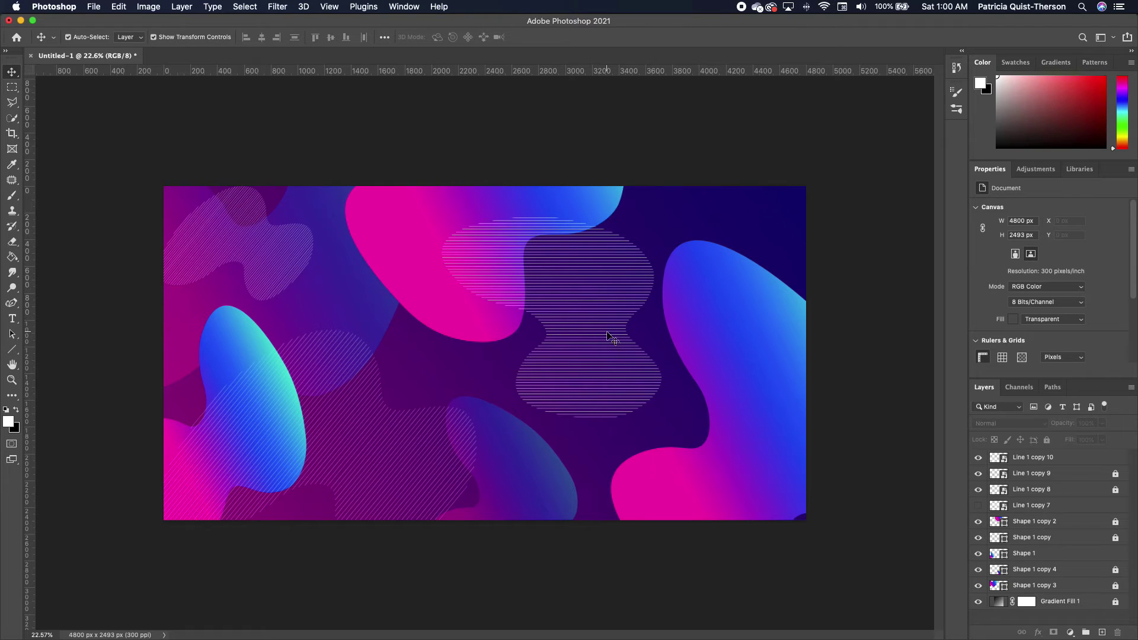
Unlock the small line pattern in the canvas's upper-left corner and duplicate it.
click(1070, 463)
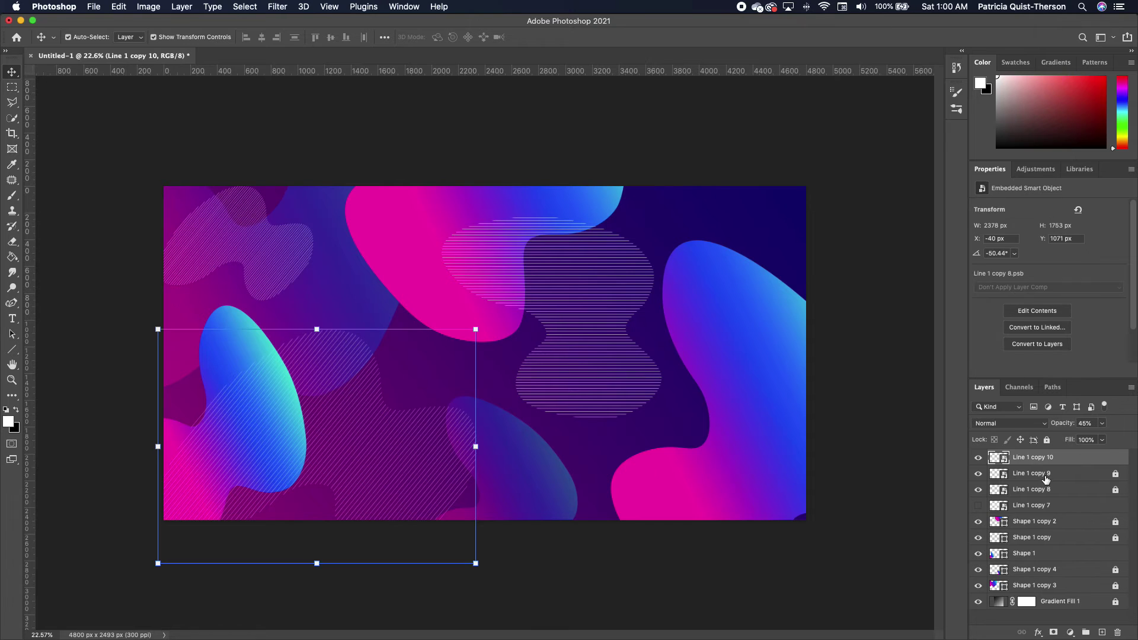
click(1067, 473)
click(1115, 474)
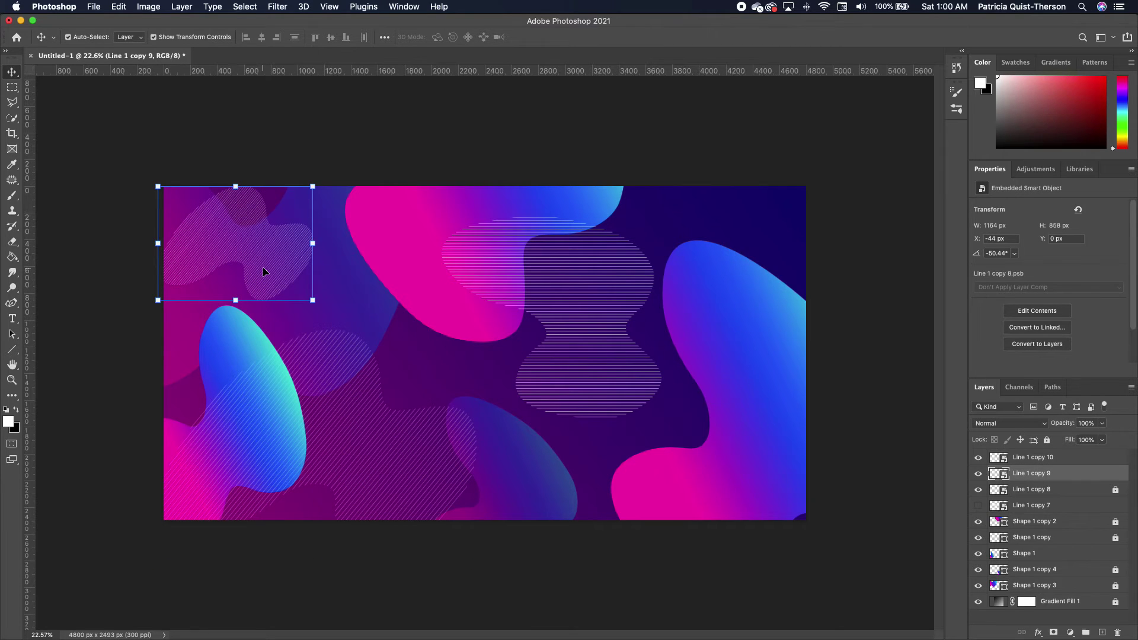
key(super+j)
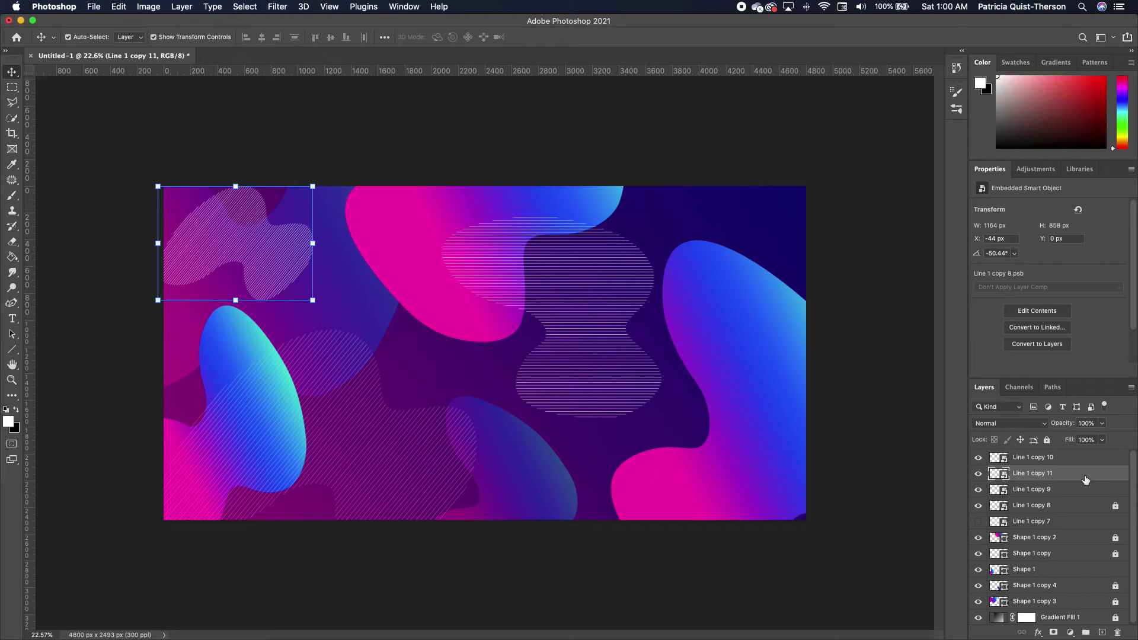
Shrink the new line pattern copy and place it in the canvas's upper-right corner, partly beyond the edge.
key(super+t)
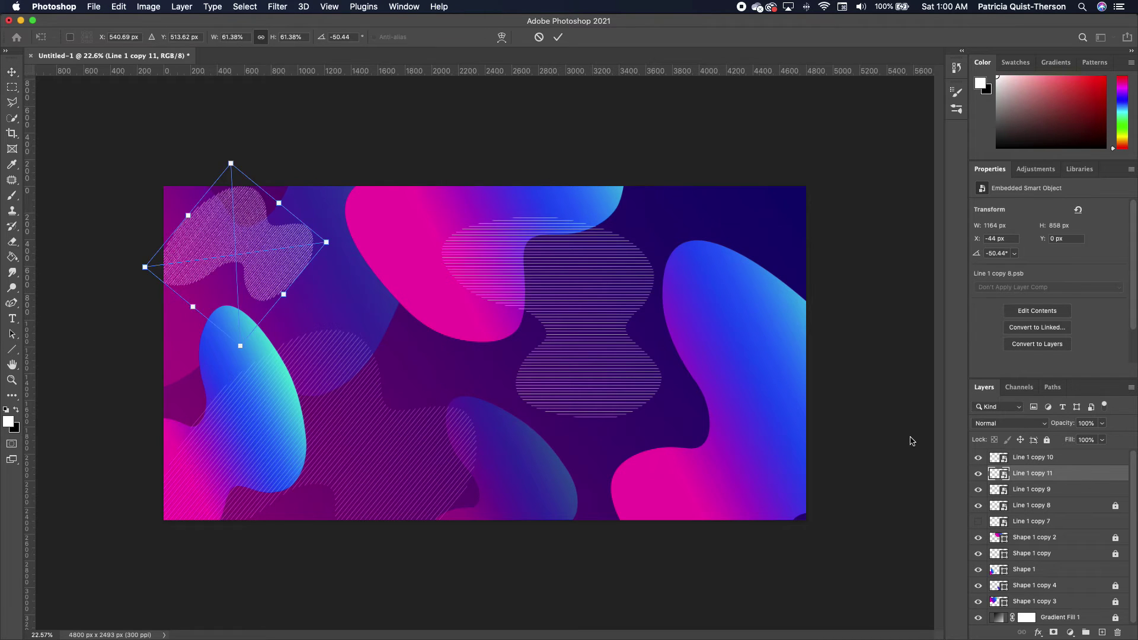
drag(257, 225, 788, 218)
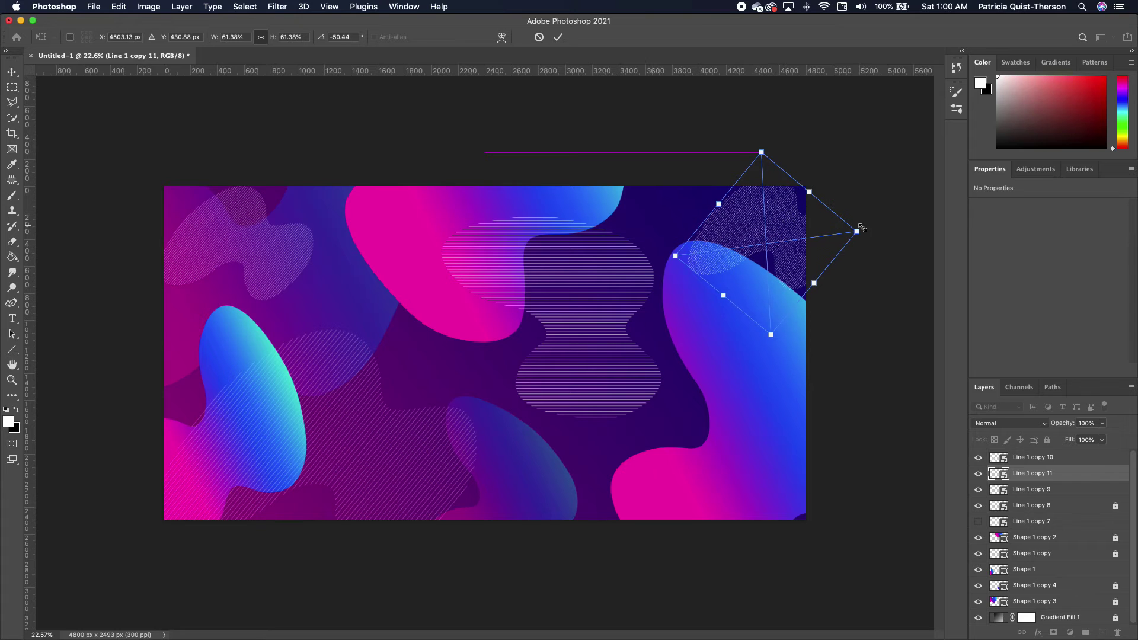
drag(858, 229, 797, 212)
key(Return)
click(843, 314)
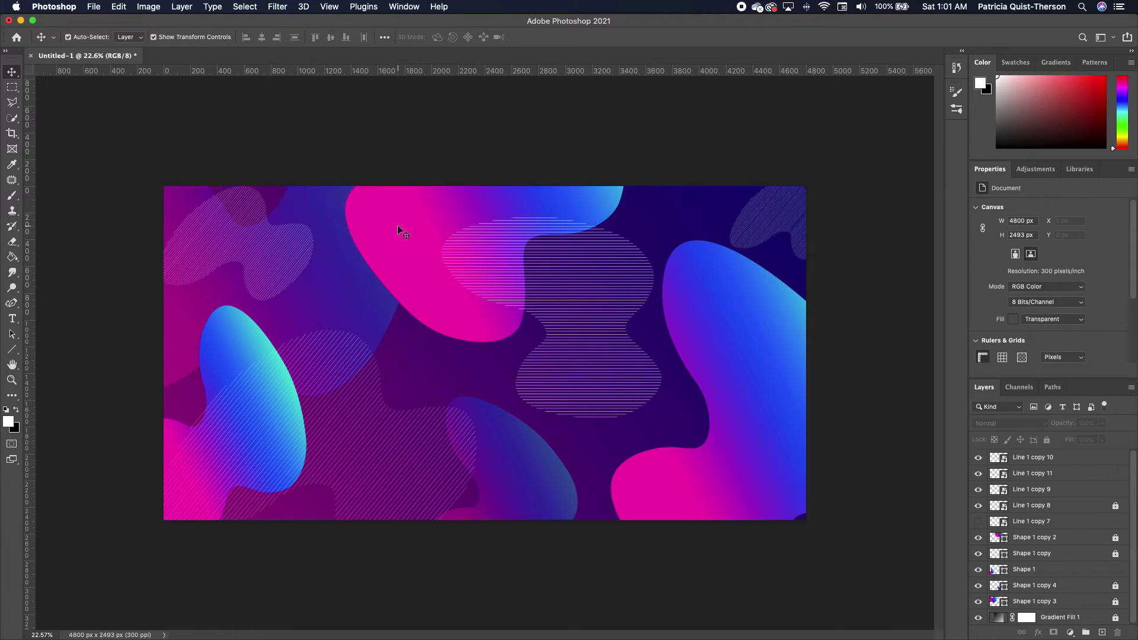
Unlock the central line pattern and the four locked blob layers, leaving the gradient background locked.
click(1115, 505)
click(1115, 536)
click(1115, 552)
click(1114, 586)
click(1115, 602)
Add a drop shadow to the blob at the canvas's top centre with 26% opacity, 34 px distance, 41% spread and 35 px size.
click(397, 220)
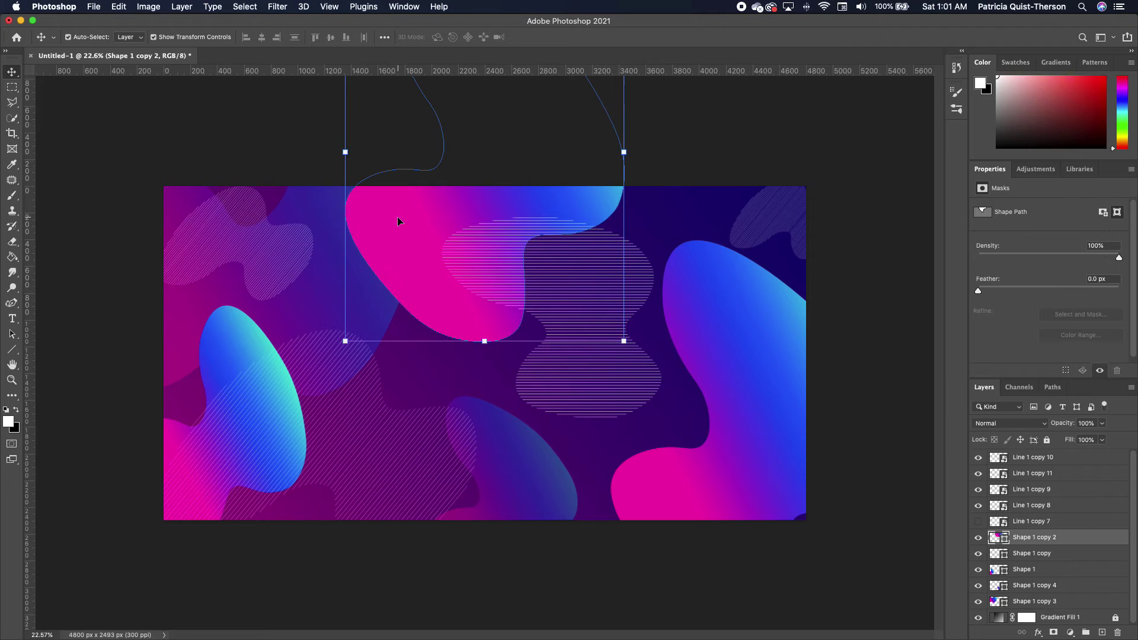
click(1127, 539)
double_click(1127, 539)
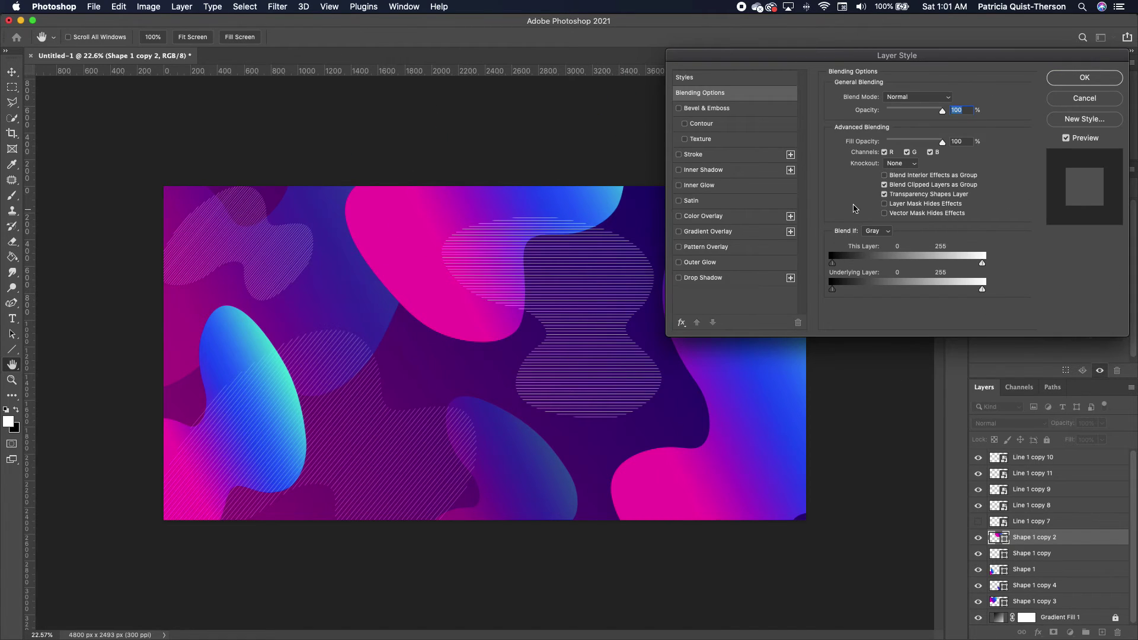
click(680, 278)
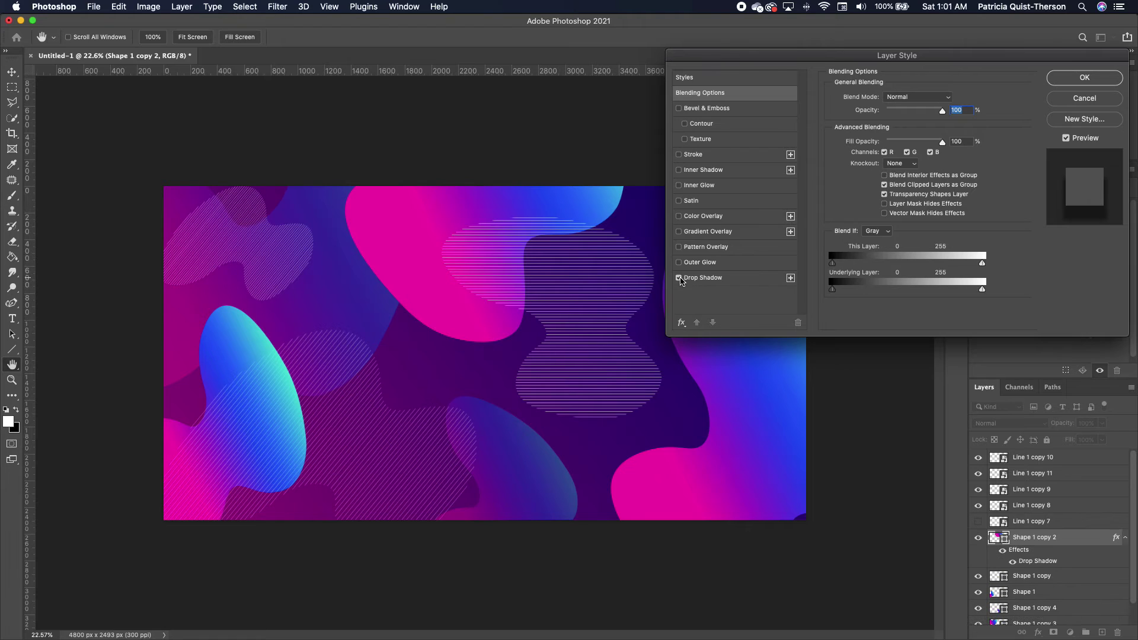
click(761, 282)
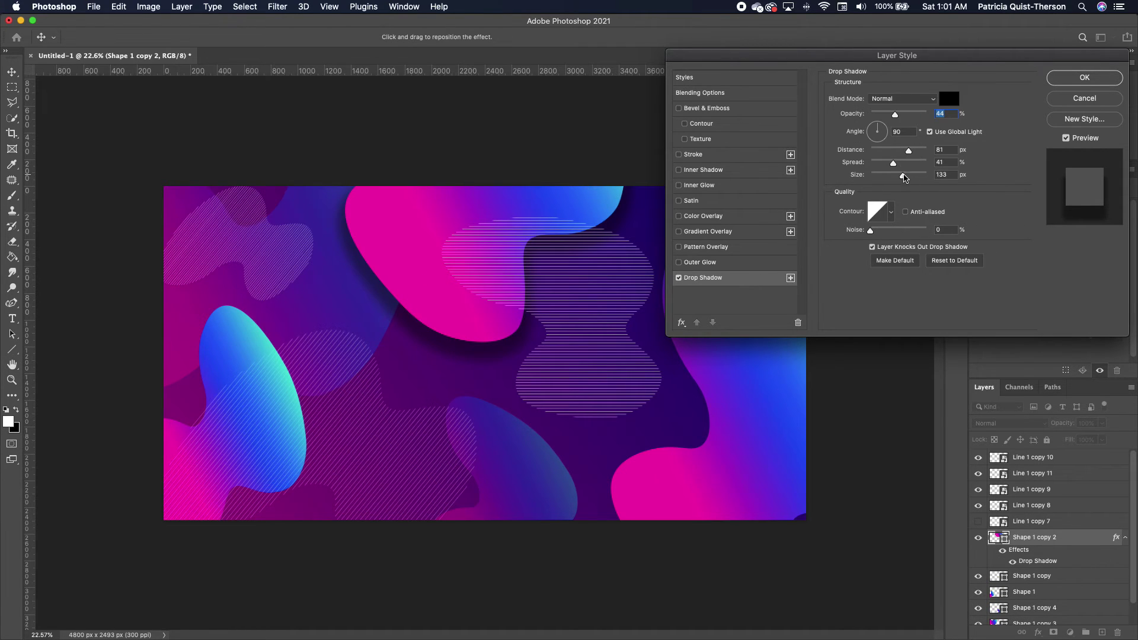
drag(903, 175, 885, 116)
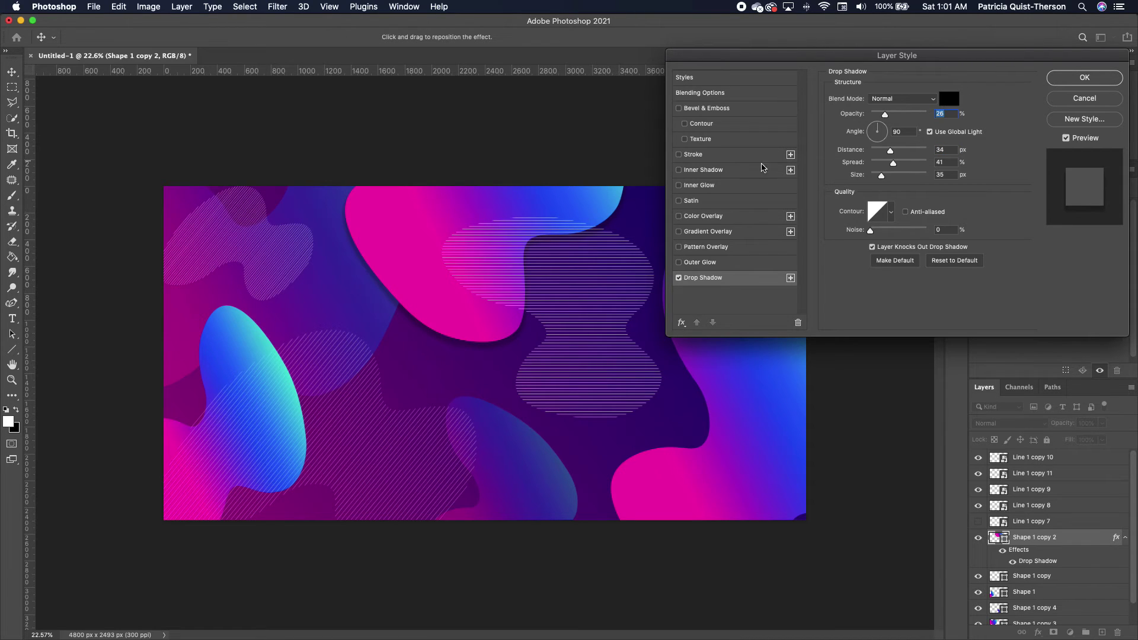
Add a pale inner glow in Screen mode at 49% opacity and 150 px size to the same top-centre blob.
click(679, 185)
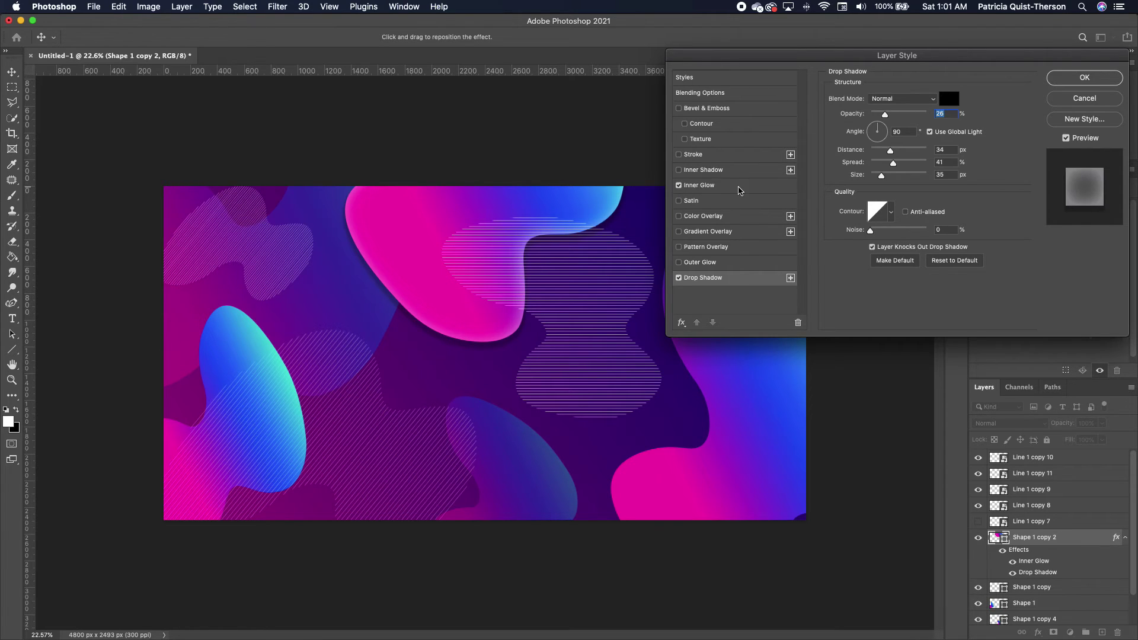
click(699, 187)
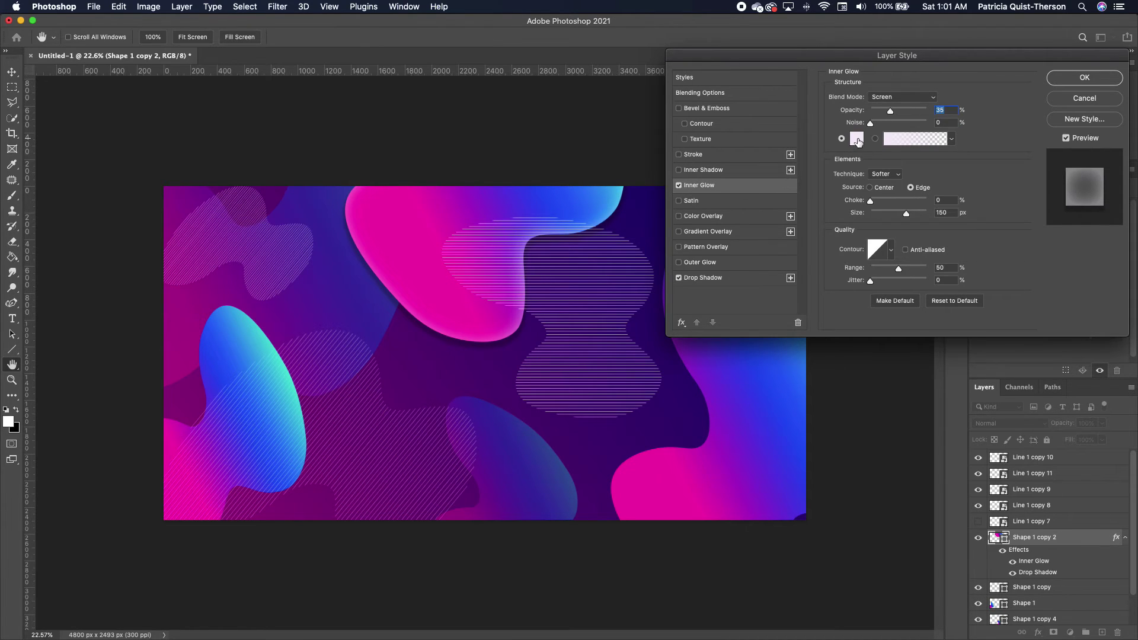
click(856, 139)
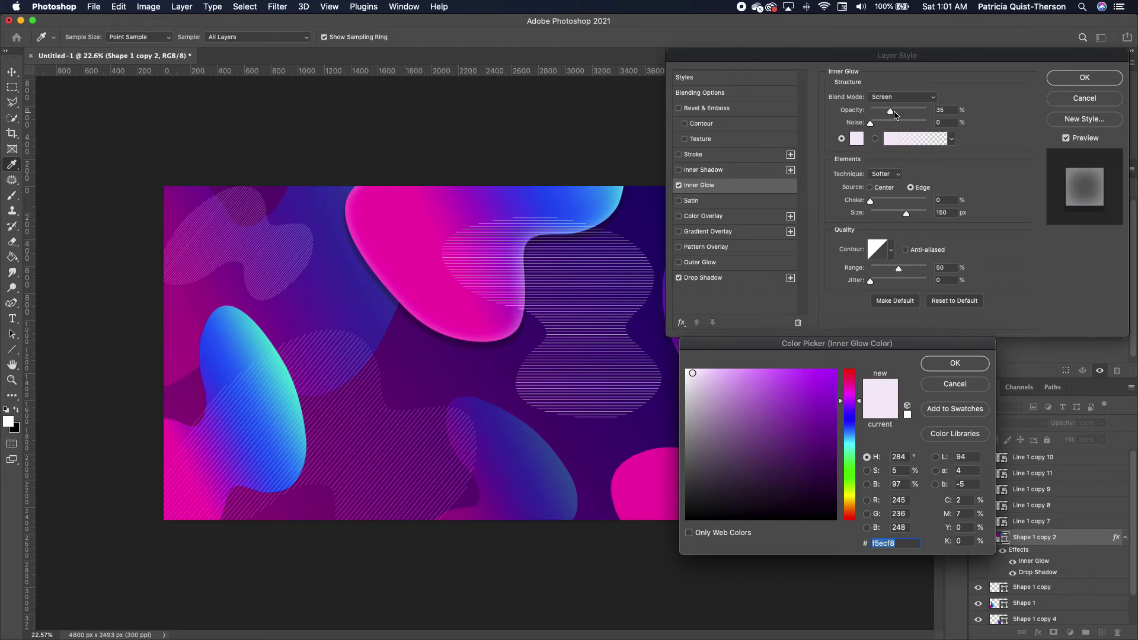
click(952, 367)
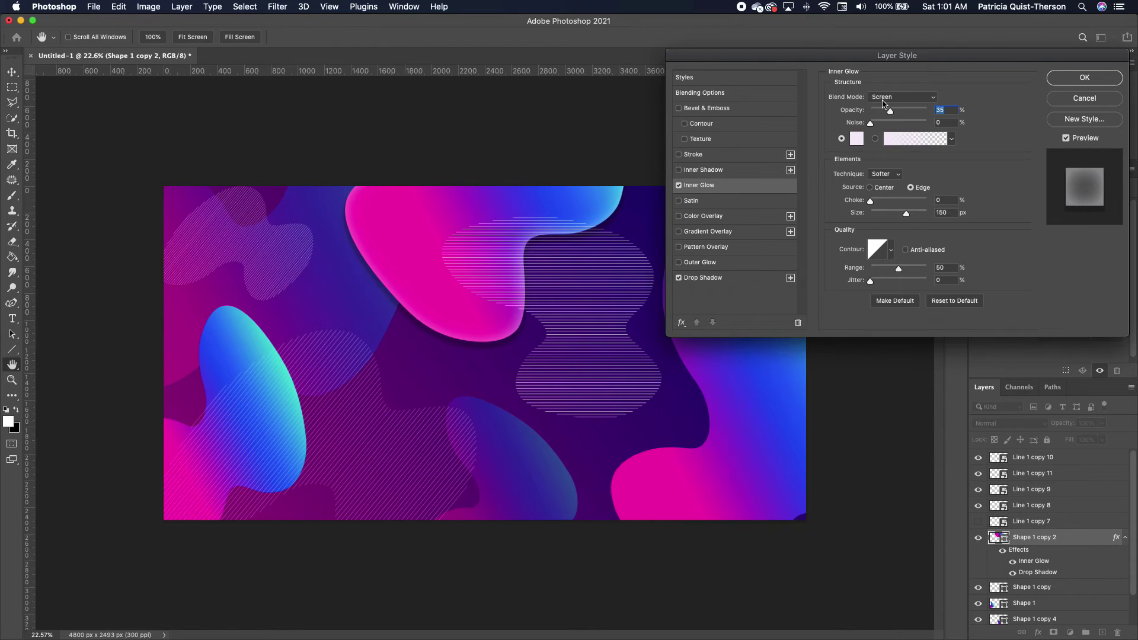
drag(891, 112, 905, 112)
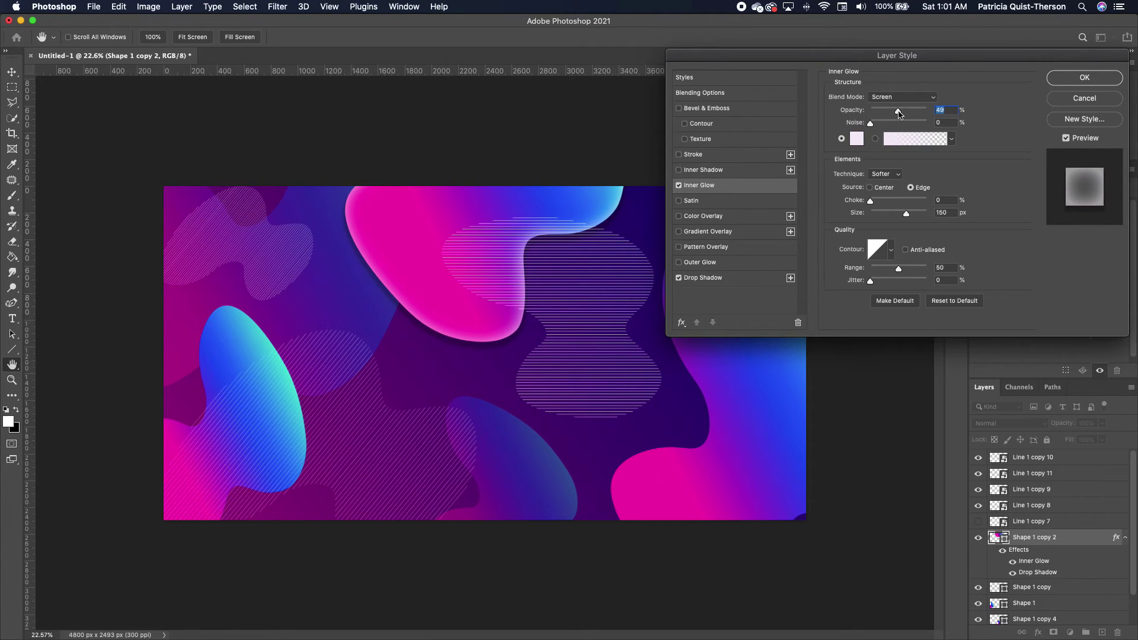
click(1085, 77)
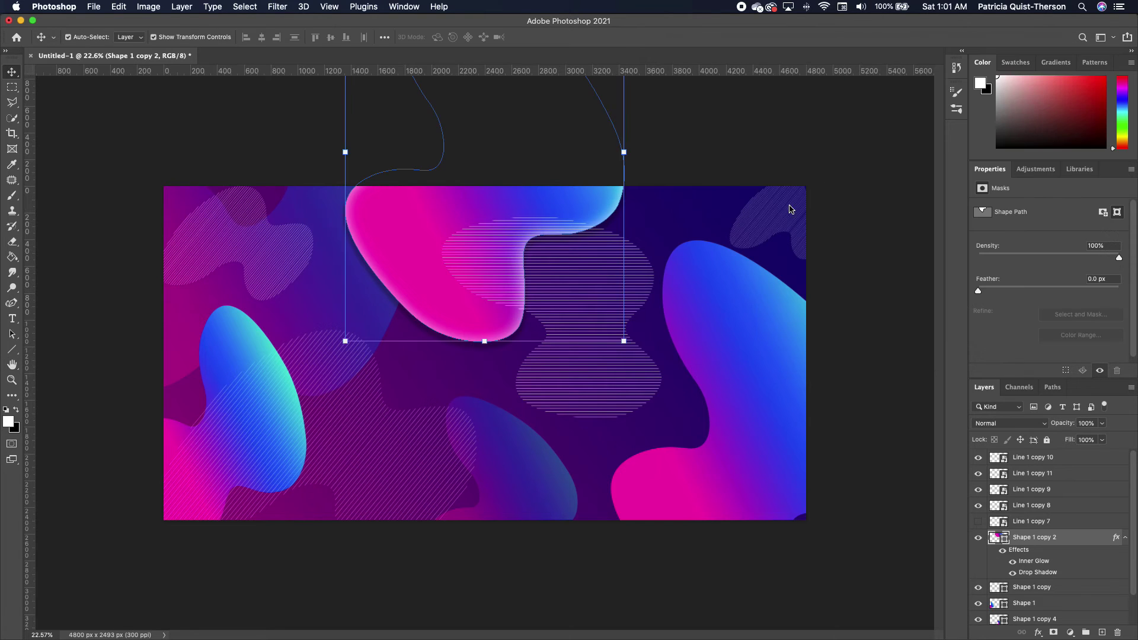
click(705, 141)
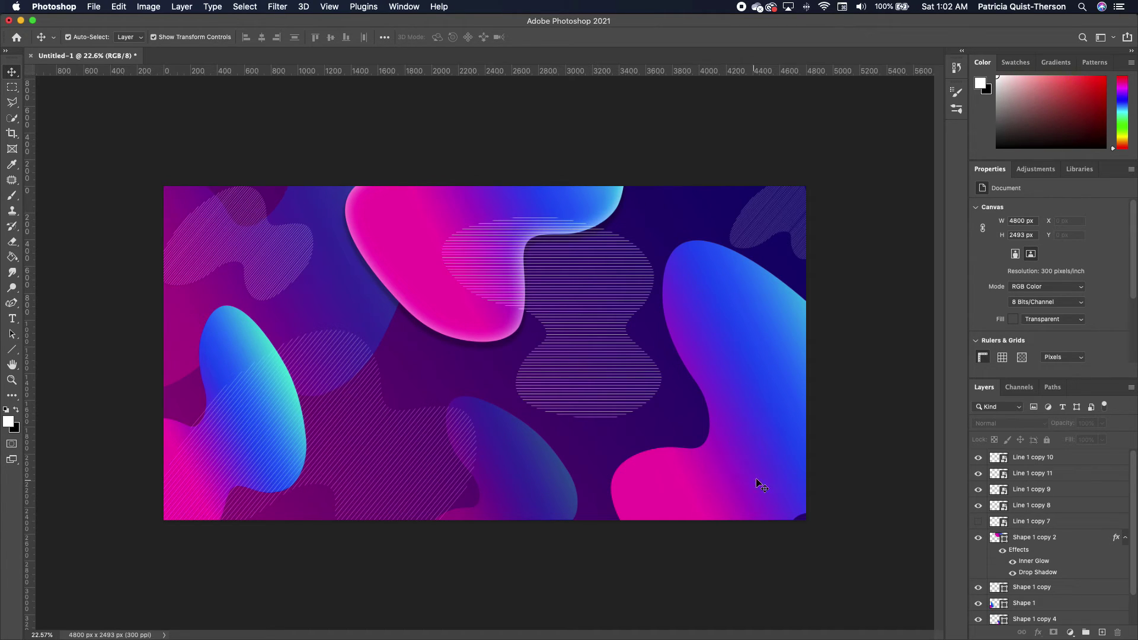
Copy the top-centre blob's layer style and paste it onto the pink-to-turquoise blob in the canvas's lower-left corner.
click(605, 193)
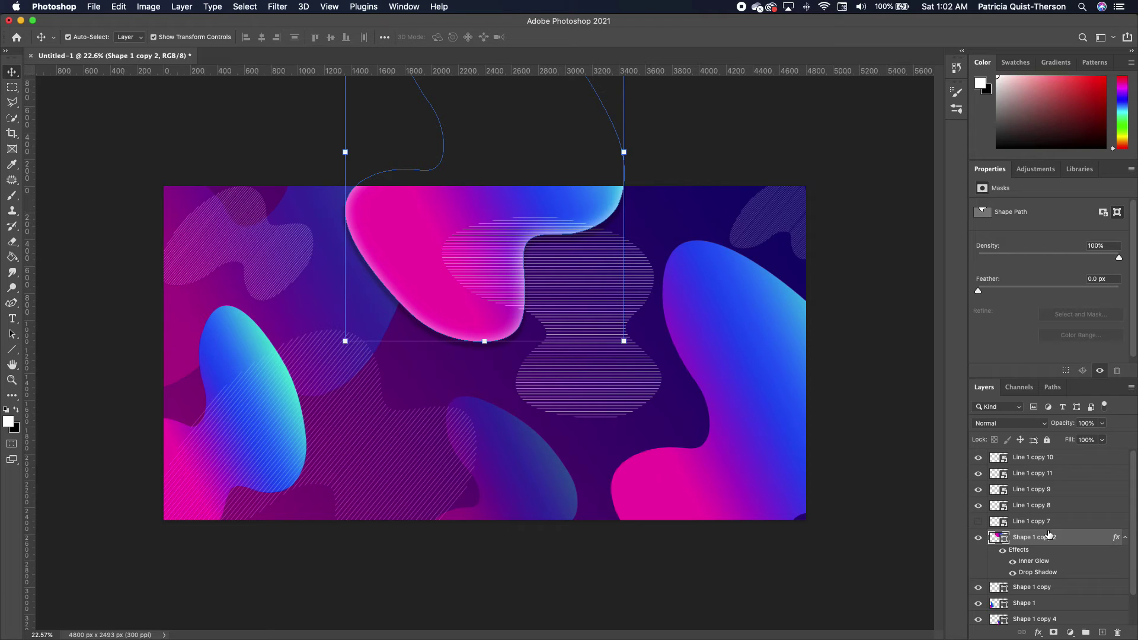
right_click(1072, 540)
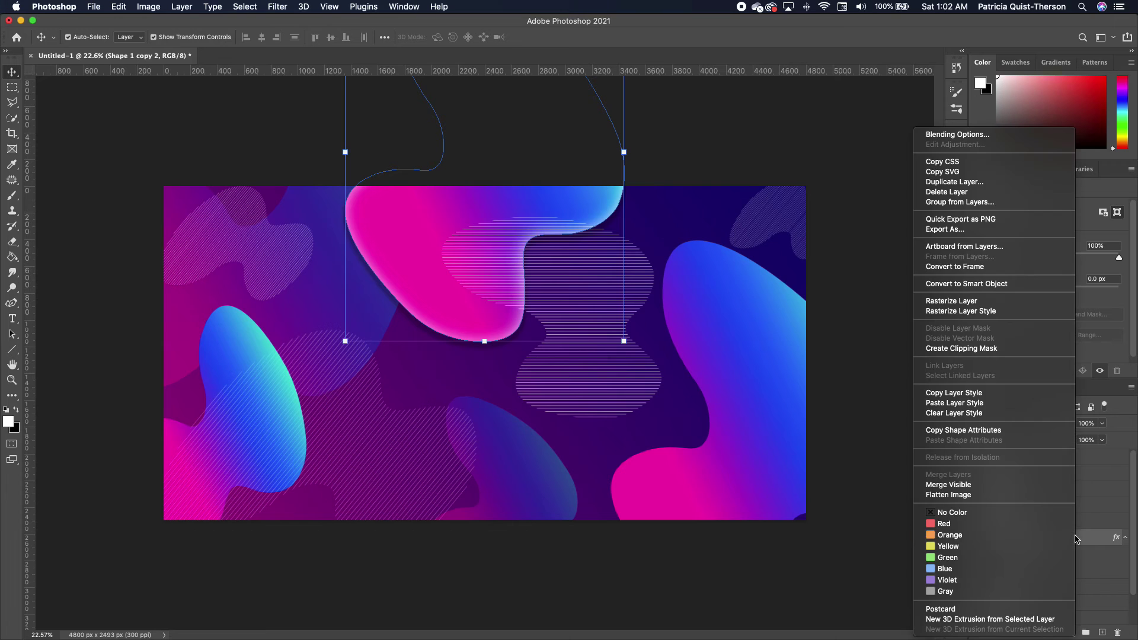
click(961, 396)
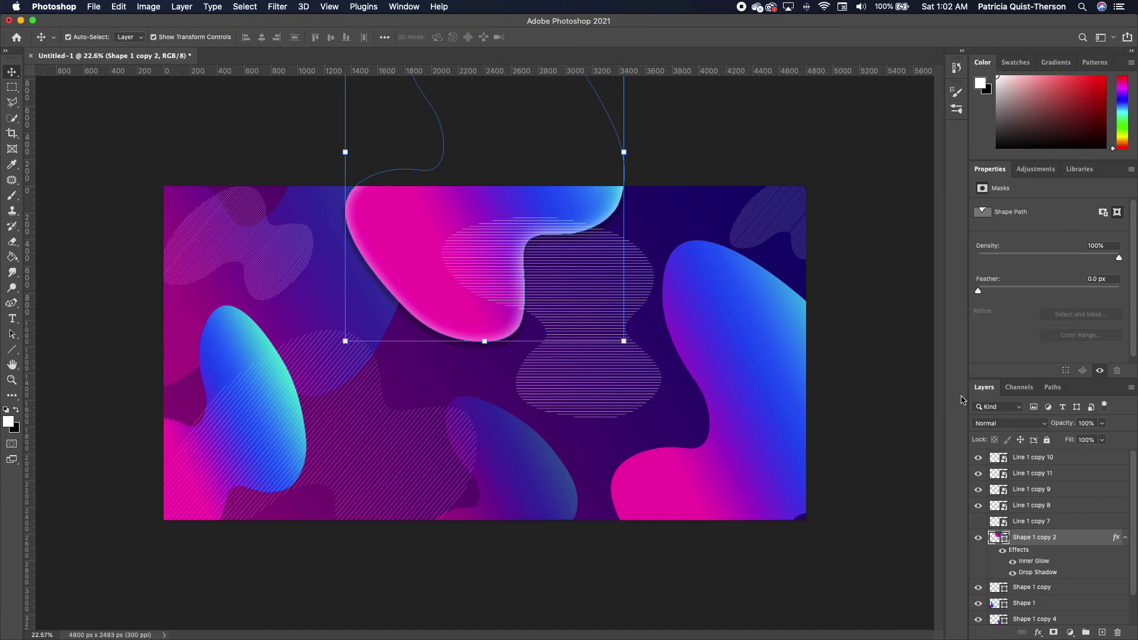
click(1039, 604)
right_click(1040, 604)
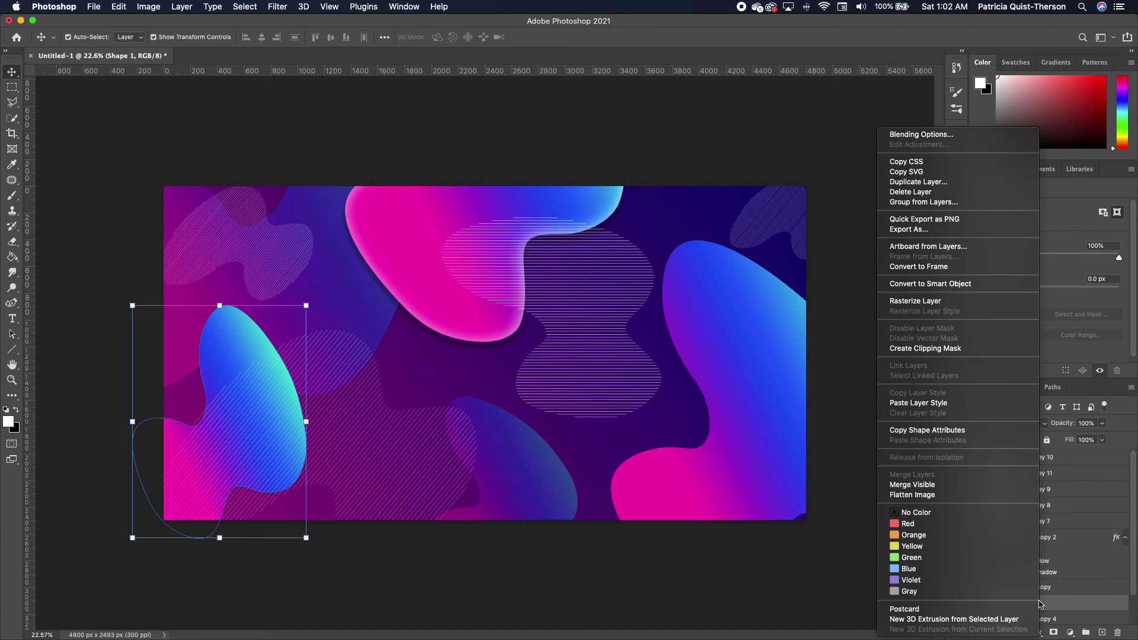
click(946, 409)
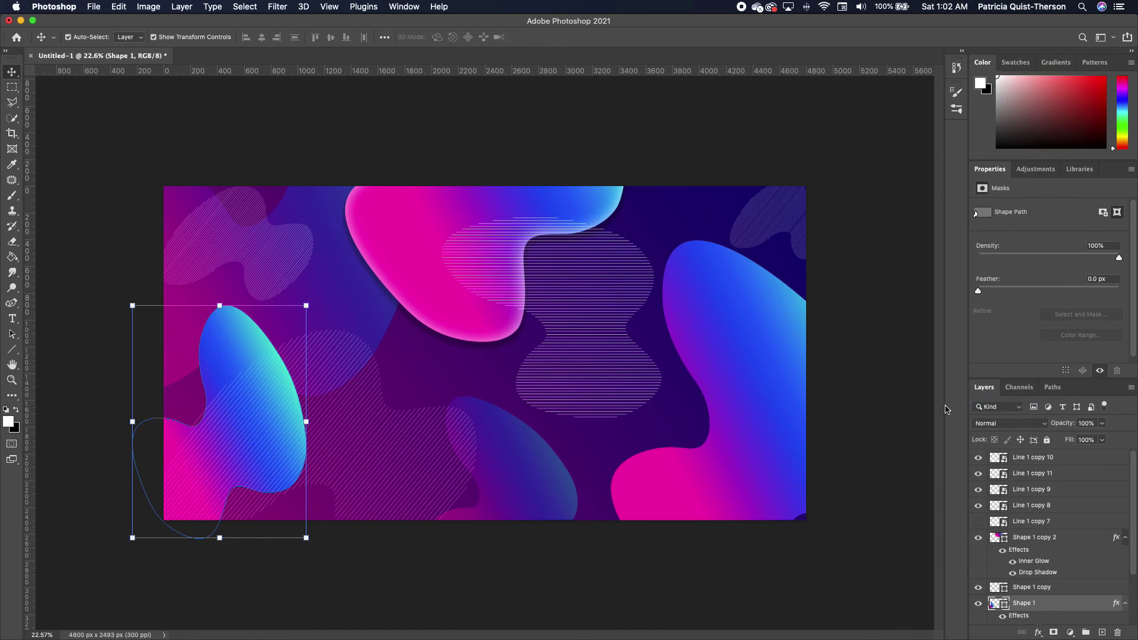
click(332, 566)
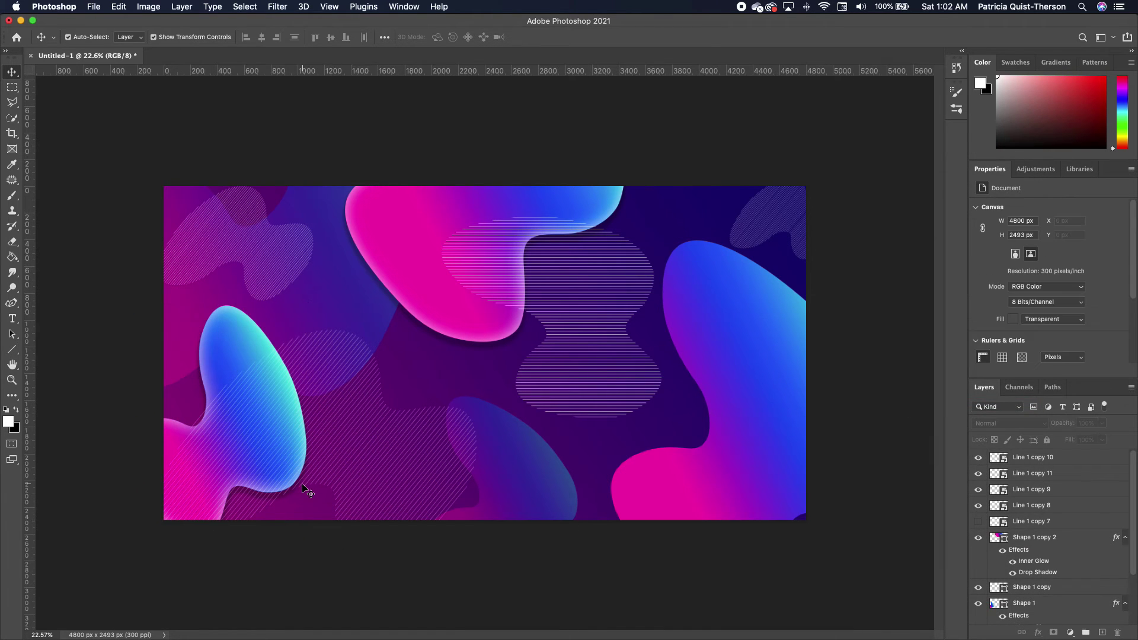
Try the copied layer style on the faded blob in the canvas's upper-left corner and undo it.
click(346, 320)
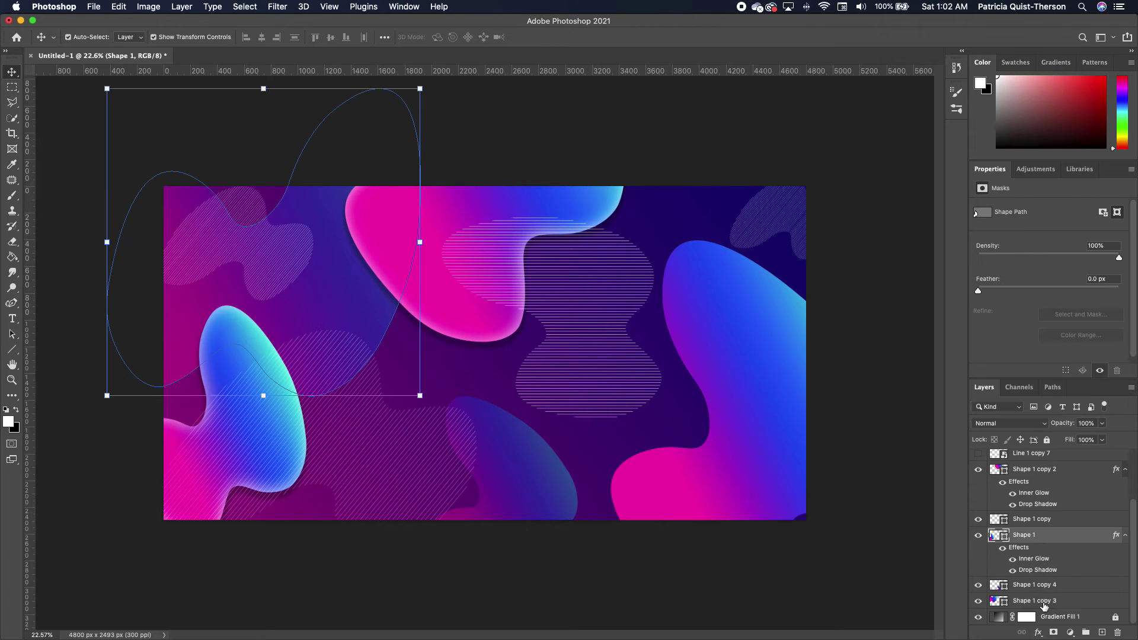
right_click(1046, 602)
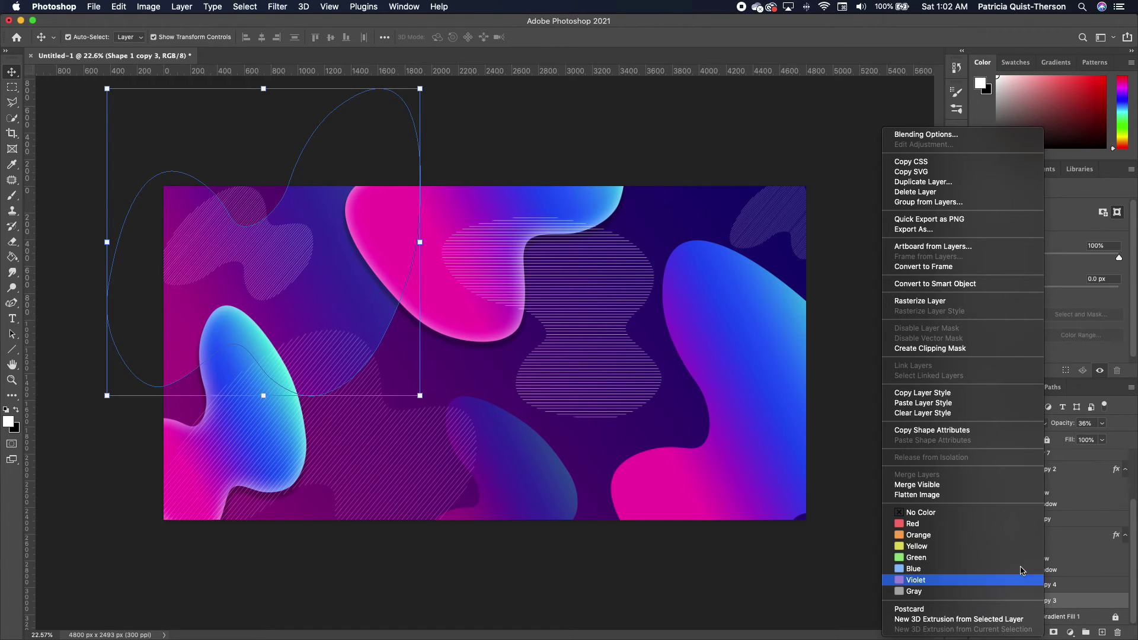
click(913, 403)
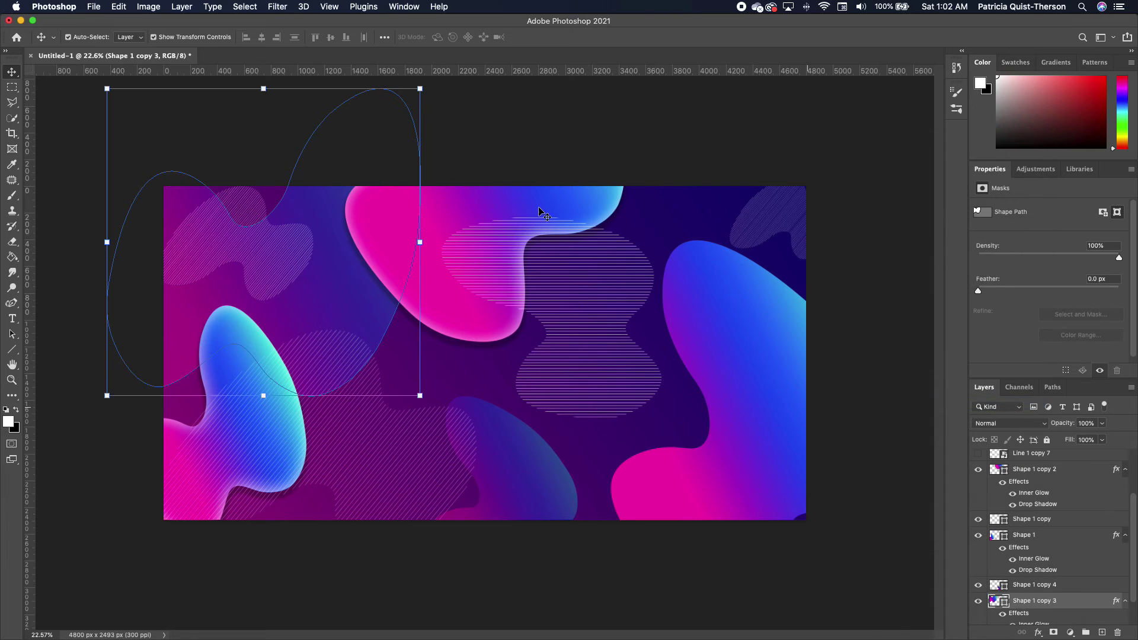
click(590, 121)
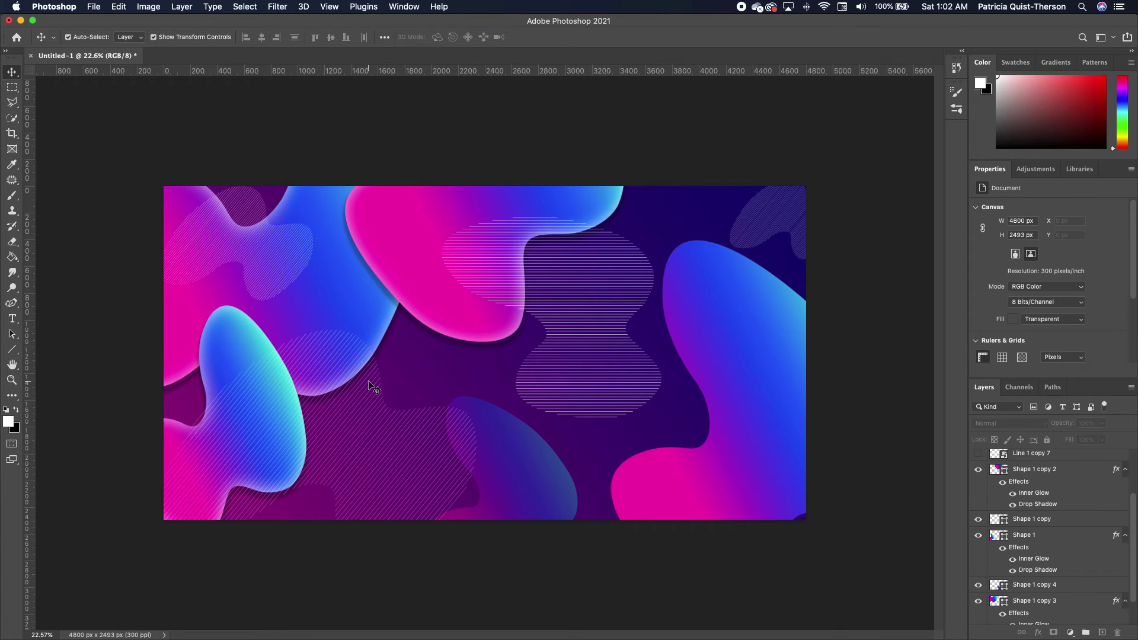
key(super+z)
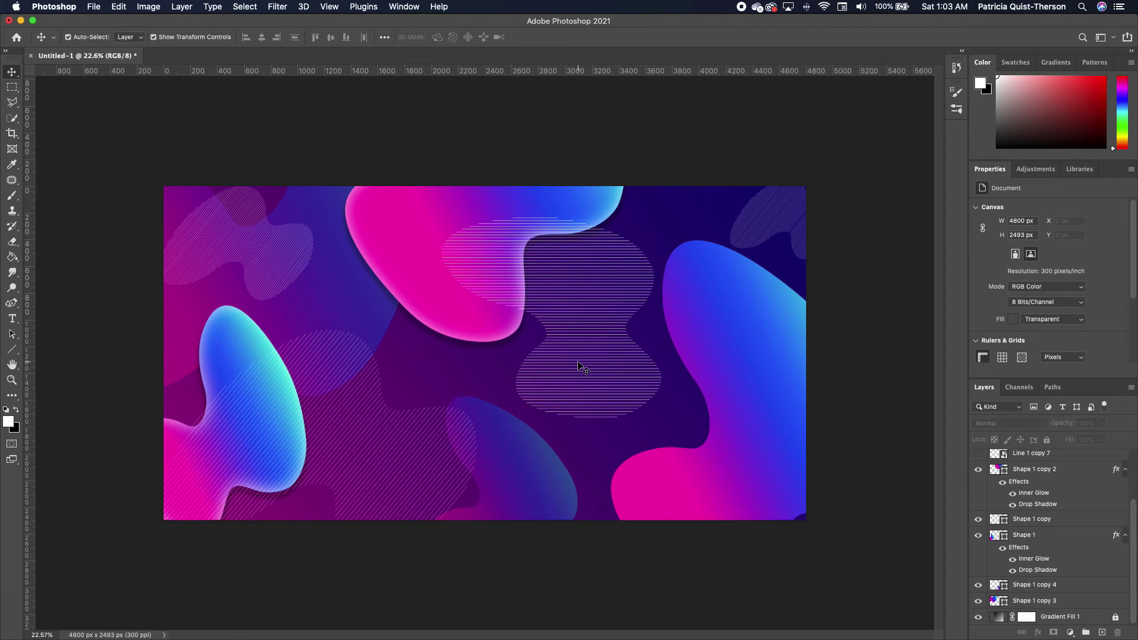
Draw an unfilled, white-outlined rectangle about 3041 × 1670 px across the middle of the canvas.
click(14, 352)
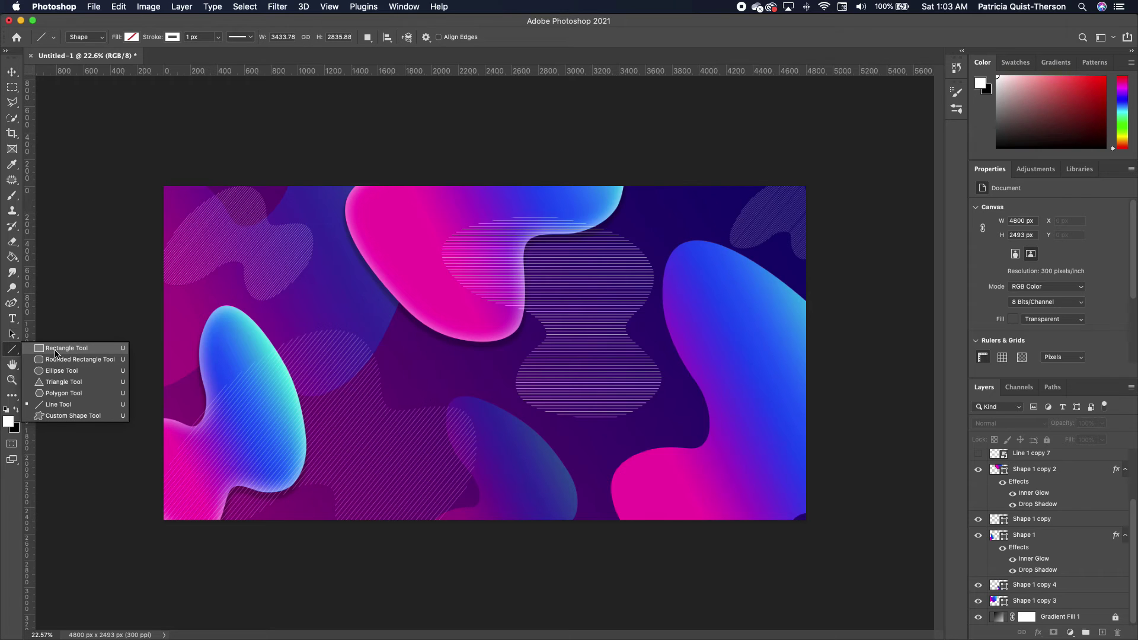
click(67, 349)
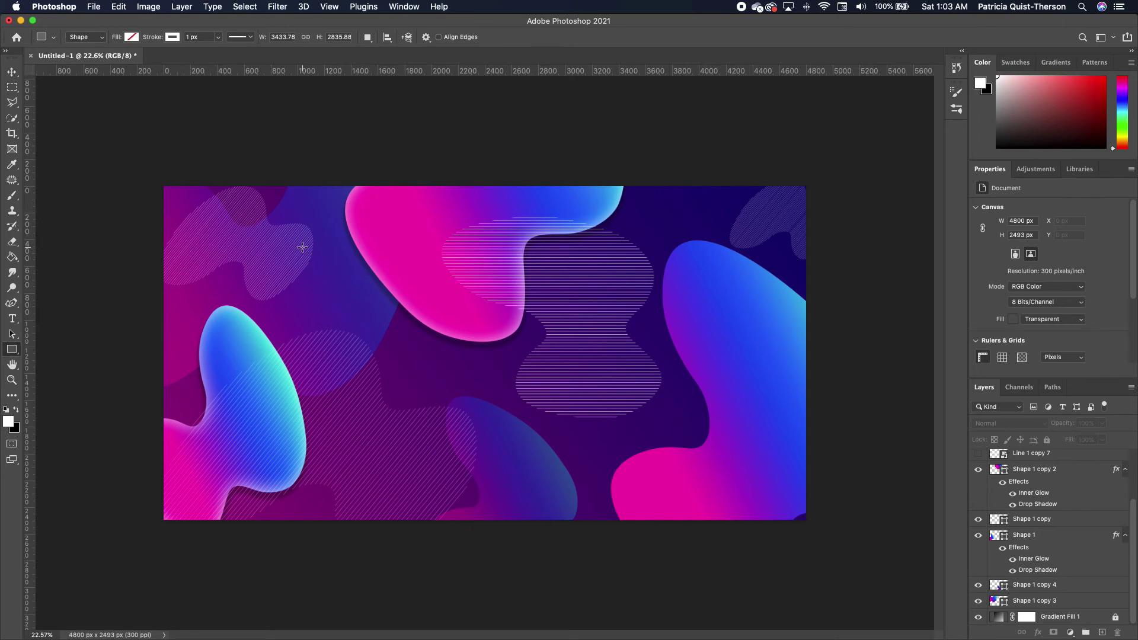
drag(298, 245, 704, 468)
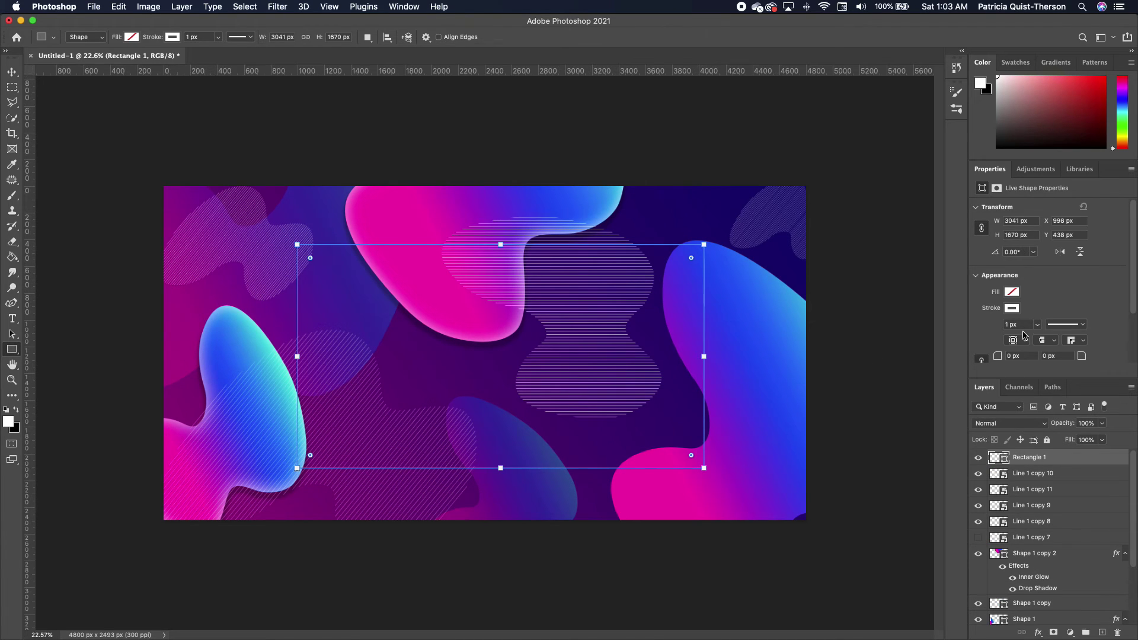
Set the rectangle's stroke width to 15 px after trying 10 px.
drag(1020, 325, 1004, 329)
text(10)
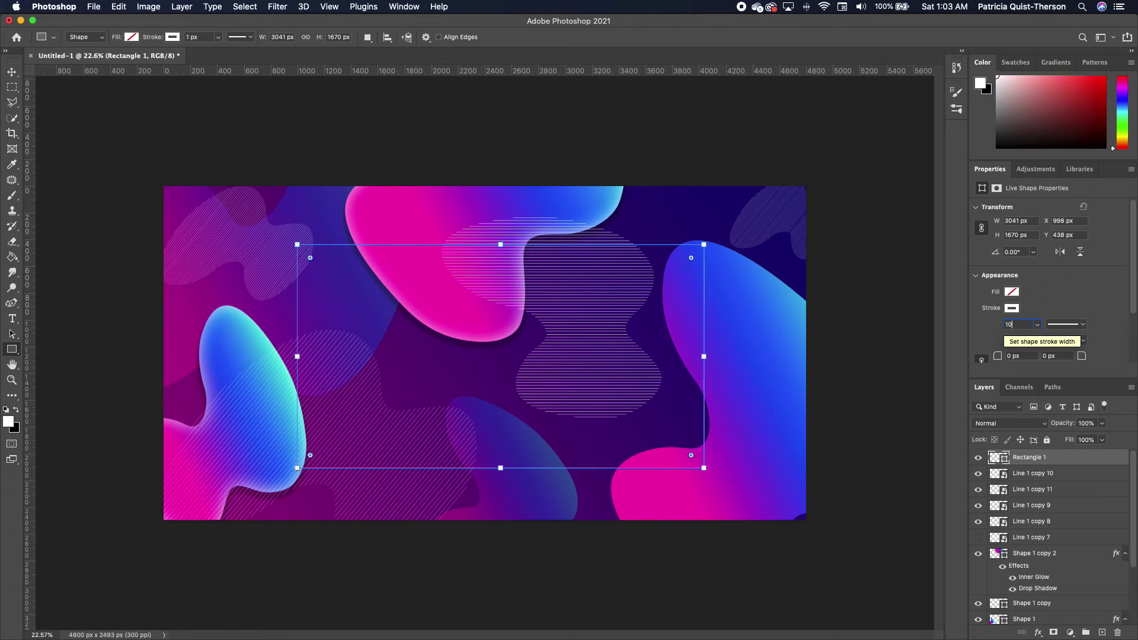
key(Return)
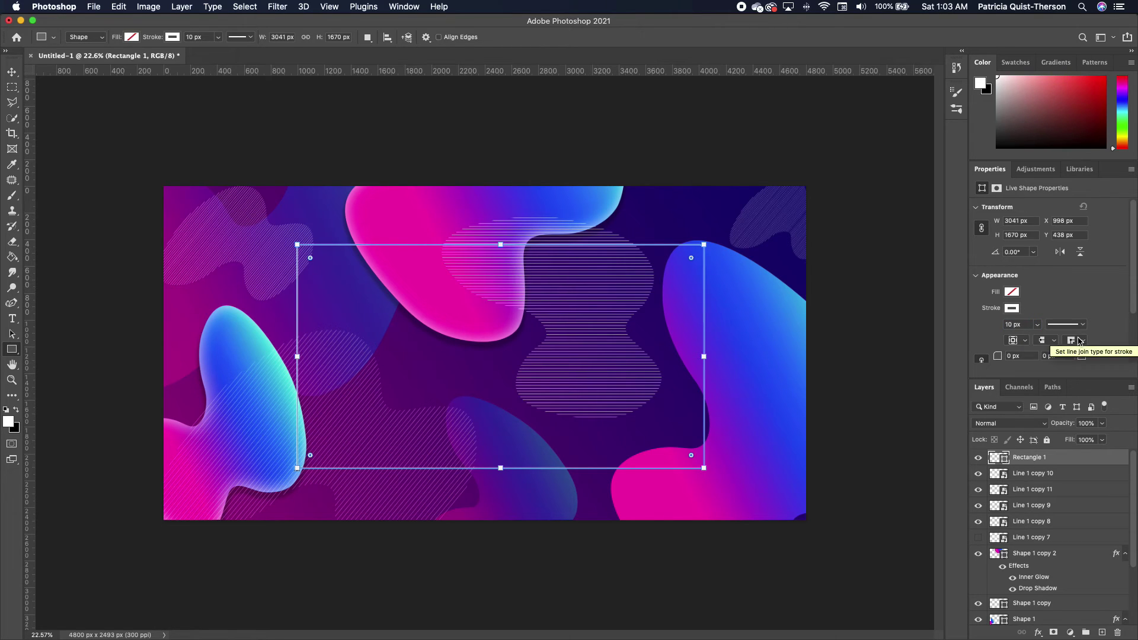
click(1008, 325)
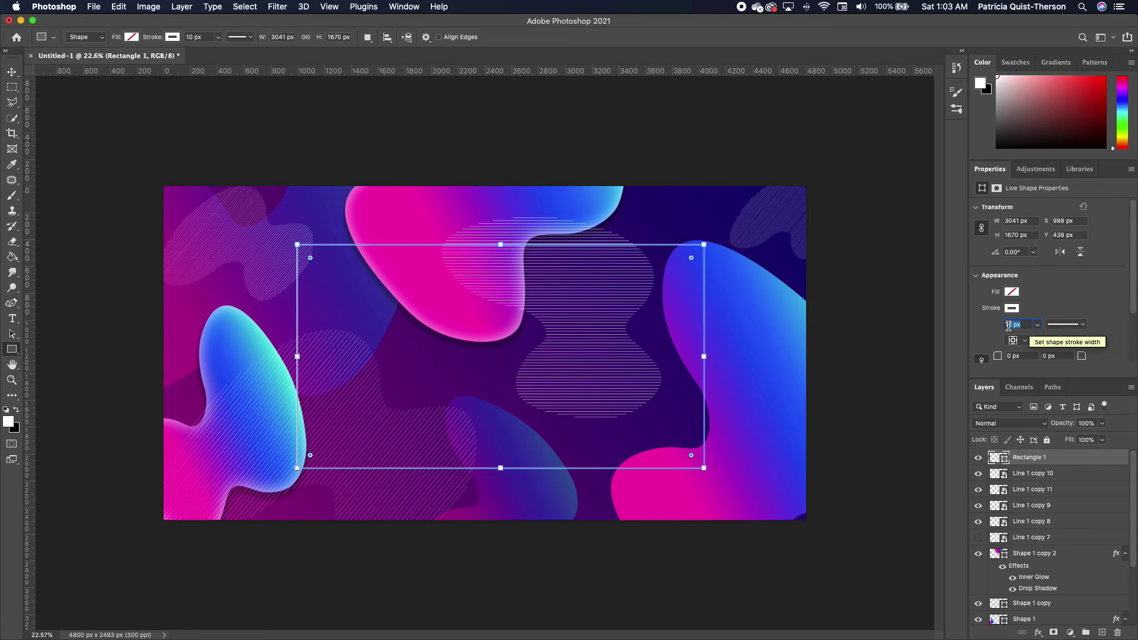
text(15)
key(Return)
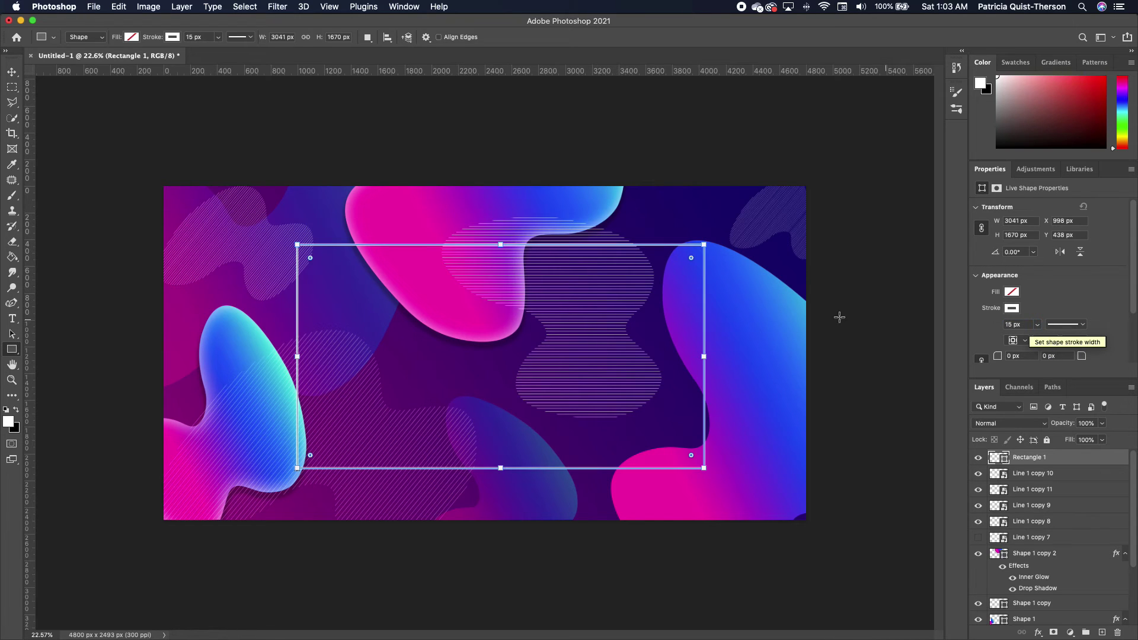
Enlarge the rectangle to about 3546 × 1943 px and shift it horizontally to about X 606 px.
drag(294, 241, 236, 218)
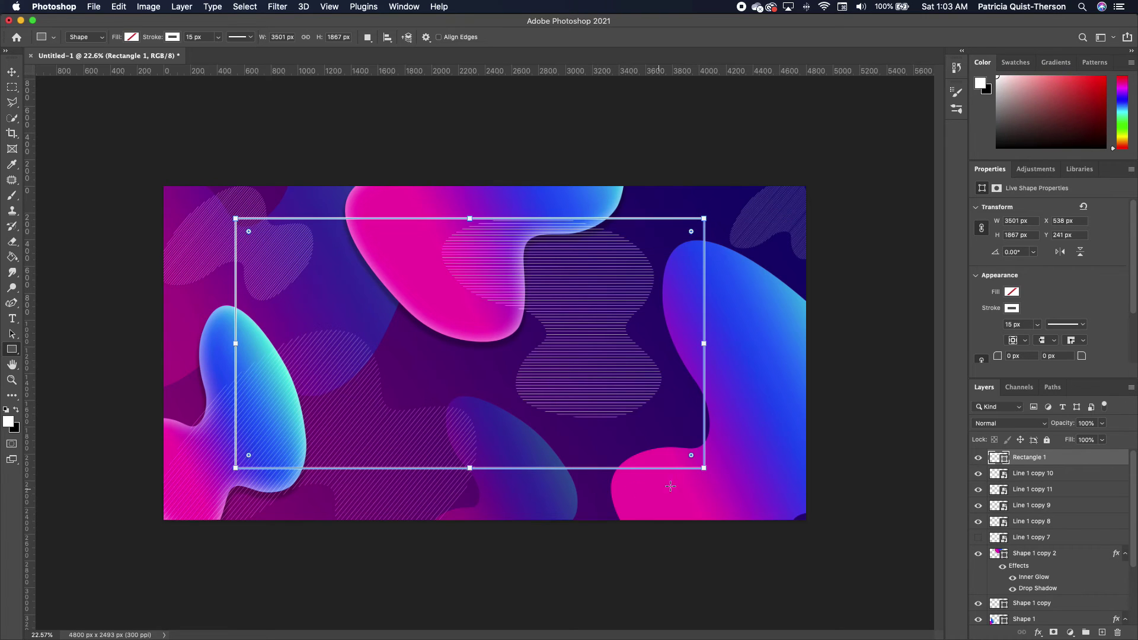
drag(702, 470, 709, 478)
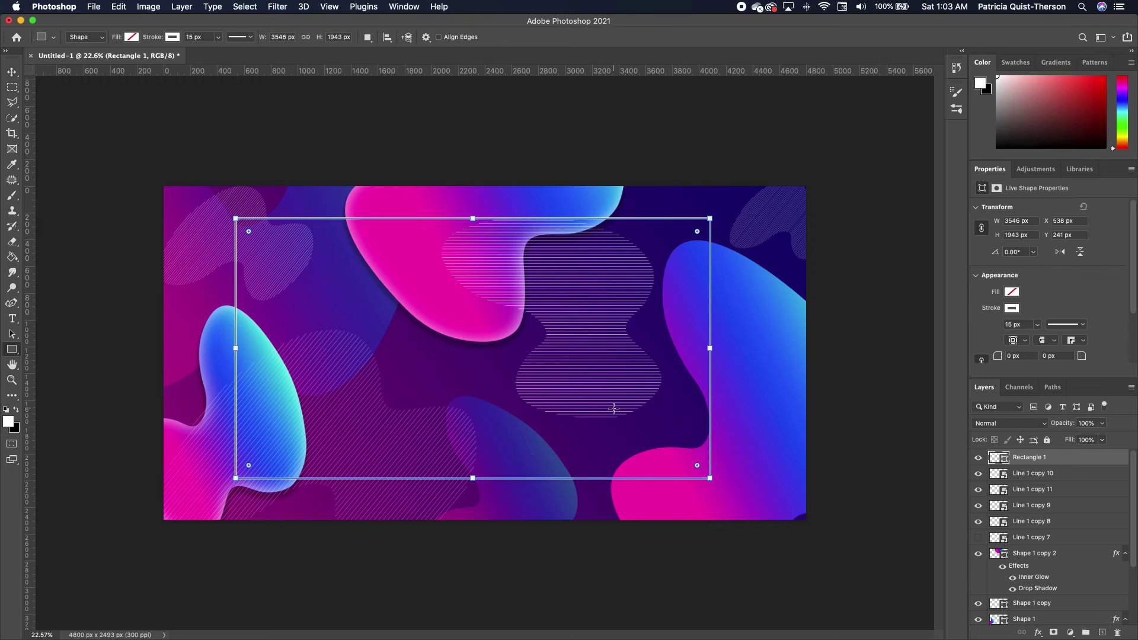
key(v)
click(132, 123)
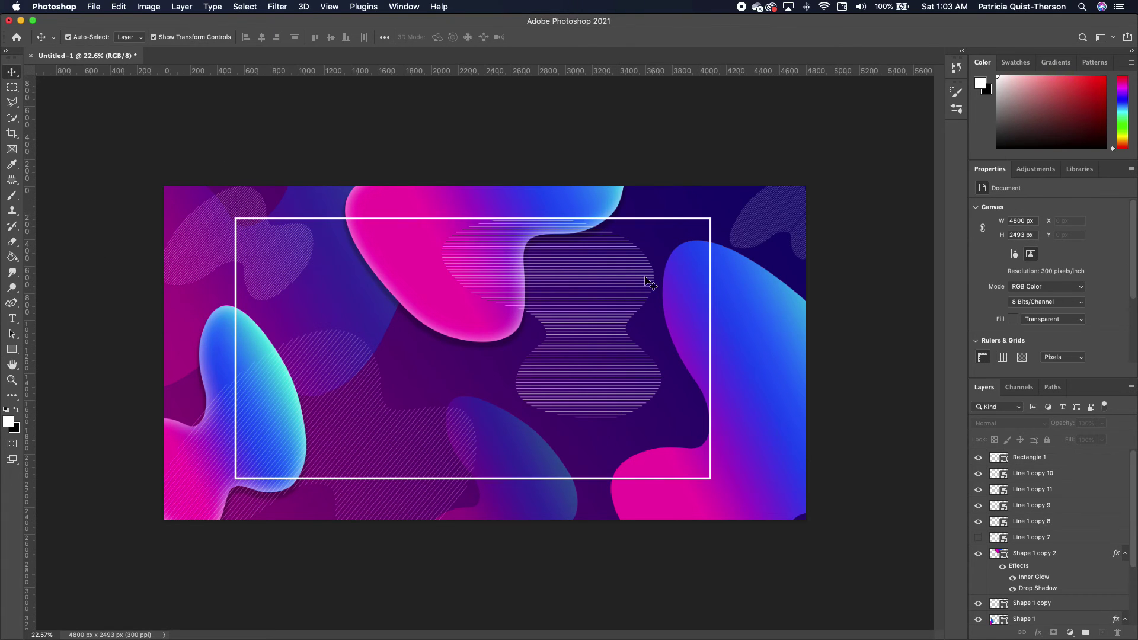
click(712, 297)
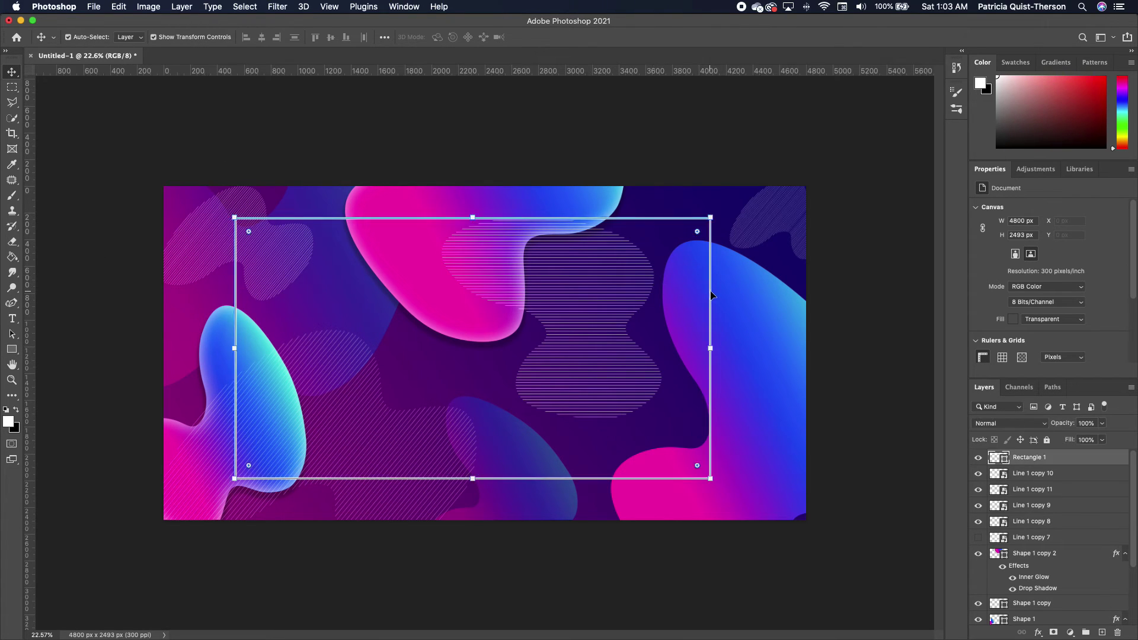
drag(711, 297, 721, 297)
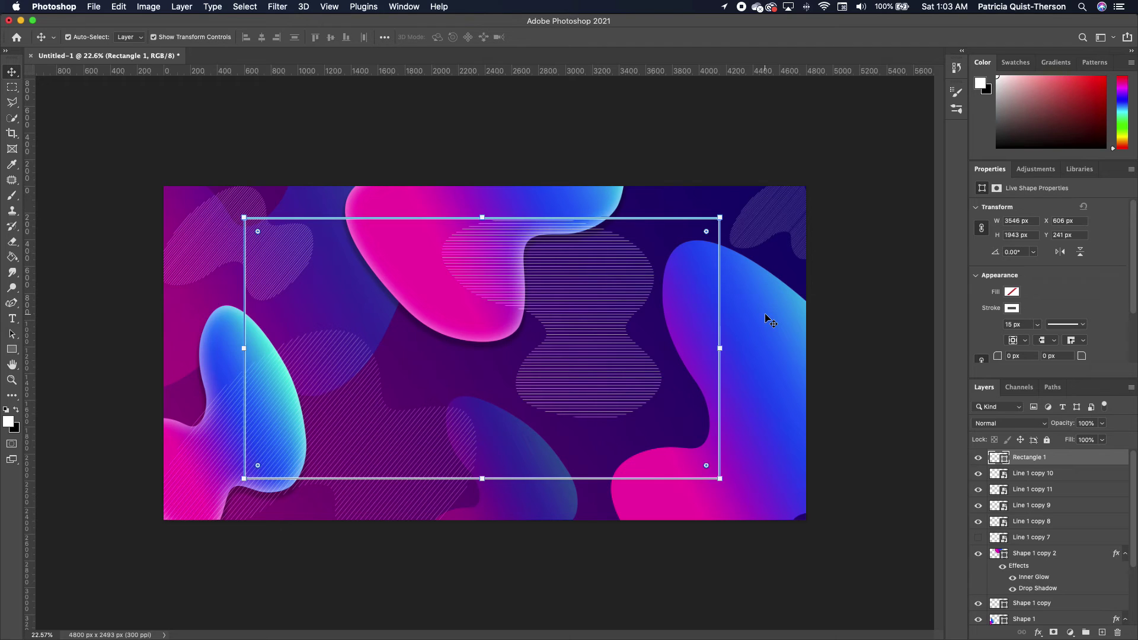
Draw an unfilled, white-outlined triangle about 89 × 77 px outside the frame's upper-left corner, with a 5 px stroke.
click(13, 351)
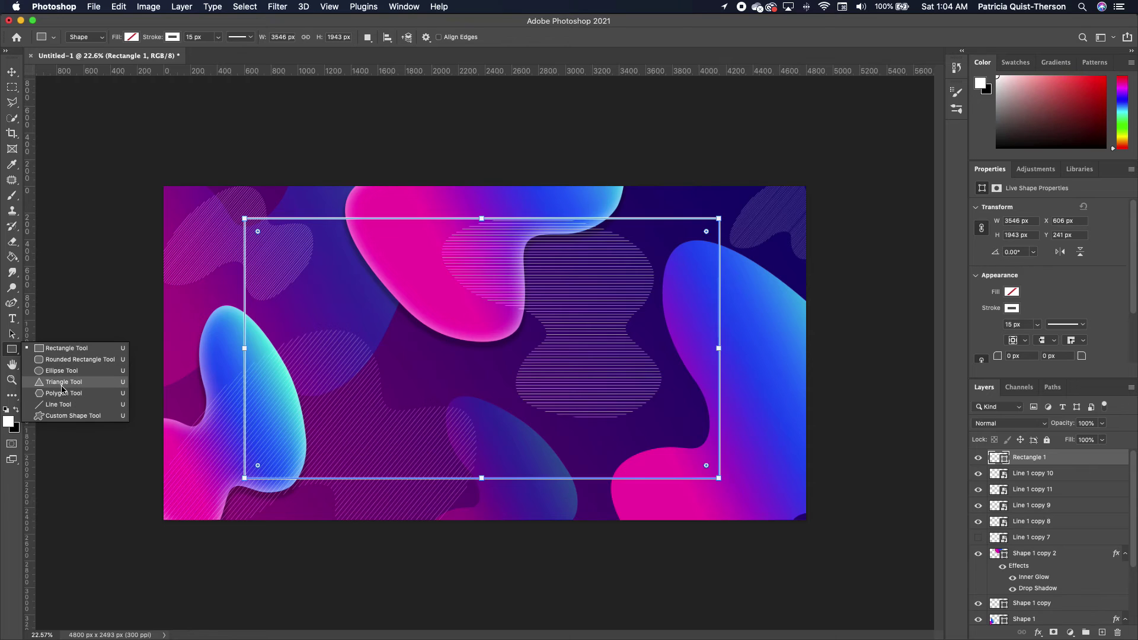
click(63, 382)
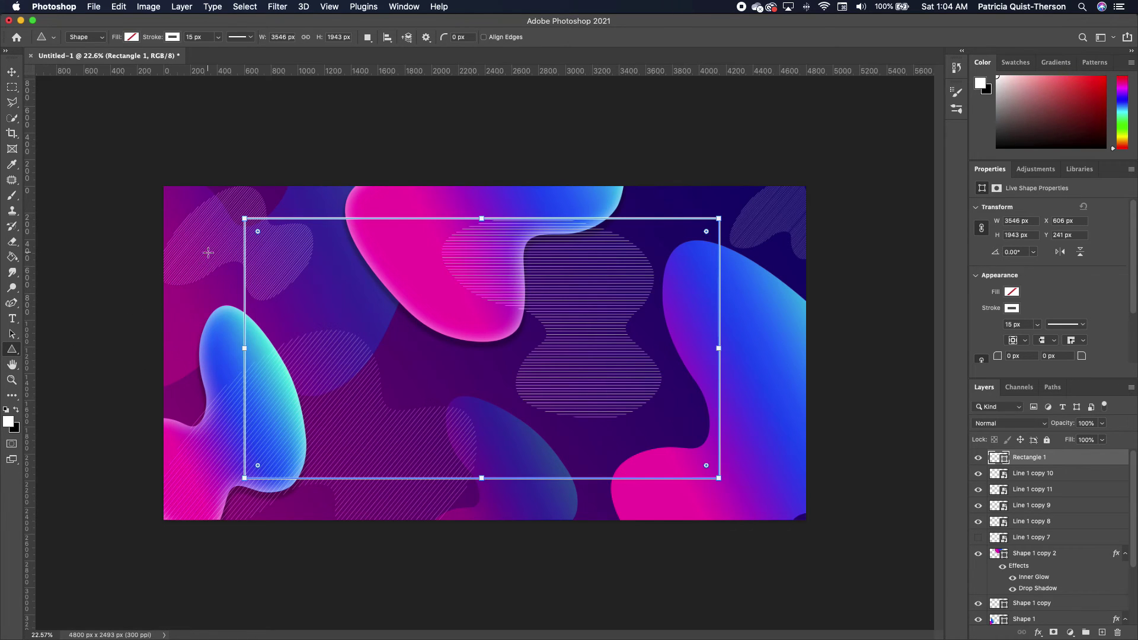
drag(205, 255, 217, 272)
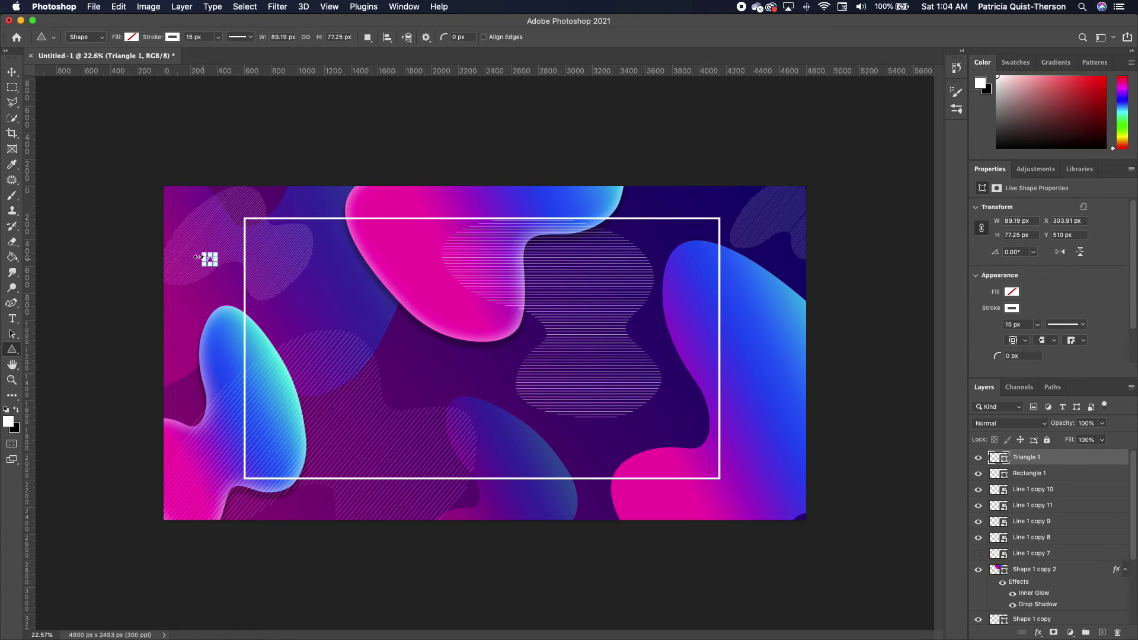
scroll(198, 257, up, 5)
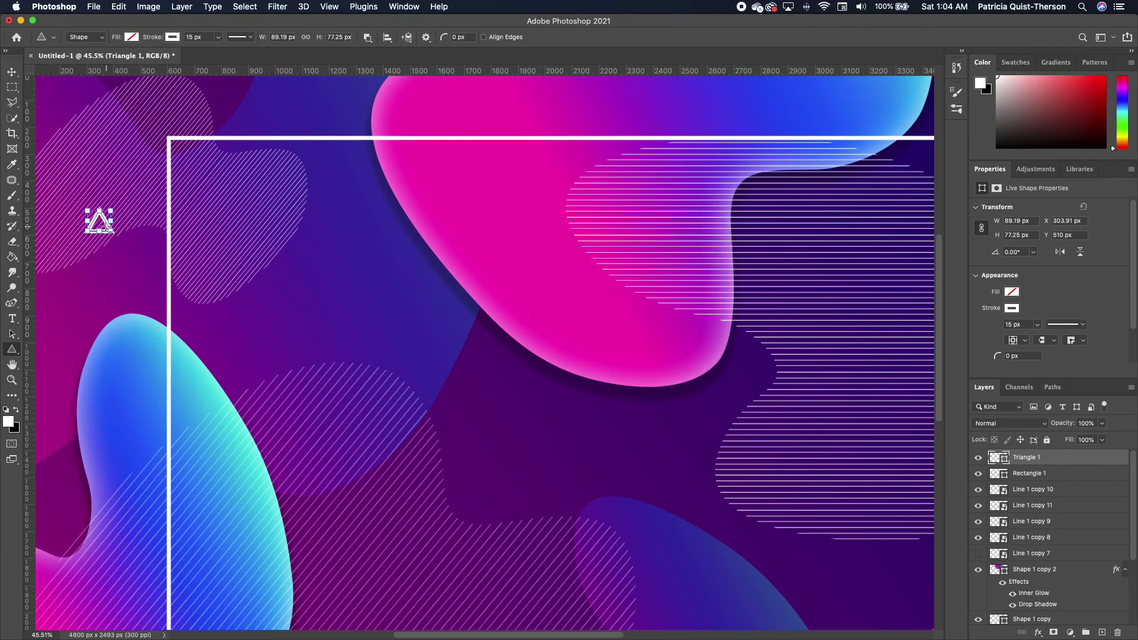
key(v)
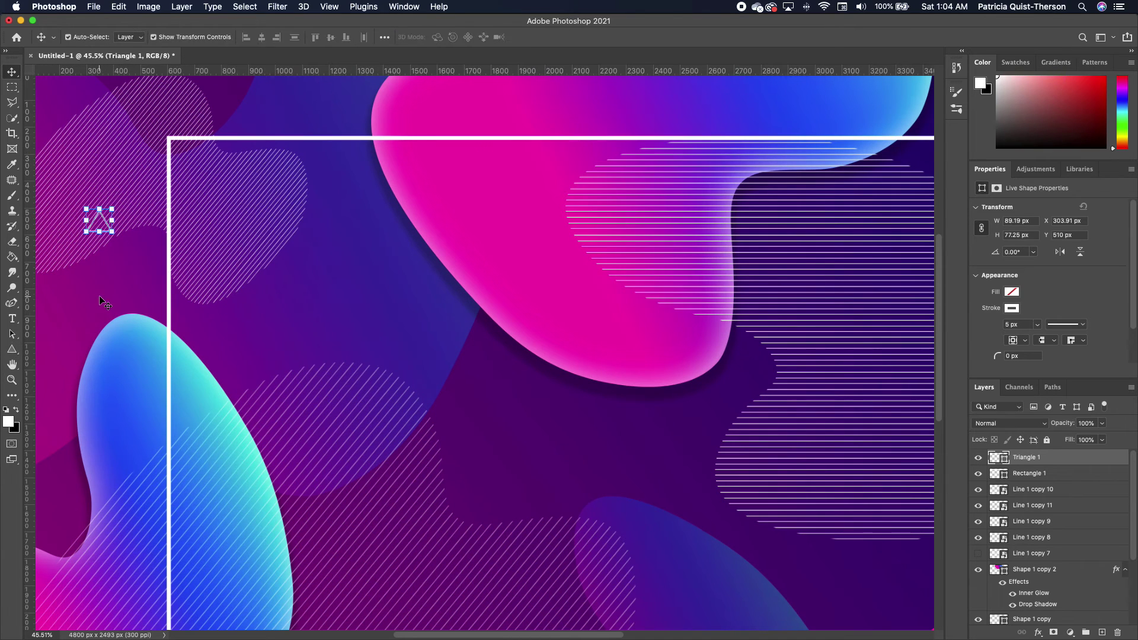
Duplicate the triangle and place the copy directly below the original at about Y 658 px.
click(102, 256)
click(109, 224)
drag(96, 252, 96, 261)
key(Down)
key(Down)
key(Down)
key(Down)
key(Down)
key(Down)
key(Down)
key(Down)
key(Down)
key(Down)
key(Down)
key(Down)
key(Down)
key(Down)
key(Down)
key(Down)
key(Down)
key(Down)
key(Down)
key(Down)
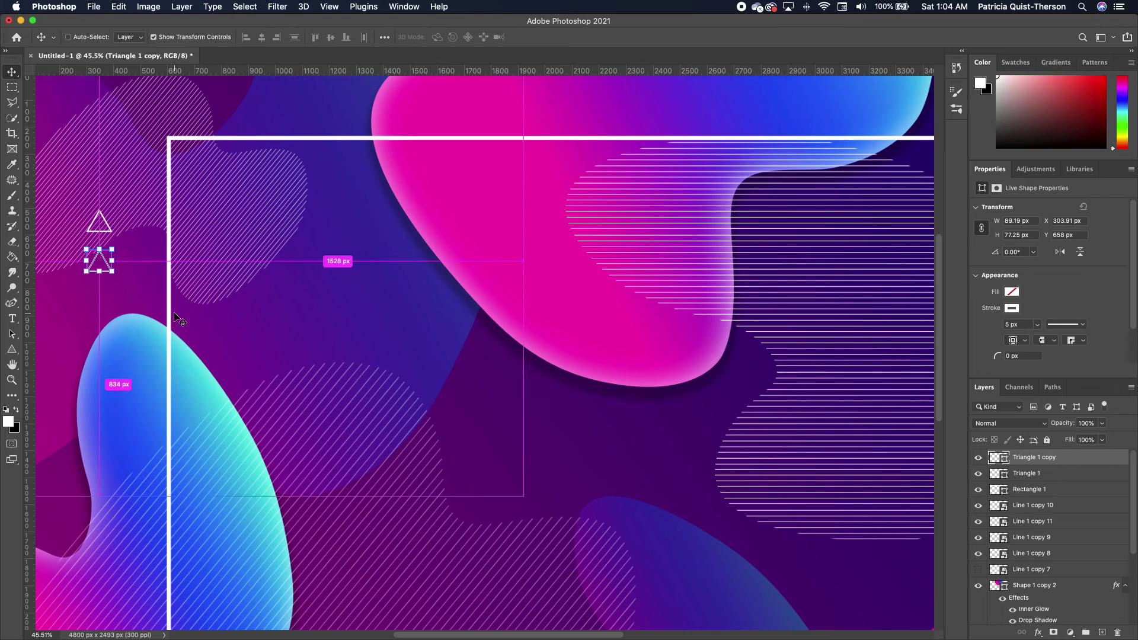
Add a third triangle to the column by duplicating the lower one and nudging it down to about Y 816 px.
key(alt+Down)
key(Down)
key(Down)
key(Down)
key(Down)
key(Down)
key(Down)
key(Down)
key(Down)
key(Down)
key(Down)
key(Down)
key(Down)
key(Down)
key(Down)
key(Down)
key(Down)
key(Down)
key(Down)
key(Down)
key(Down)
key(Down)
key(Down)
key(Down)
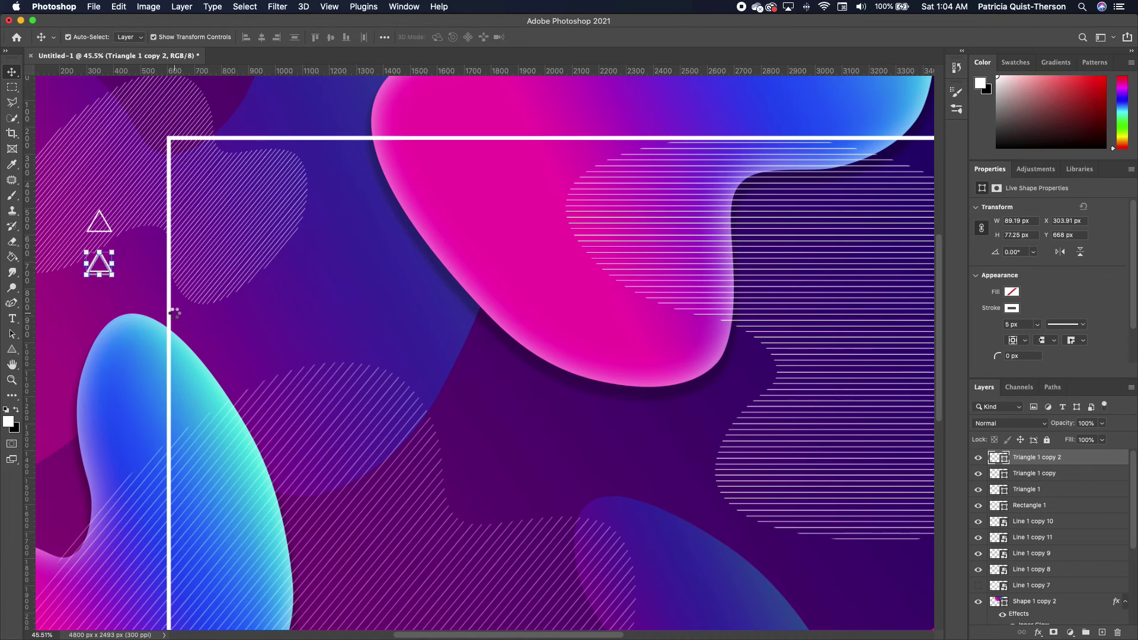
key(Down)
key(Down)
key(Down)
key(Down)
key(Down)
key(Down)
key(Down)
key(Down)
key(Down)
key(Down)
key(Down)
key(Down)
key(Down)
key(Down)
key(Down)
key(Down)
key(Down)
key(Down)
key(Down)
key(Down)
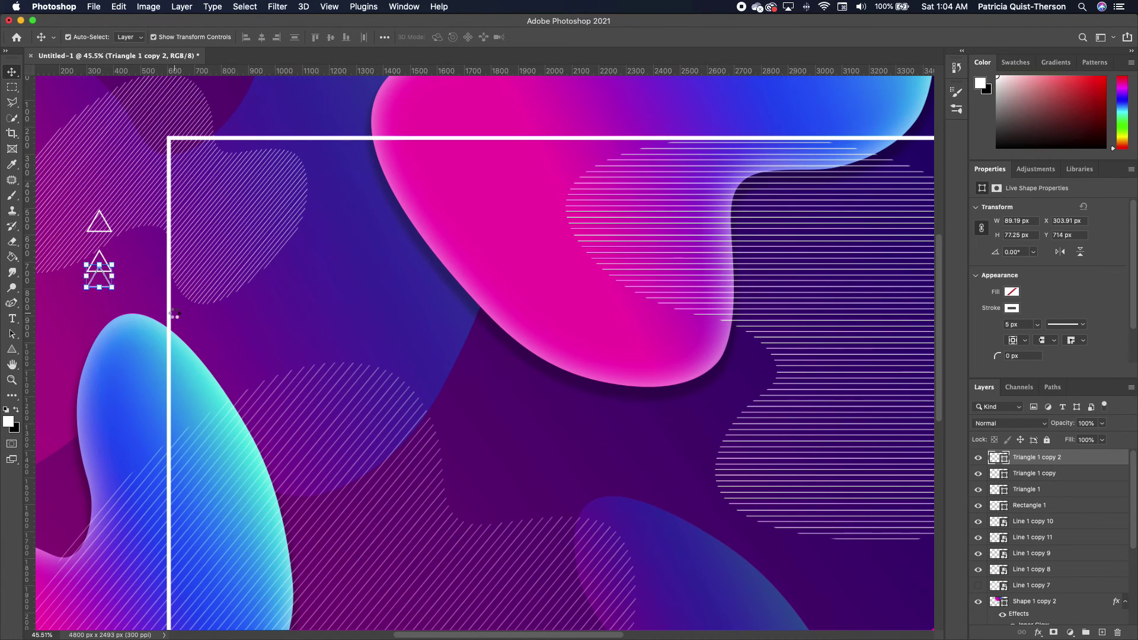
Select the three stacked triangles and scale them down together until each is about 31 px wide.
scroll(180, 371, down, 2)
scroll(180, 370, down, 2)
shift+click(1026, 488)
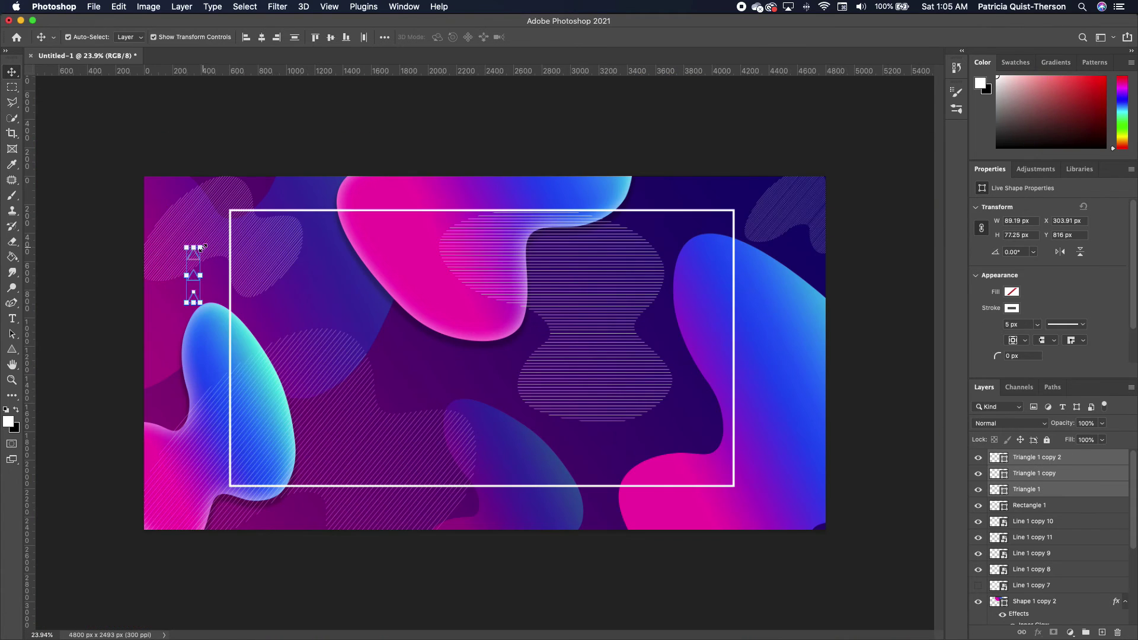
scroll(136, 125, up, 1)
Duplicate the three small triangles and move the copies straight down to extend the column to six triangles.
key(super+j)
key(shift+Down)
key(shift+Down)
key(shift+Down)
key(shift+Down)
key(shift+Down)
key(shift+Down)
key(shift+Down)
key(shift+Down)
key(shift+Down)
key(shift+Down)
key(shift+Down)
key(shift+Down)
key(shift+Down)
key(shift+Down)
key(shift+Down)
key(shift+Down)
key(shift+Down)
key(shift+Down)
key(shift+Down)
key(shift+Down)
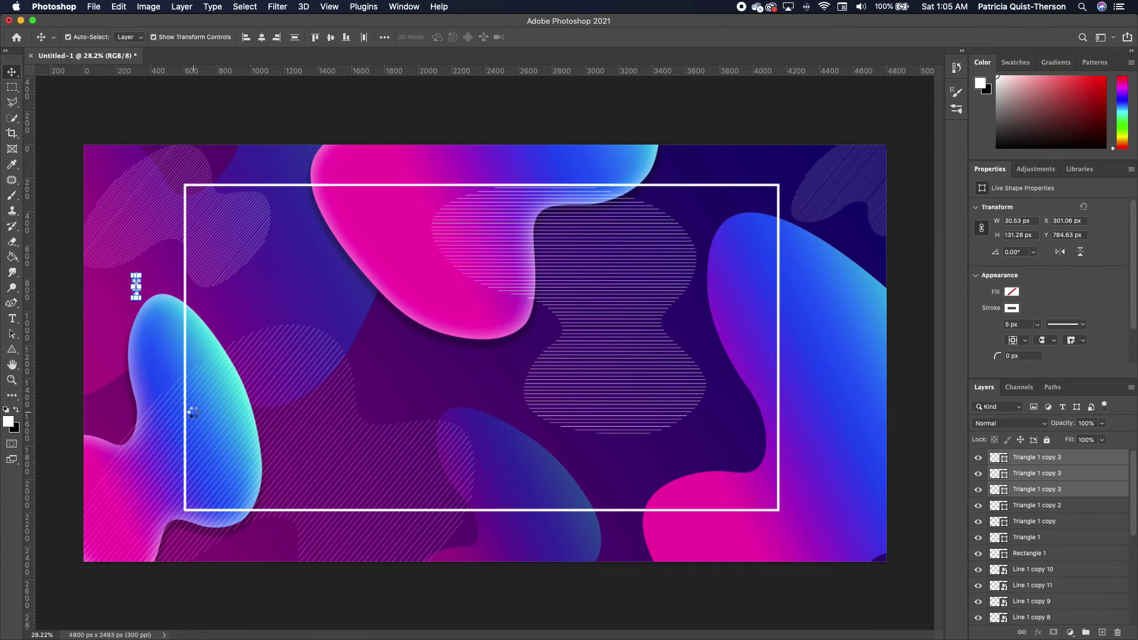
key(shift+Up)
key(shift+Up)
key(shift+Up)
key(shift+Up)
click(193, 415)
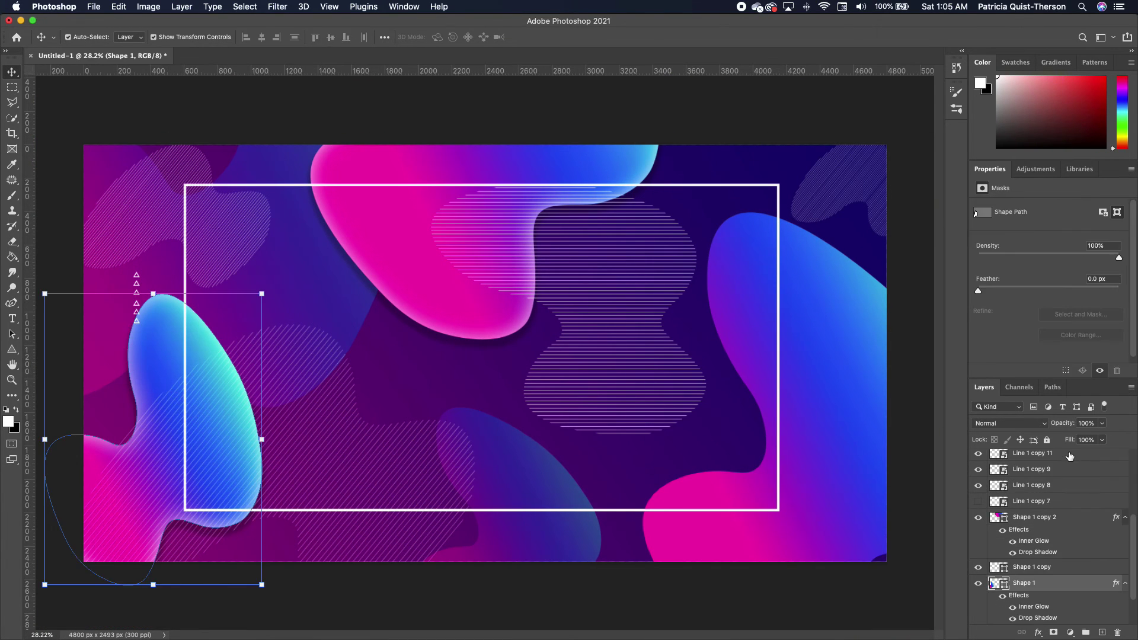
Select all six triangle layers and link them together.
click(1075, 540)
scroll(1076, 541, up, 2)
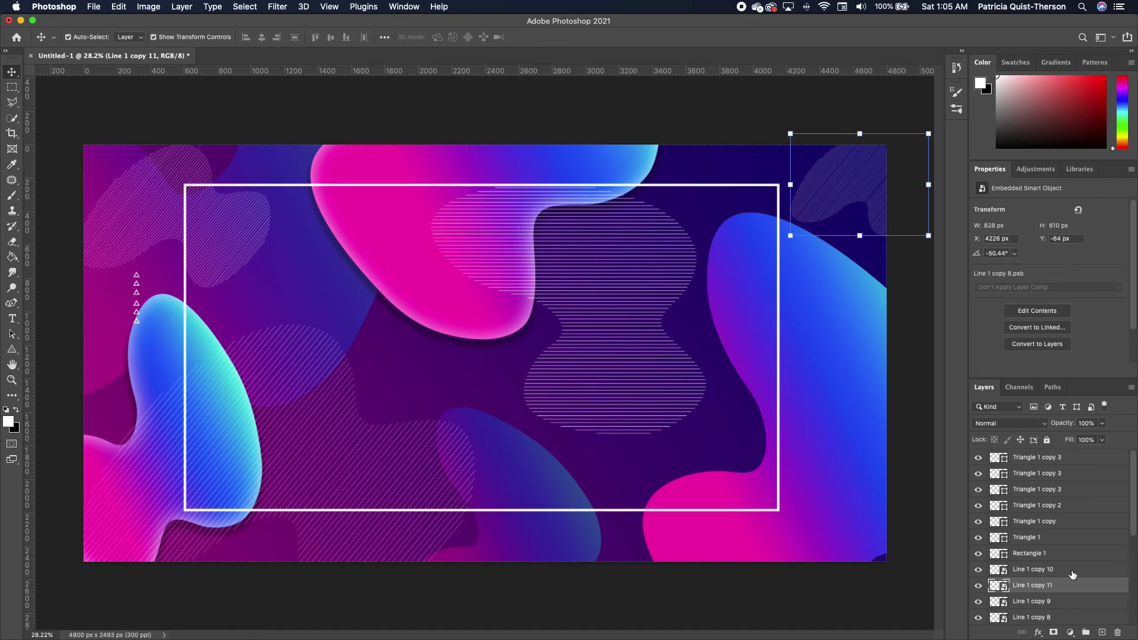
click(1064, 537)
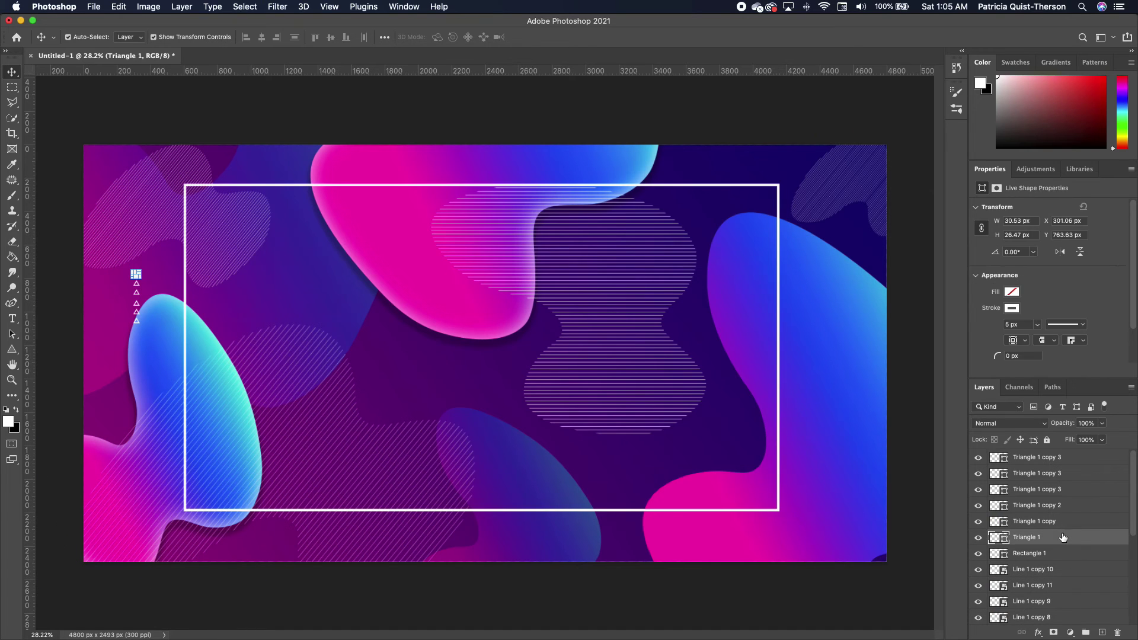
shift+click(1064, 461)
right_click(1035, 465)
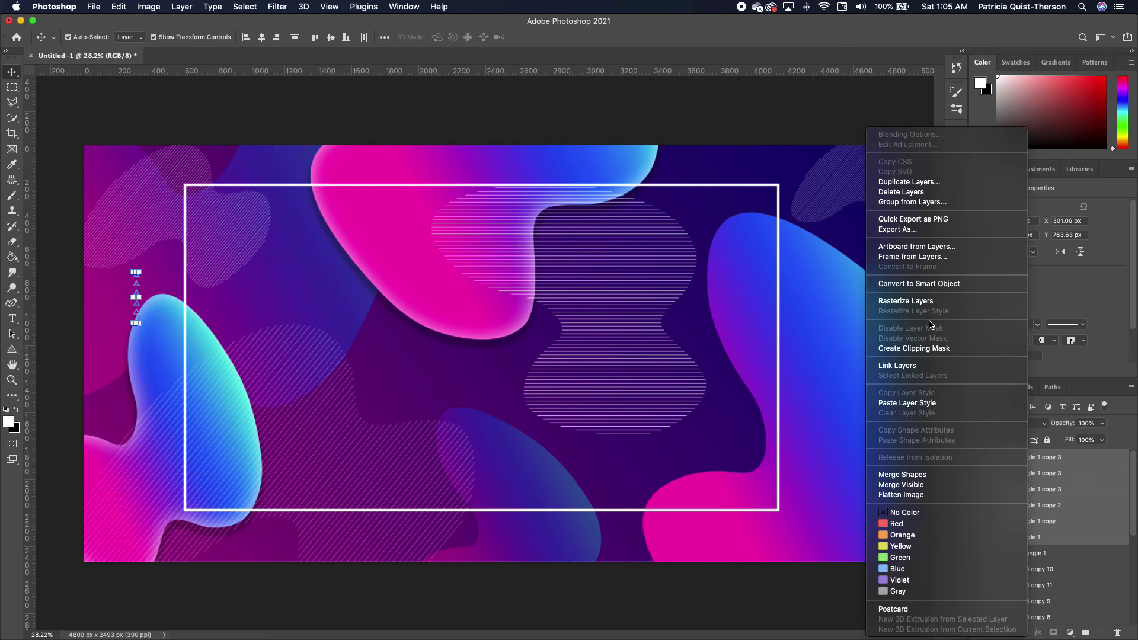
click(905, 371)
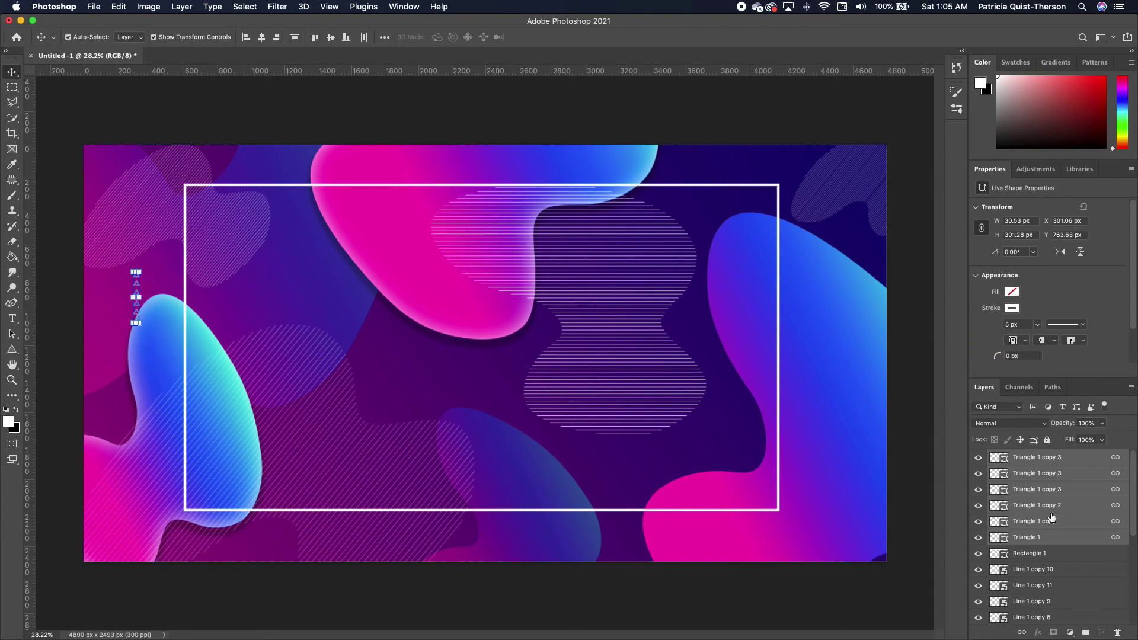
Duplicate the six linked triangles and lock the layer of the large faded blob behind them, Shape 1 copy 3.
key(super+j)
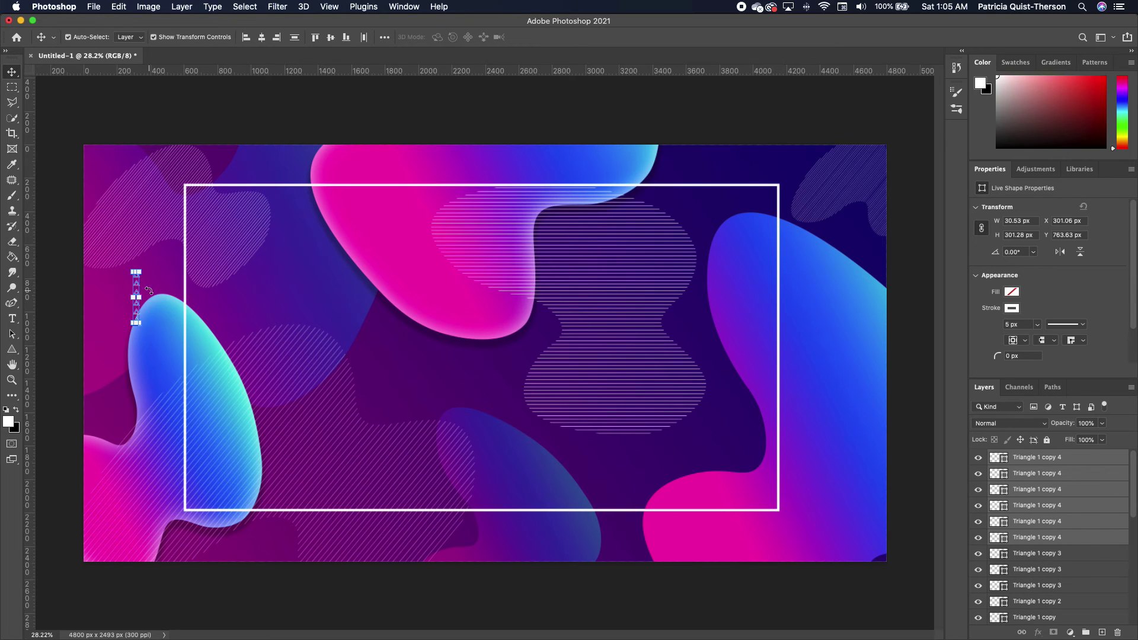
drag(140, 294, 139, 268)
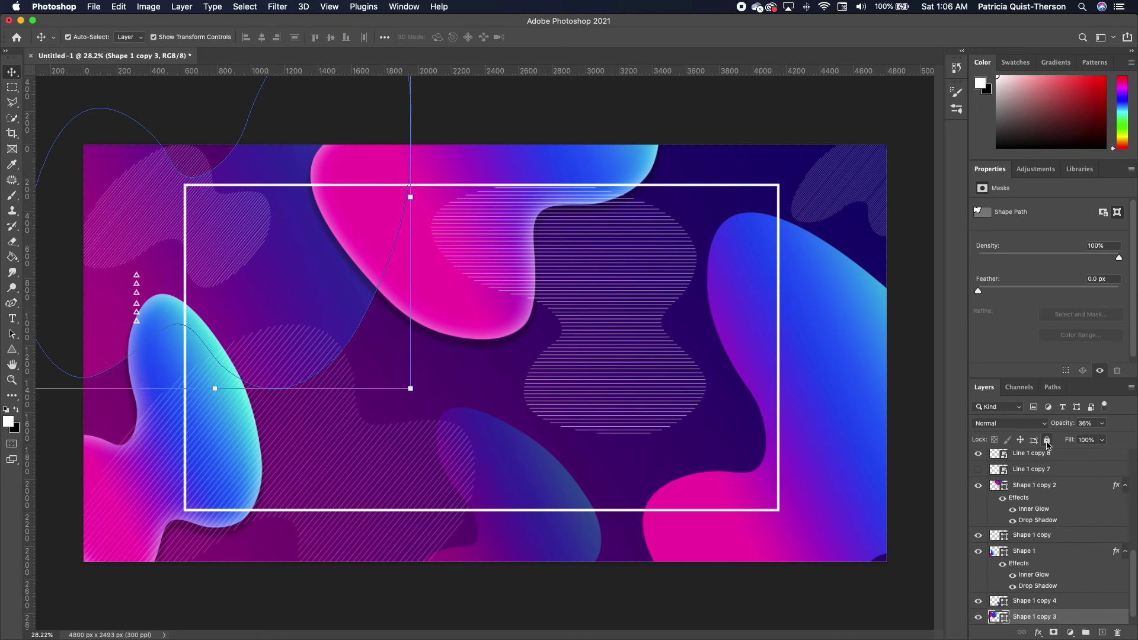
click(915, 496)
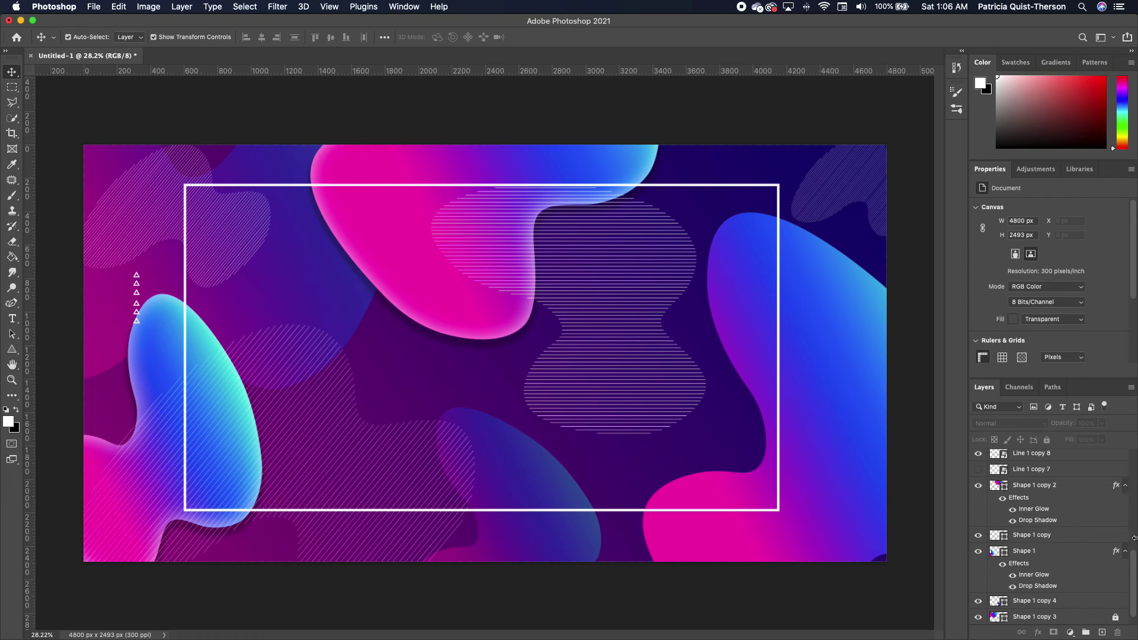
Link the duplicated triangles and move them inside the frame's upper-left area to about X 1259 px, Y 314 px.
scroll(1084, 557, up, 3)
click(1062, 474)
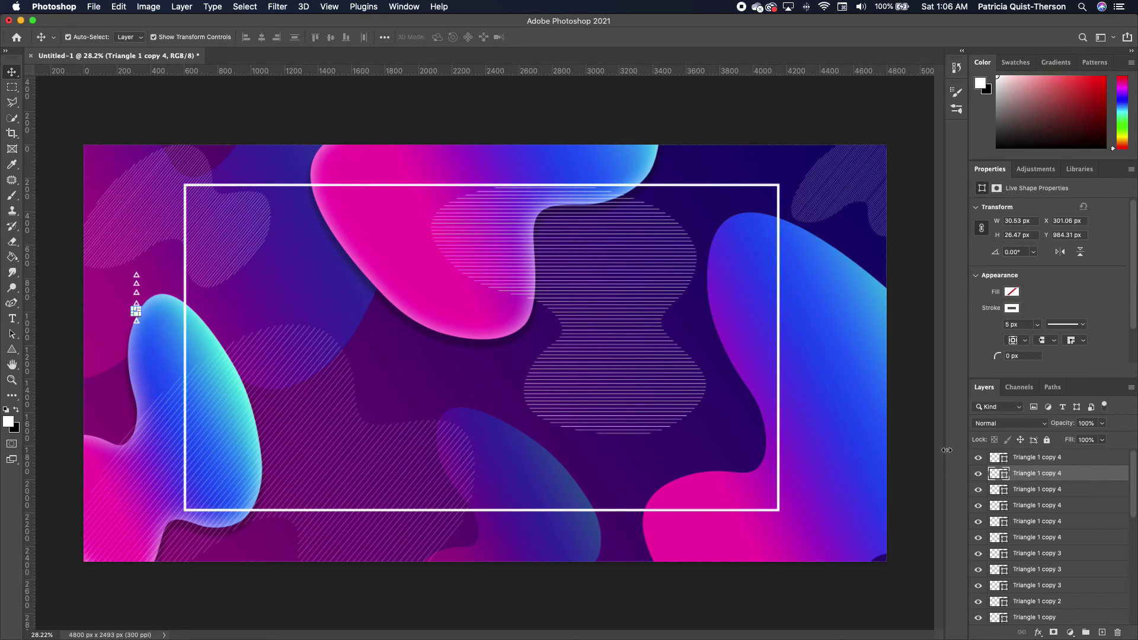
drag(125, 264, 304, 205)
key(super+plus)
drag(371, 161, 367, 153)
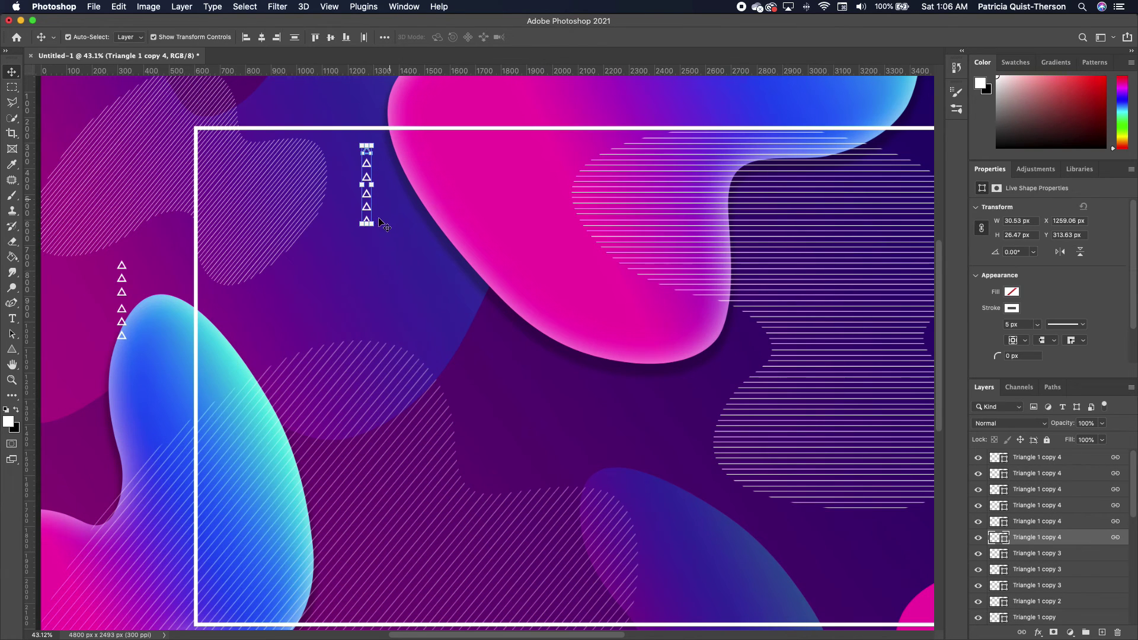
Scale the duplicated triangle column to about 163% and move it inside the frame's upper-right corner, at about X 3976 px, Y 333 px.
key(super+t)
drag(377, 232, 391, 274)
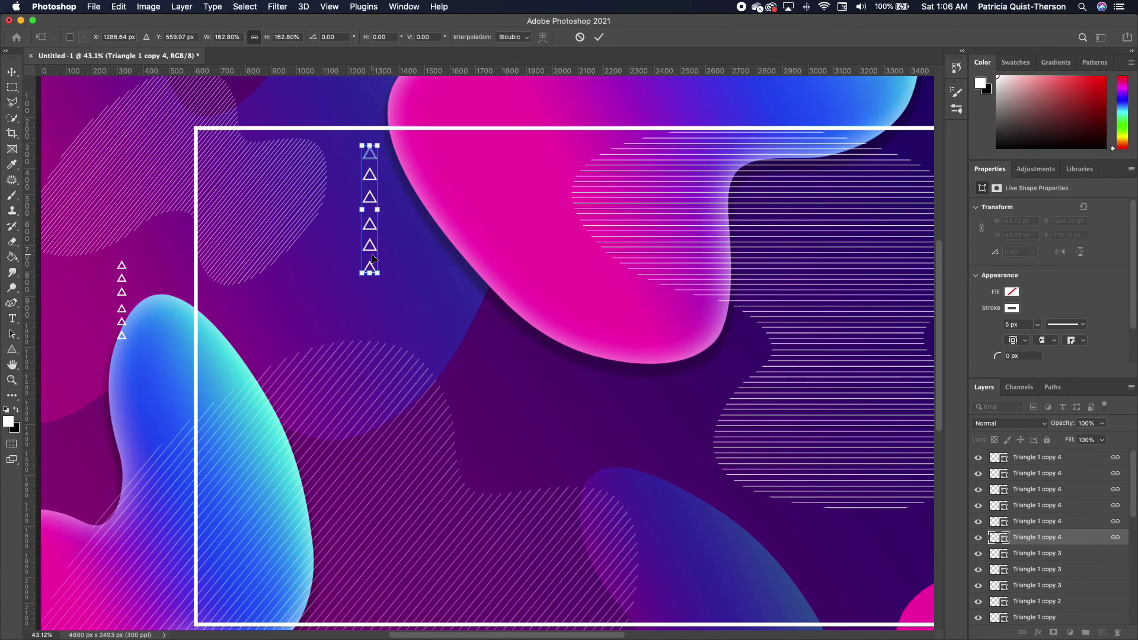
key(super+minus)
drag(314, 265, 731, 277)
key(Return)
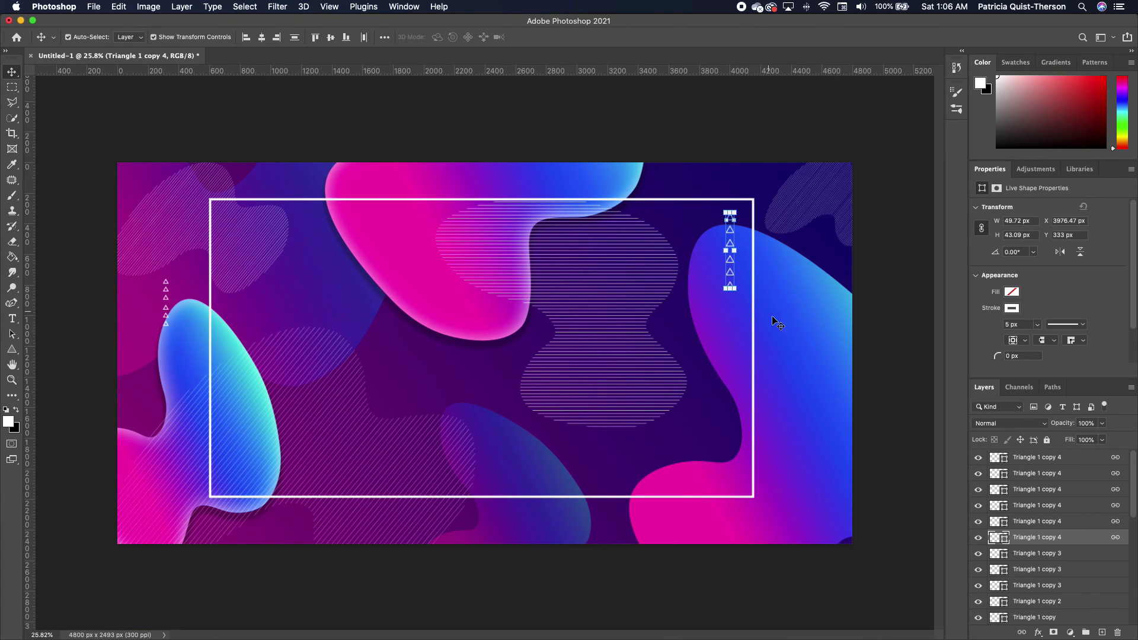
Select all layers of the enlarged triangle column and convert them to a Smart Object.
shift+click(1088, 457)
right_click(1088, 458)
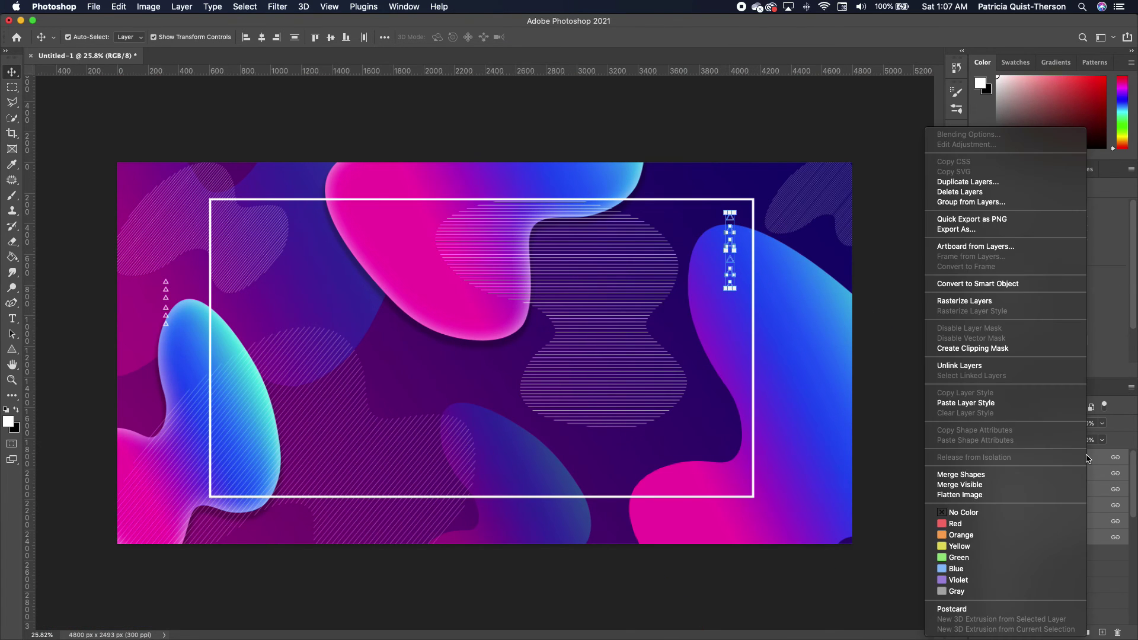
click(981, 285)
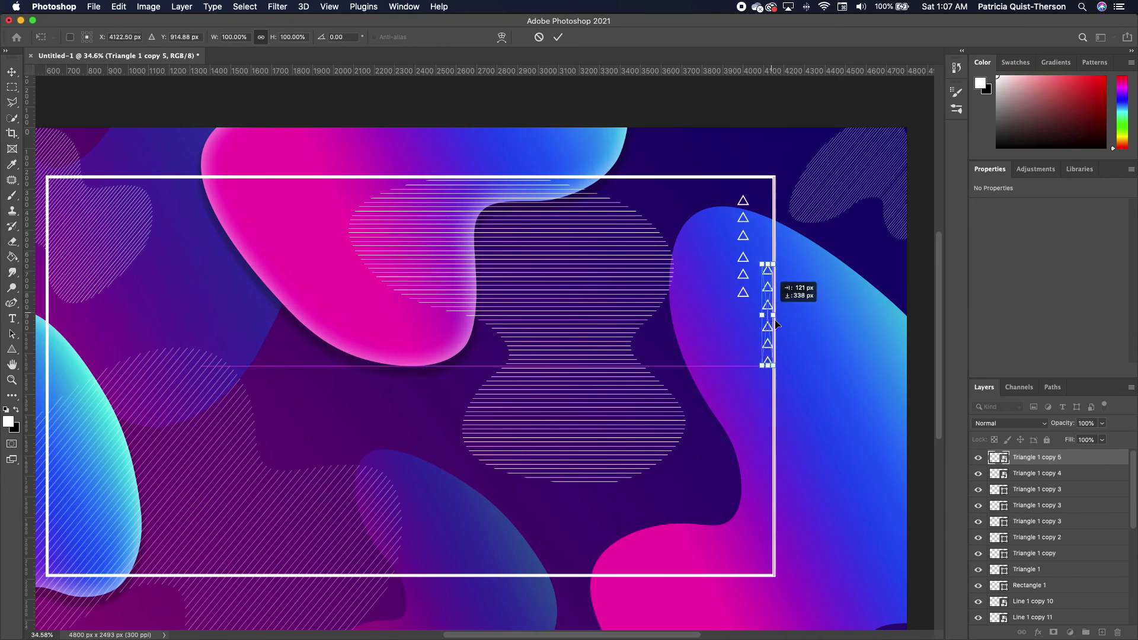
Place a copy of the enlarged triangle column outside the frame's right edge over the blue blob, scaled to about 53%.
drag(776, 325, 808, 438)
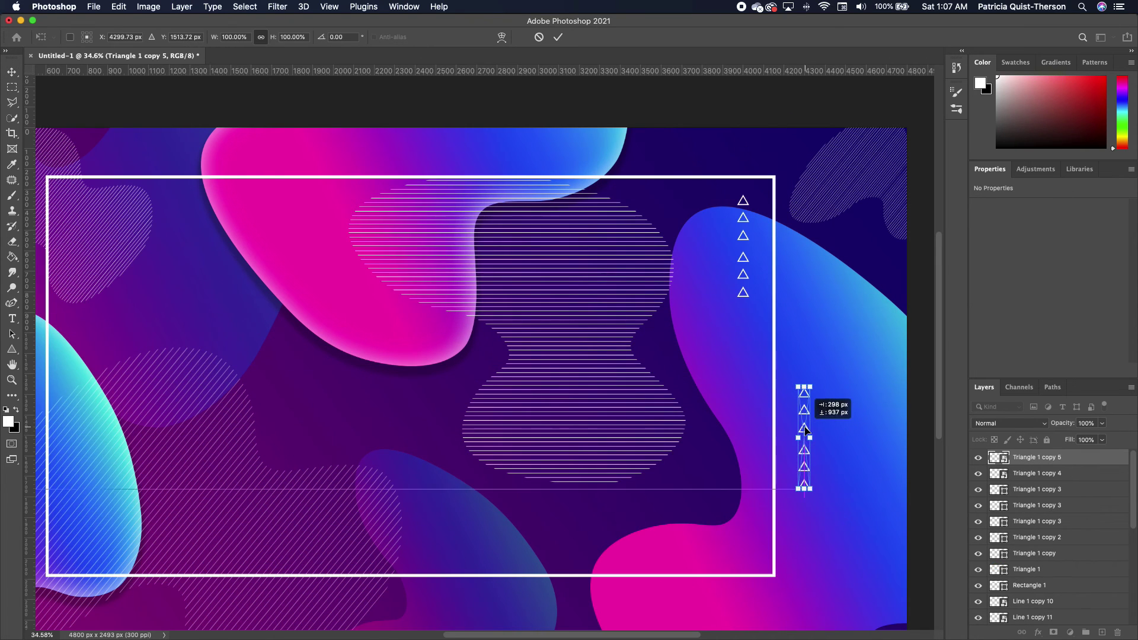
drag(811, 385, 804, 438)
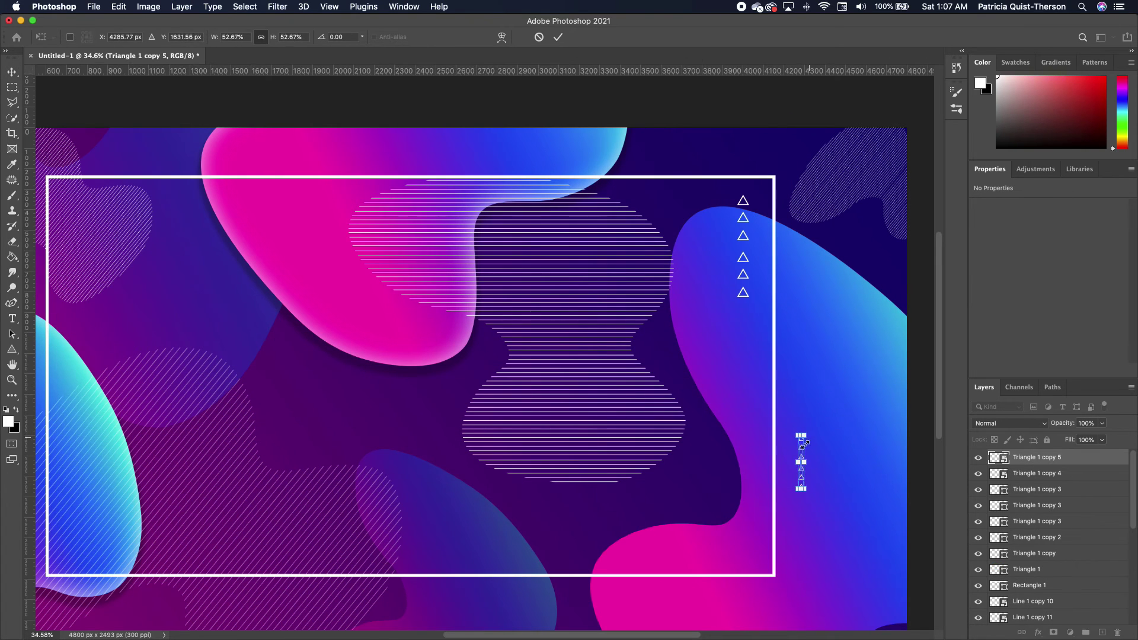
key(Return)
click(853, 483)
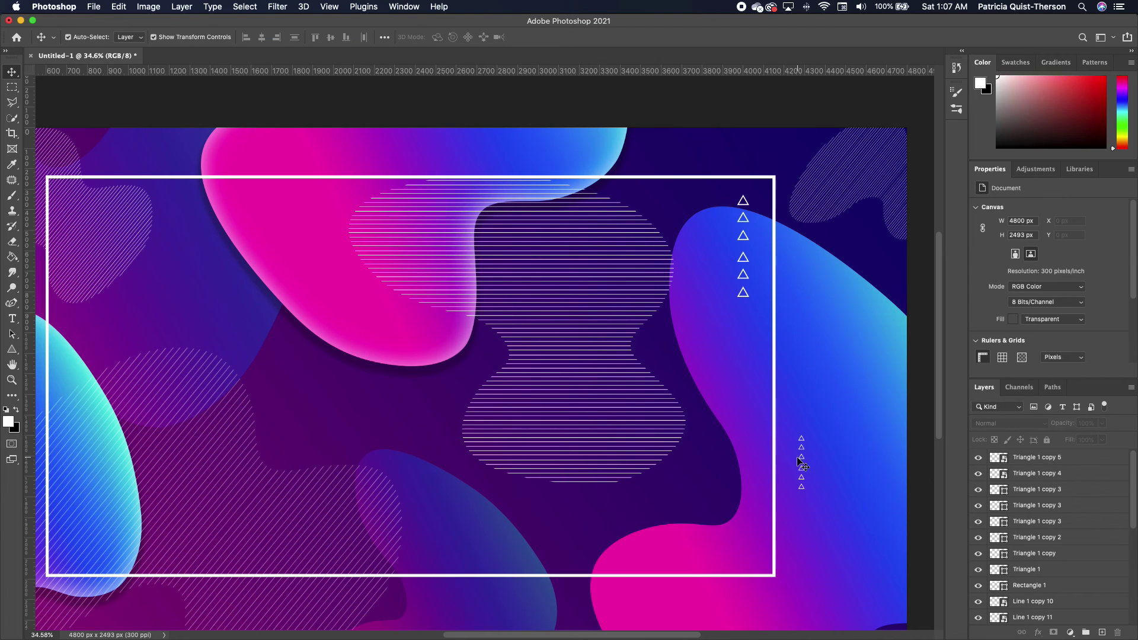
Duplicate the enlarged triangle column, rotate it 90° so the triangles point left, and place it below the frame's bottom edge.
click(745, 201)
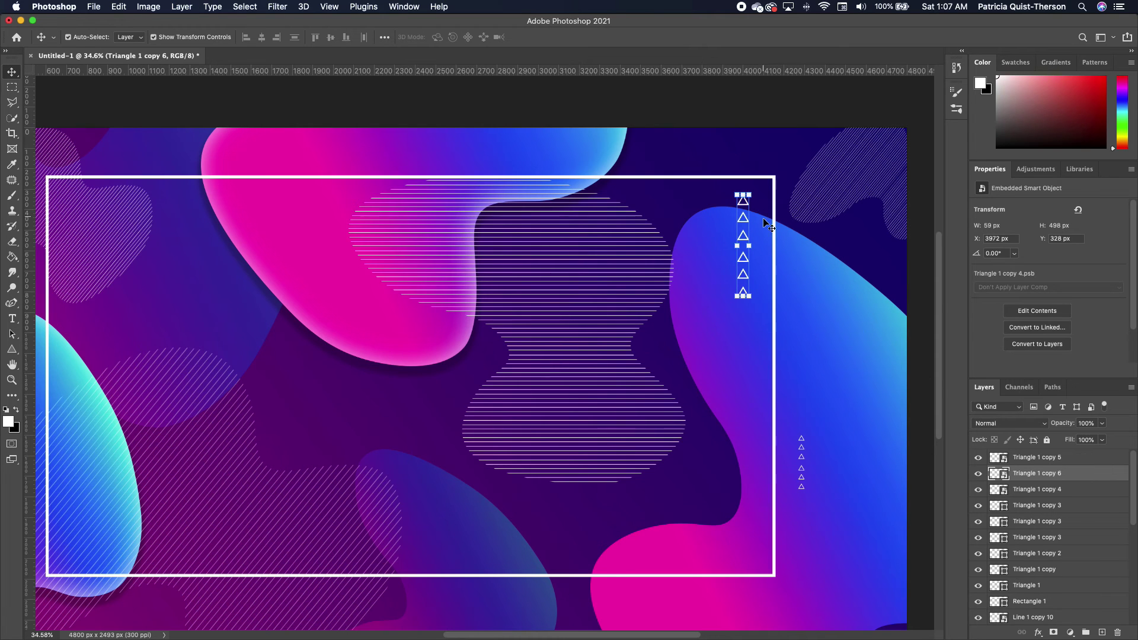
key(super+alt+t)
scroll(724, 223, down, 3)
drag(724, 222, 558, 516)
key(Return)
click(589, 474)
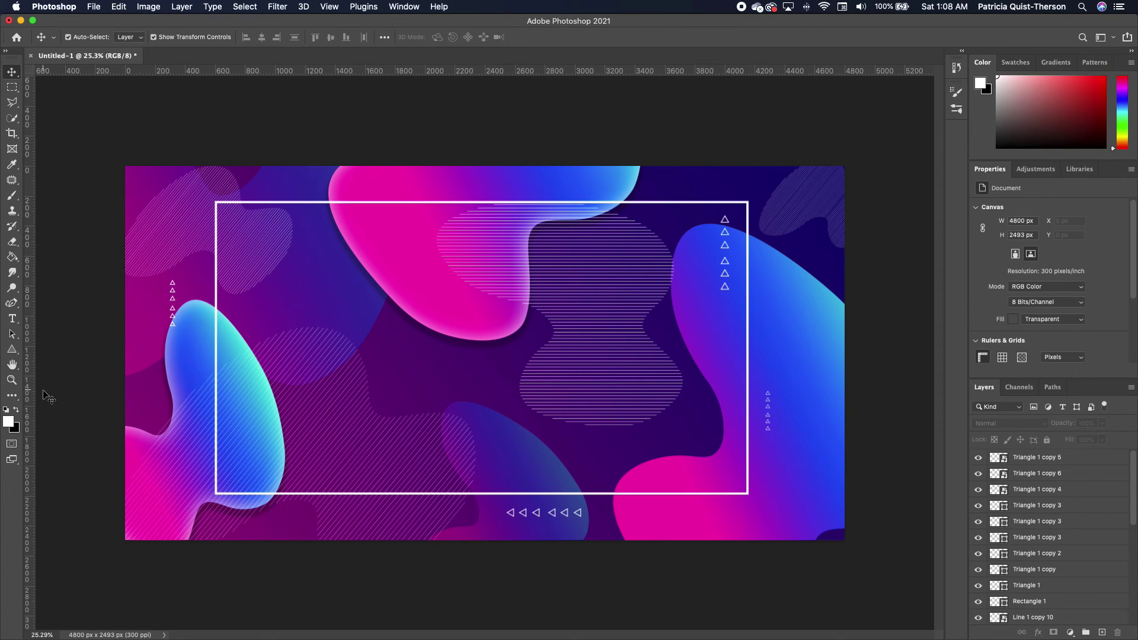
Draw an unfilled, white-outlined circle about 264 × 264 px outside the frame's upper-left corner and set its stroke to 5 px.
click(13, 354)
right_click(13, 355)
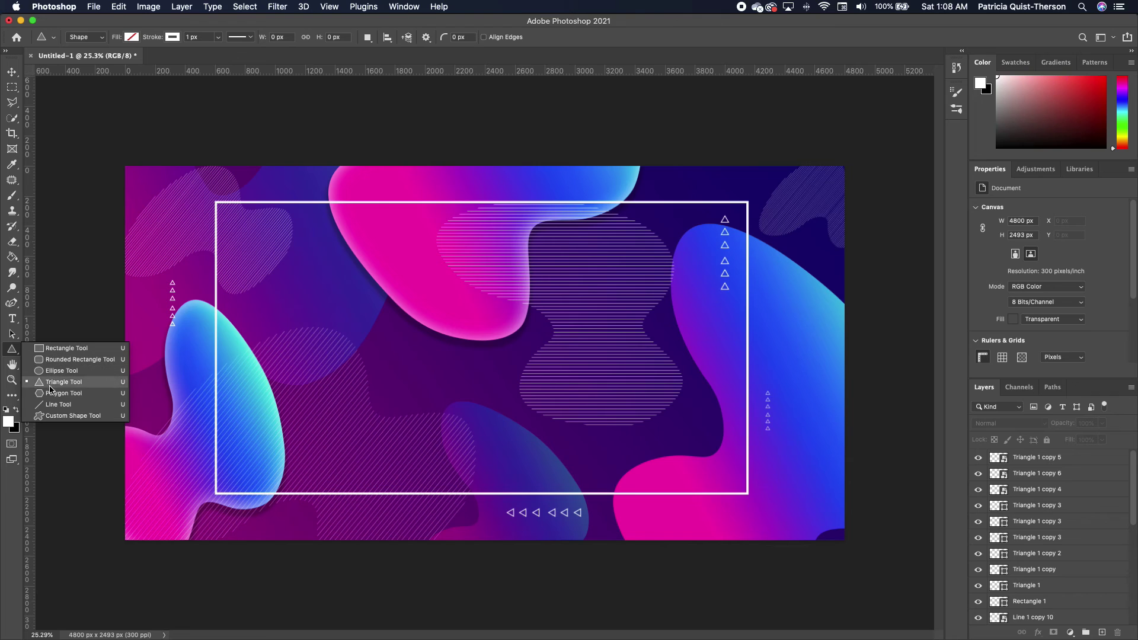
click(63, 371)
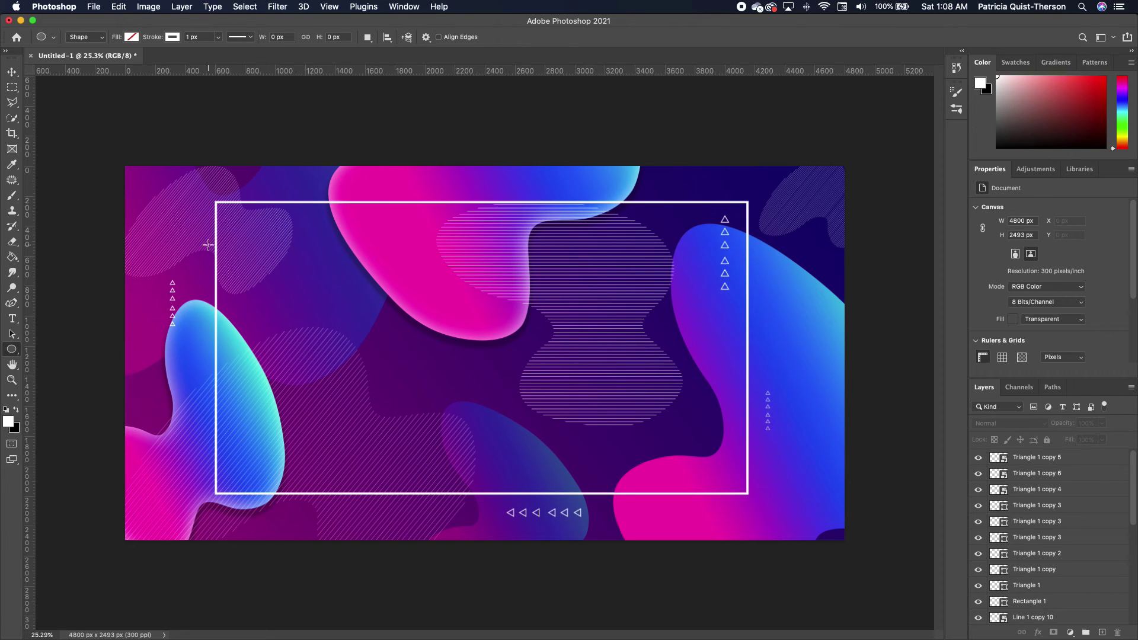
drag(160, 203, 202, 270)
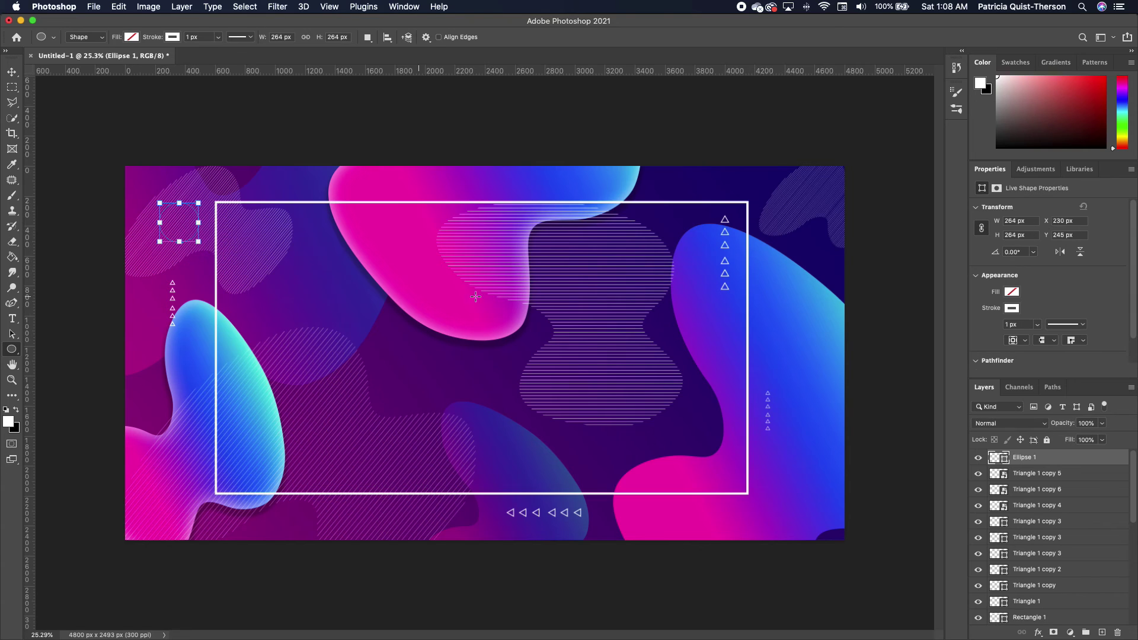
drag(1018, 325, 996, 330)
text(5)
key(Return)
Draw an ellipse about 145 × 151 px near the canvas's upper-right edge and fill it with the recently used pale lavender colour.
drag(803, 244, 824, 268)
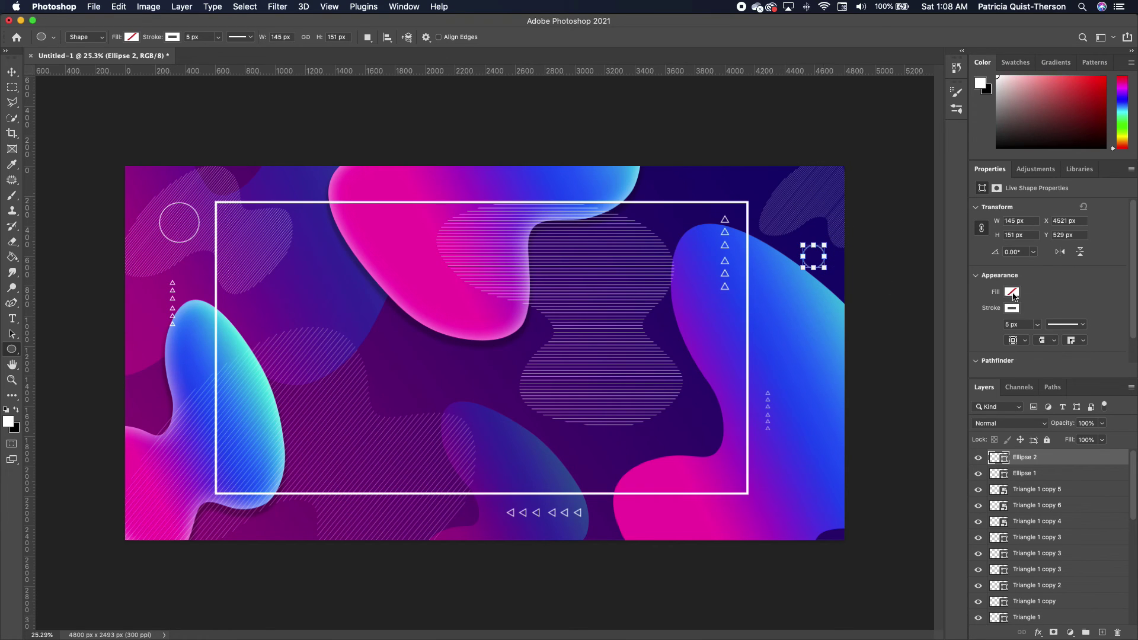
click(1012, 292)
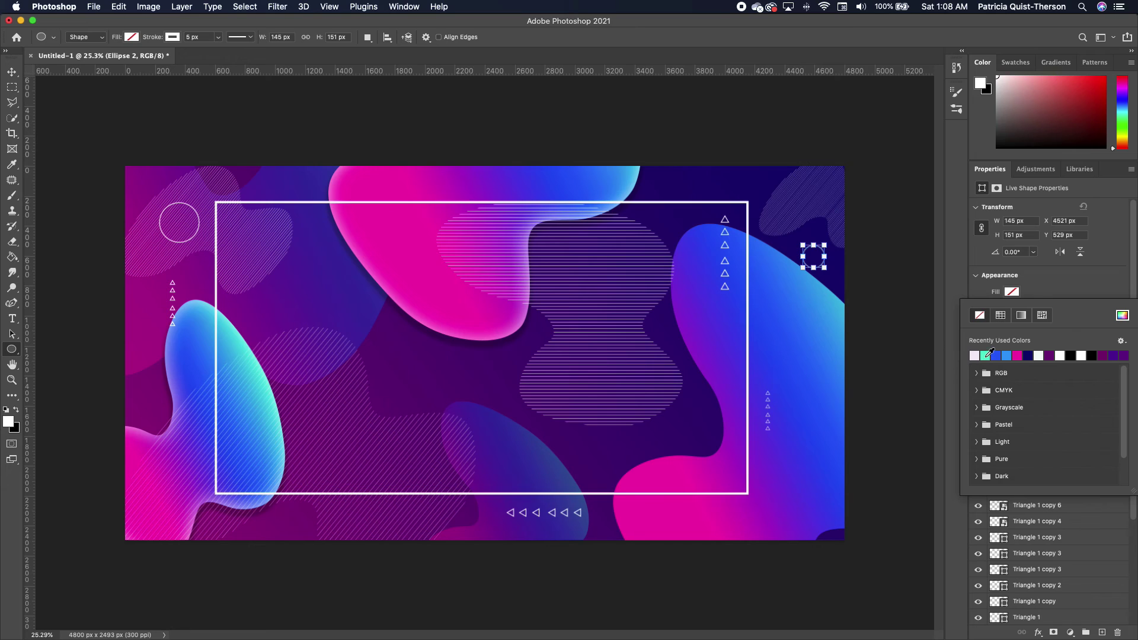
click(978, 355)
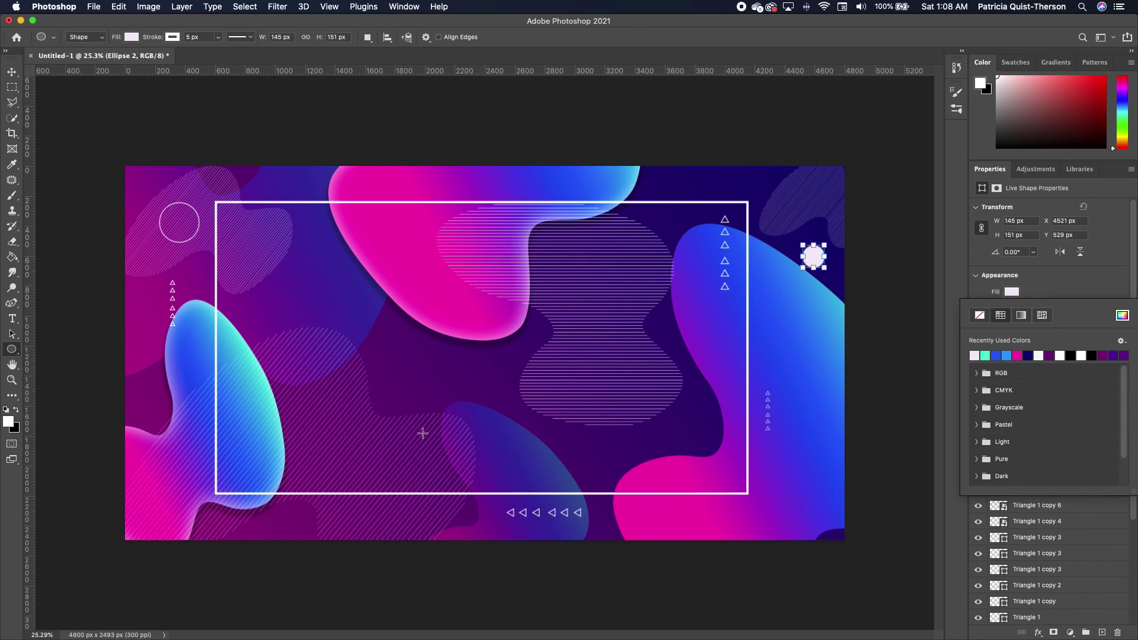
Draw an ellipse about 387 × 406 px in the lower middle of the frame and remove its fill, leaving the white outline.
drag(503, 394, 561, 454)
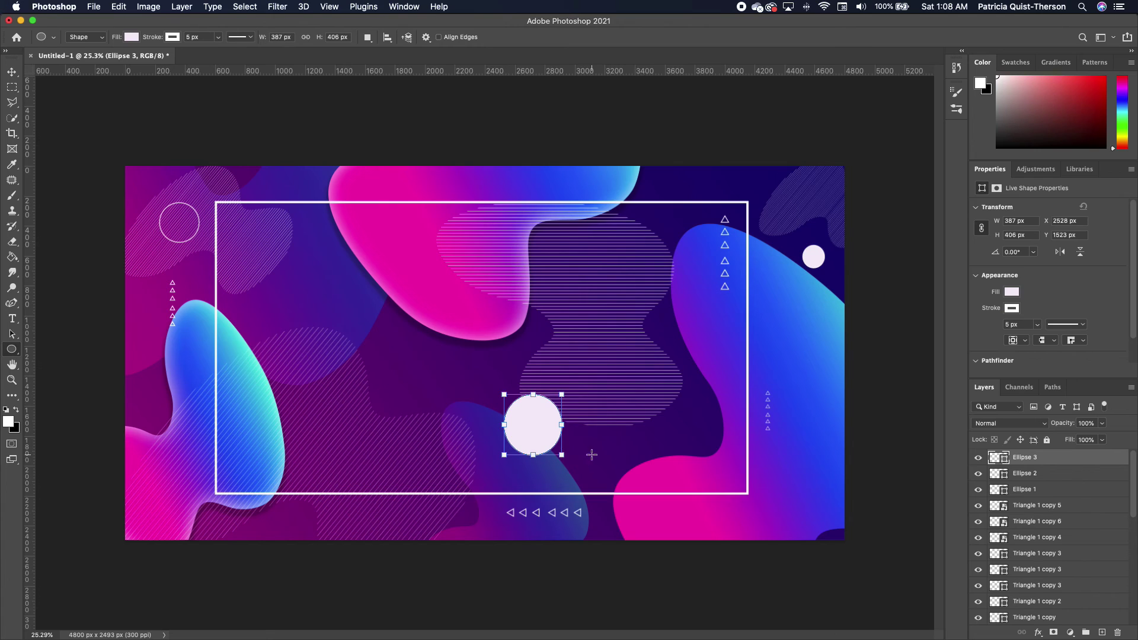
click(1012, 292)
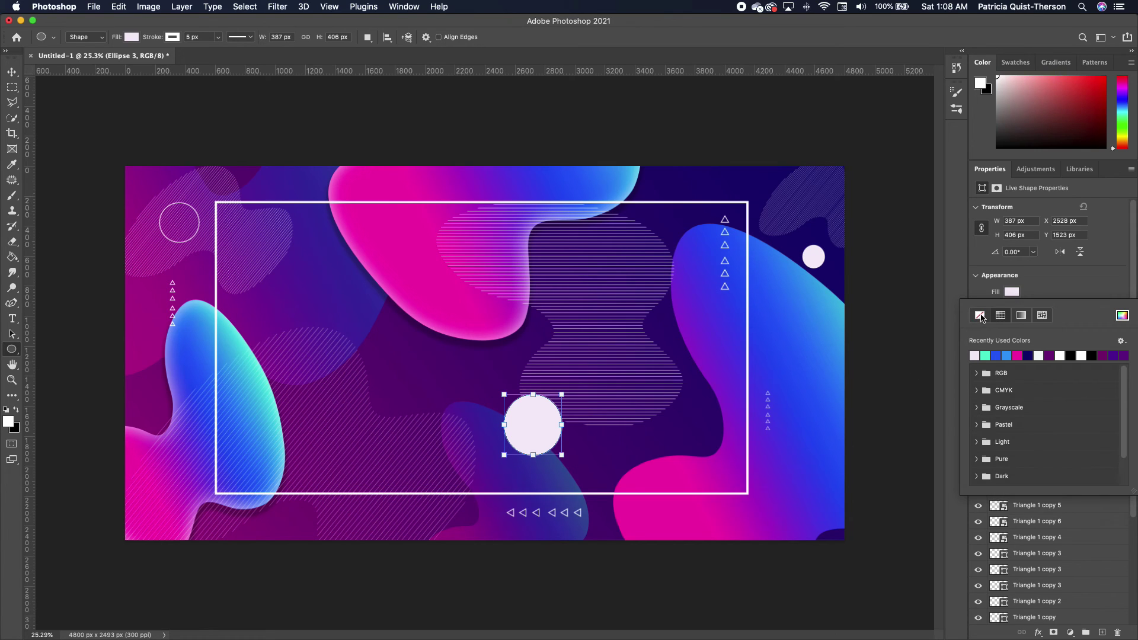
click(980, 316)
click(1046, 285)
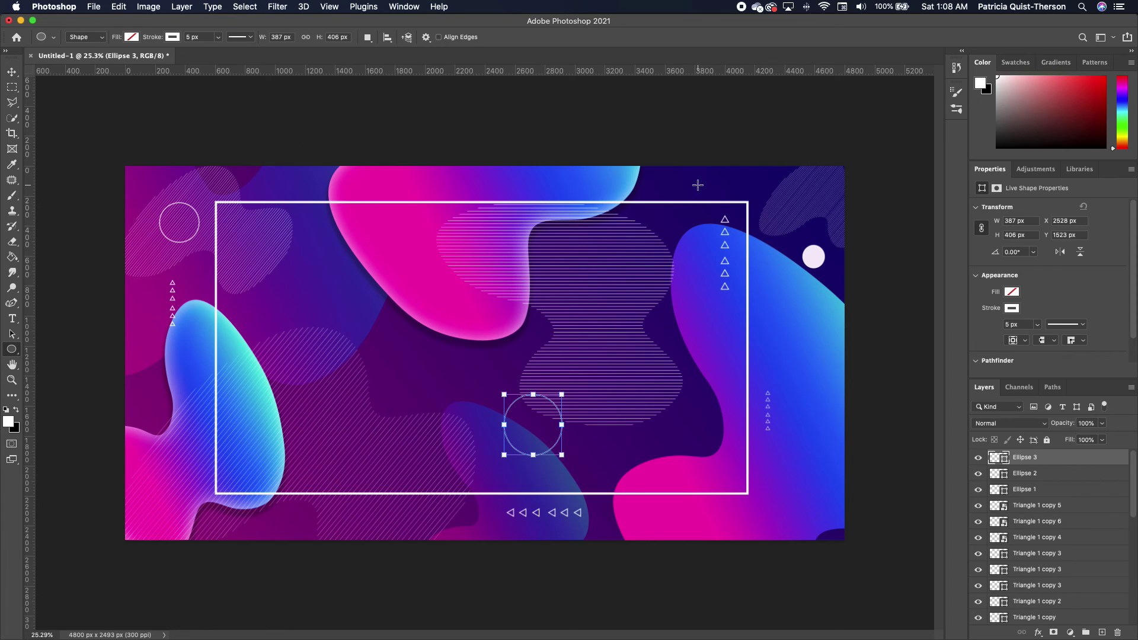
Draw five small unfilled circles, about 43 to 130 px: two above the frame, one on the left blue blob, two near the canvas's lower-right corner.
drag(661, 179, 670, 186)
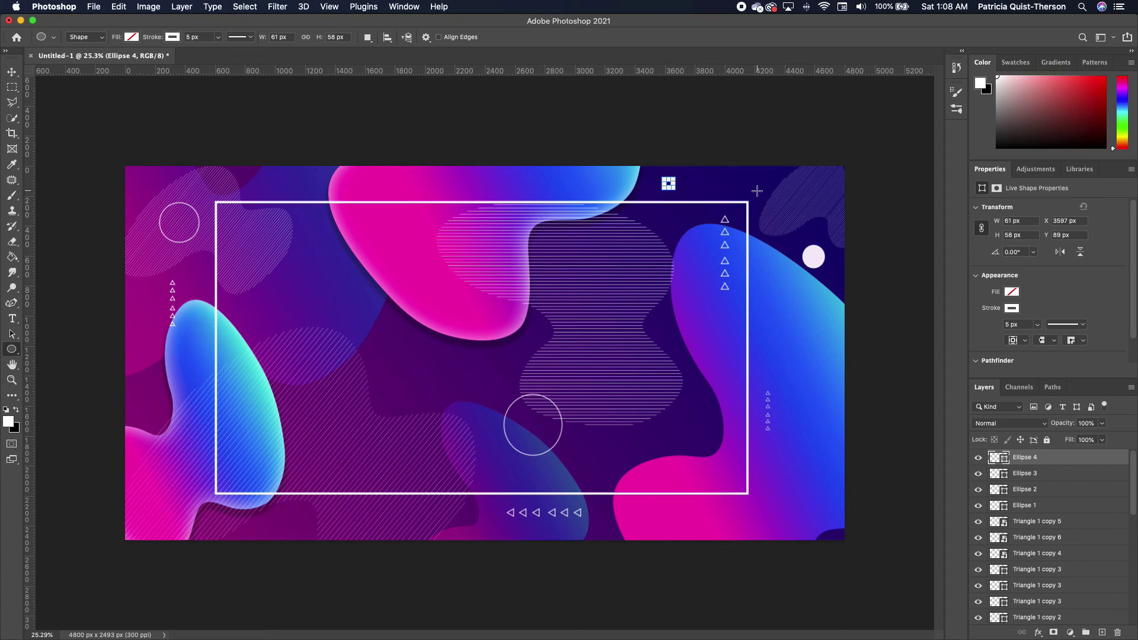
drag(757, 177, 763, 183)
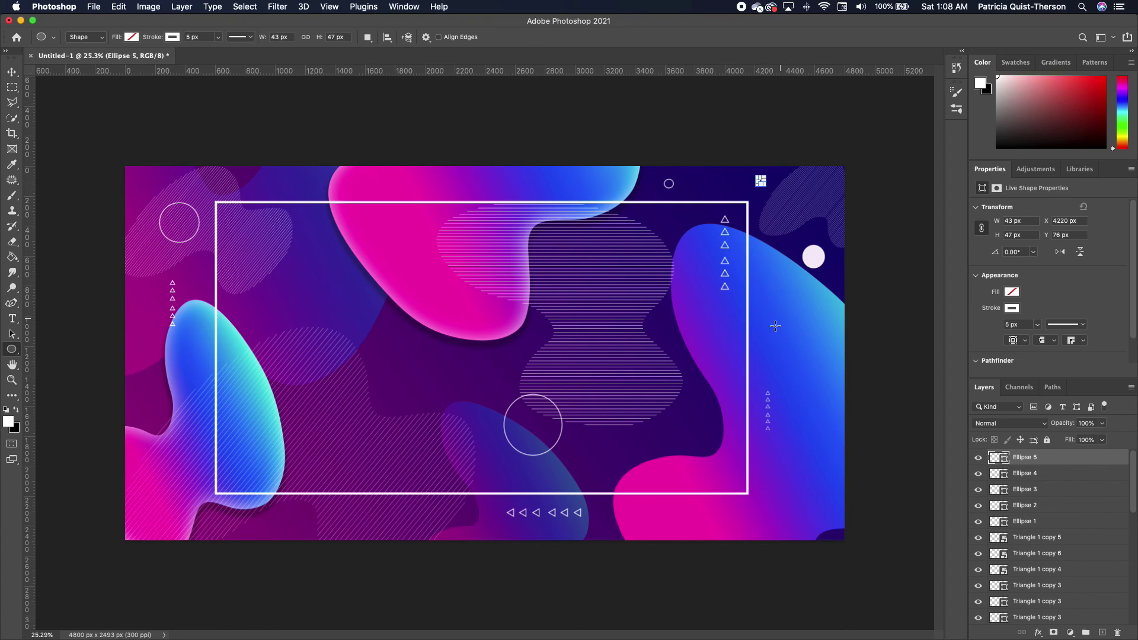
drag(263, 435, 267, 442)
drag(800, 500, 816, 520)
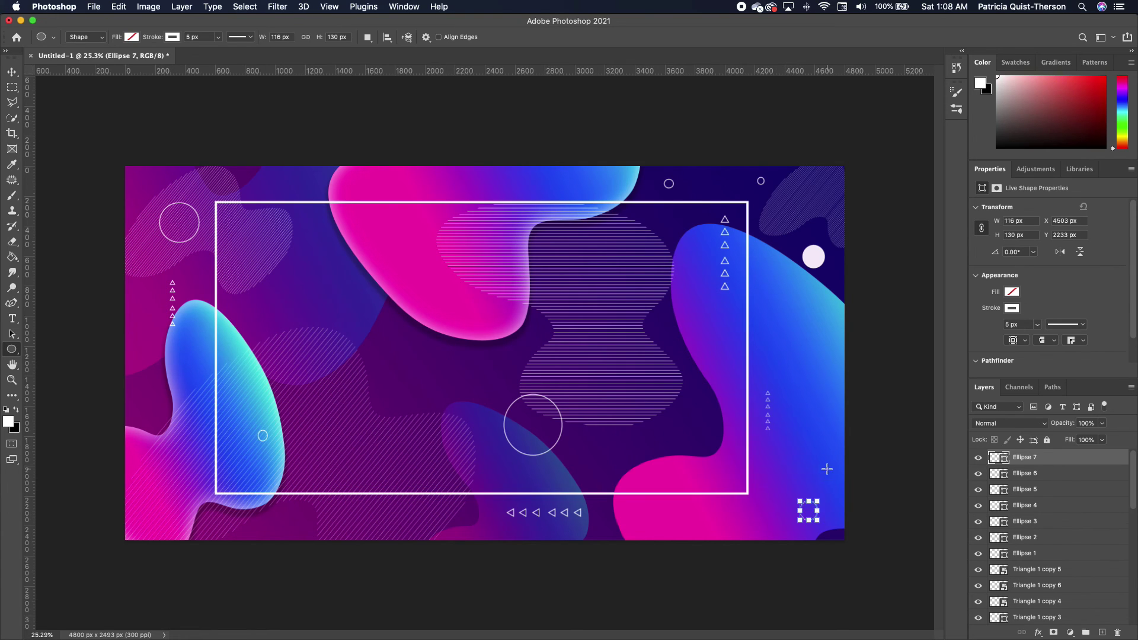
drag(810, 468, 817, 475)
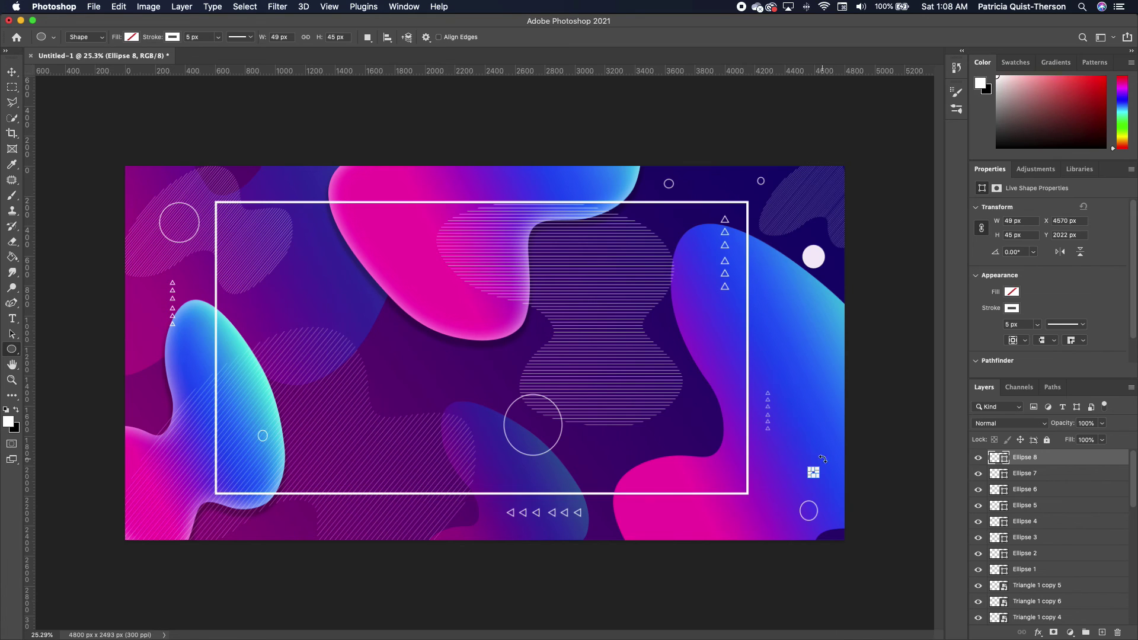
click(12, 71)
click(205, 133)
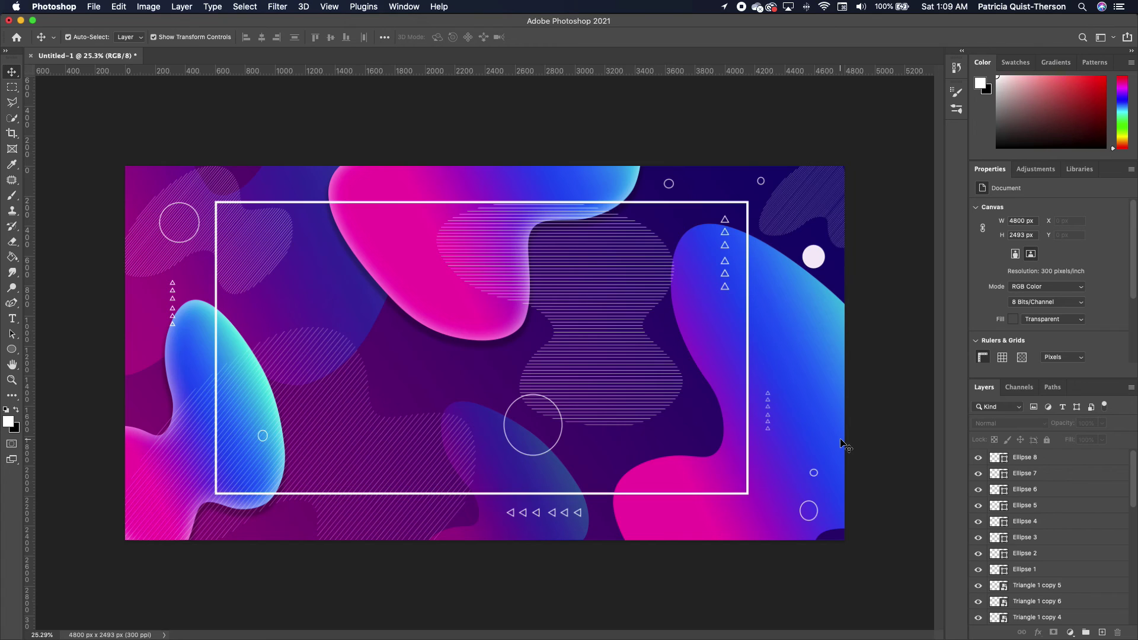
Add a white two-line title reading "ABSTRACT" and "BACKGROUND" inside the frame and move it towards the centre.
click(12, 319)
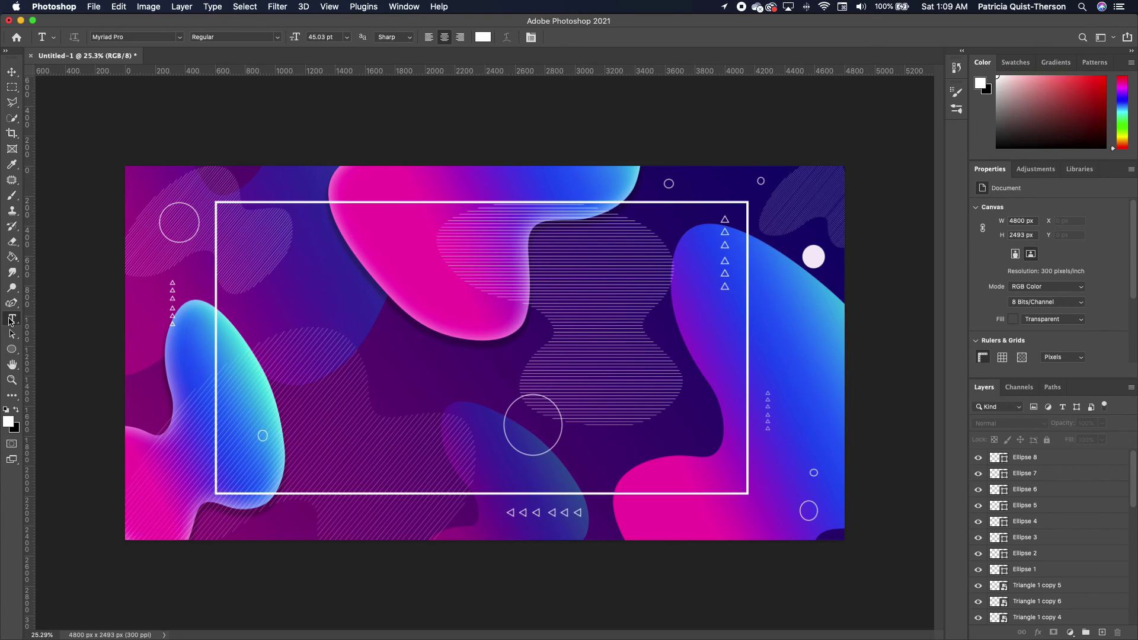
click(307, 304)
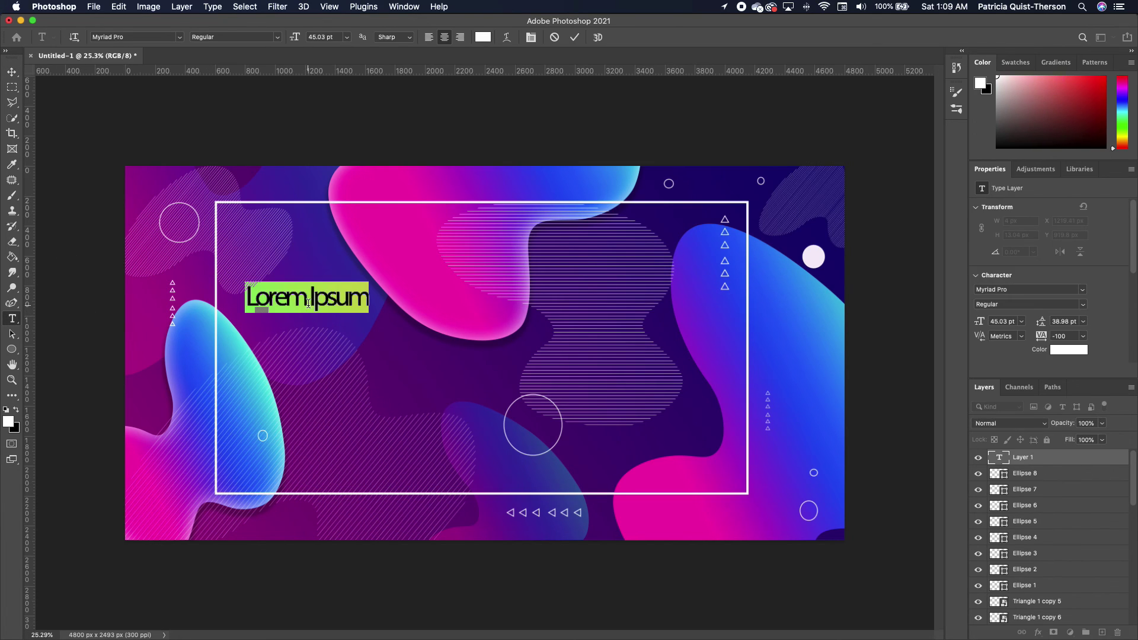
text(ABSTRACT)
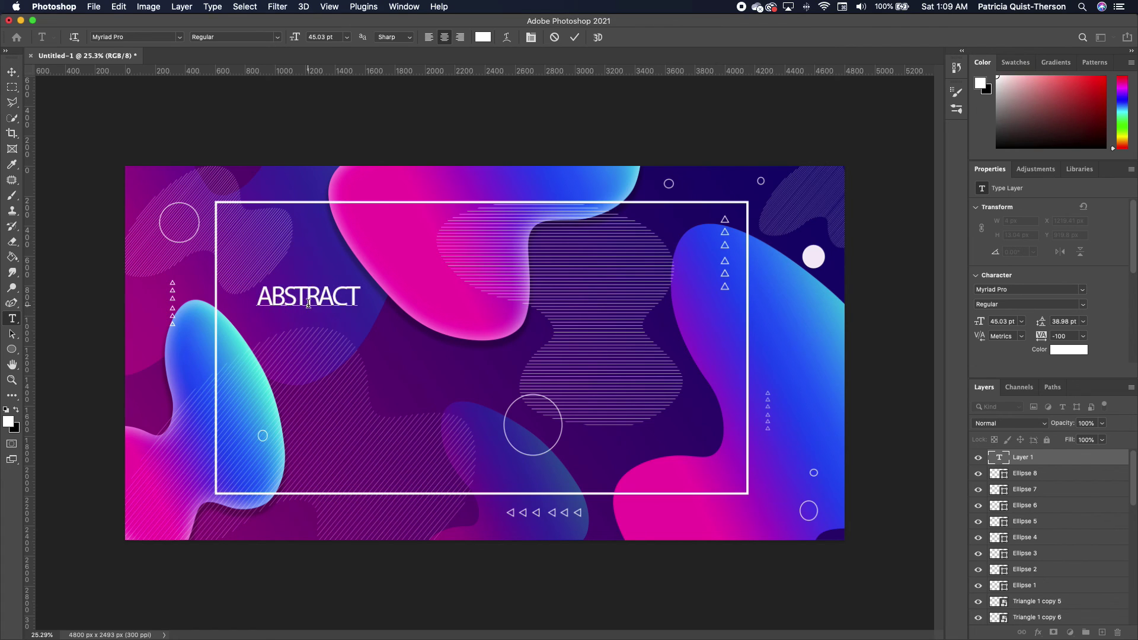
key(Return)
text(BACKGROUND)
click(12, 72)
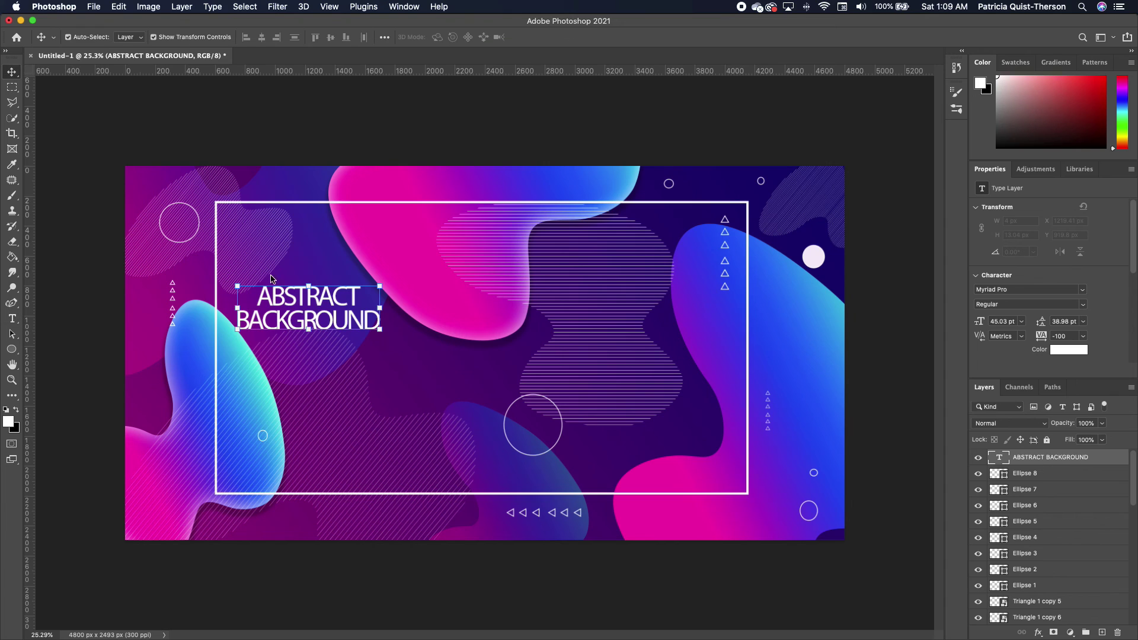
drag(311, 301, 383, 304)
Set the word "ABSTRACT" in the title to Bold with a font size of 61 pt.
double_click(458, 318)
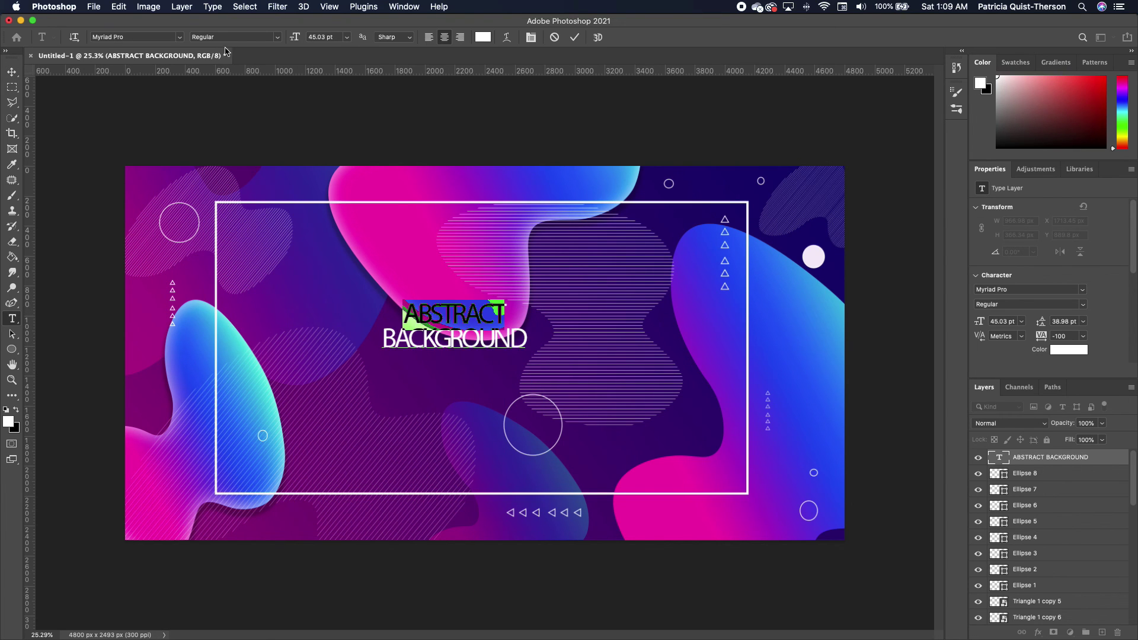
click(268, 37)
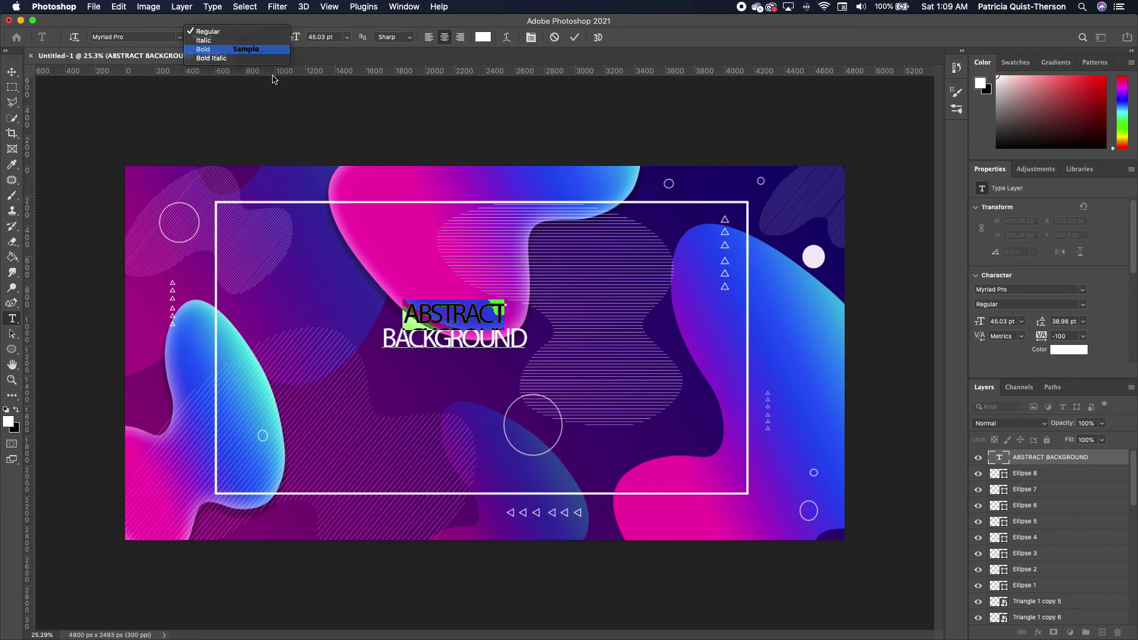
click(273, 49)
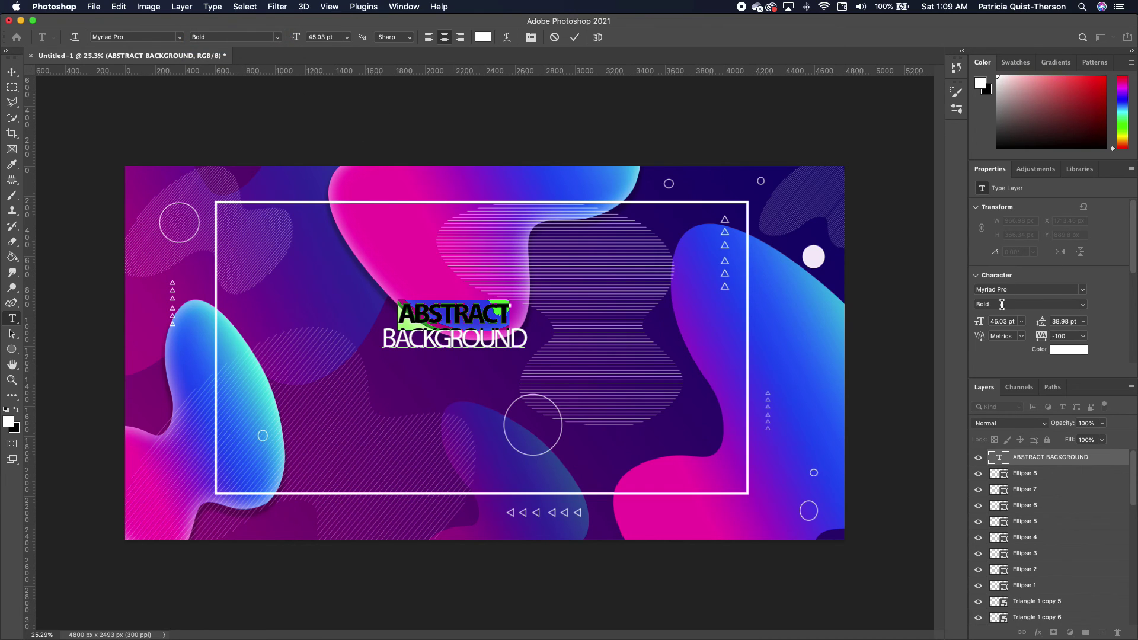
scroll(1011, 324, down, 3)
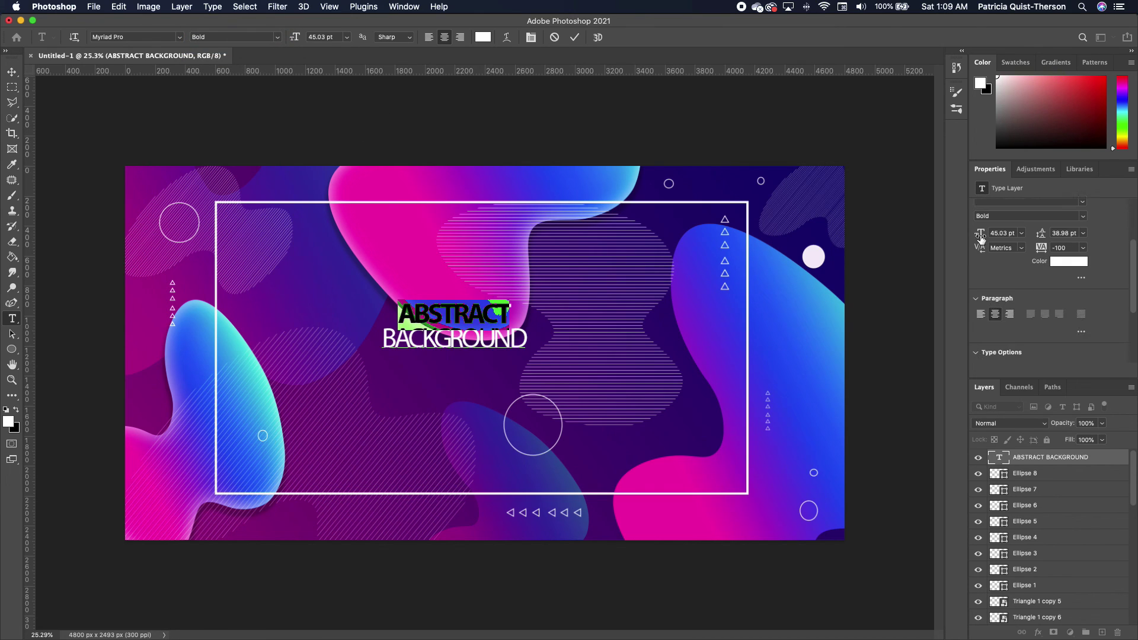
drag(979, 232, 990, 233)
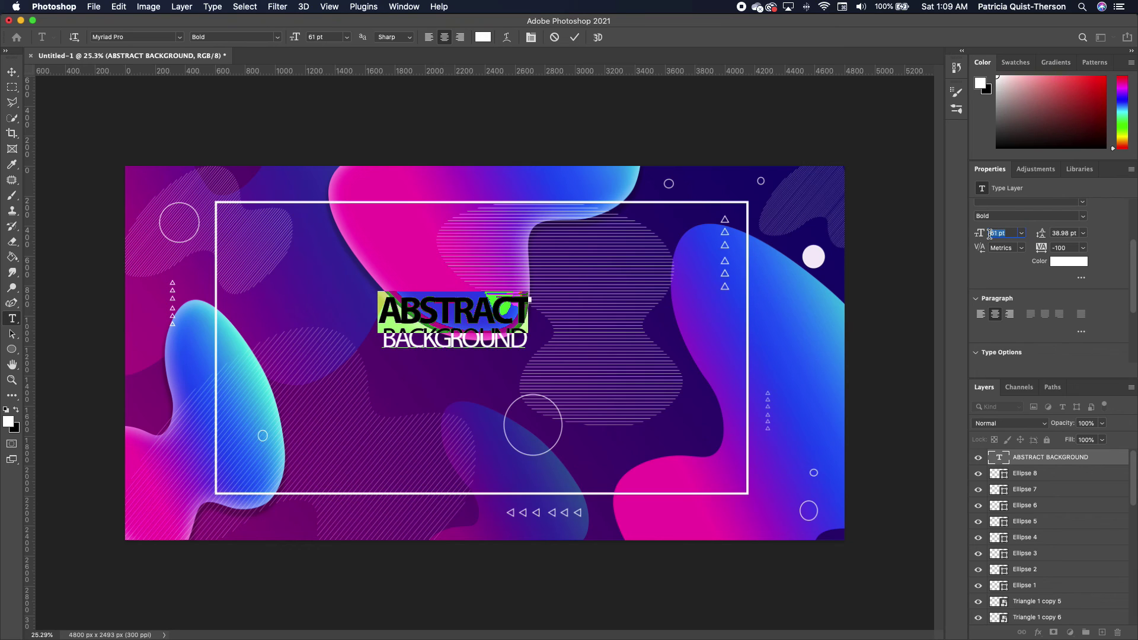
Reduce the title's second line, "BACKGROUND", to a font size of 29 pt.
click(526, 338)
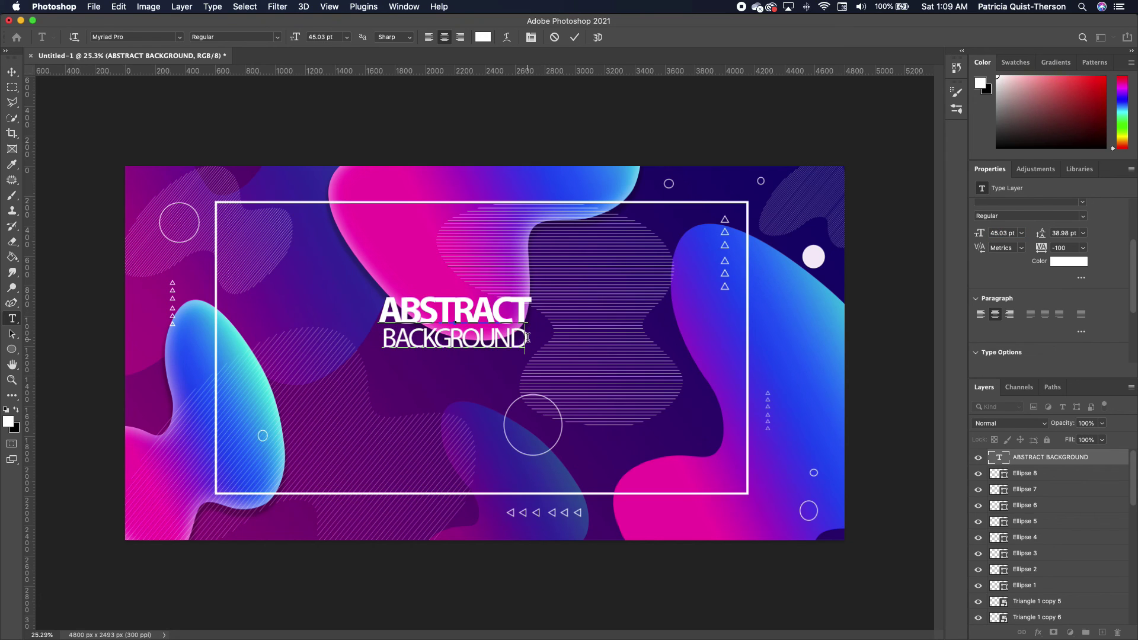
drag(526, 337, 372, 335)
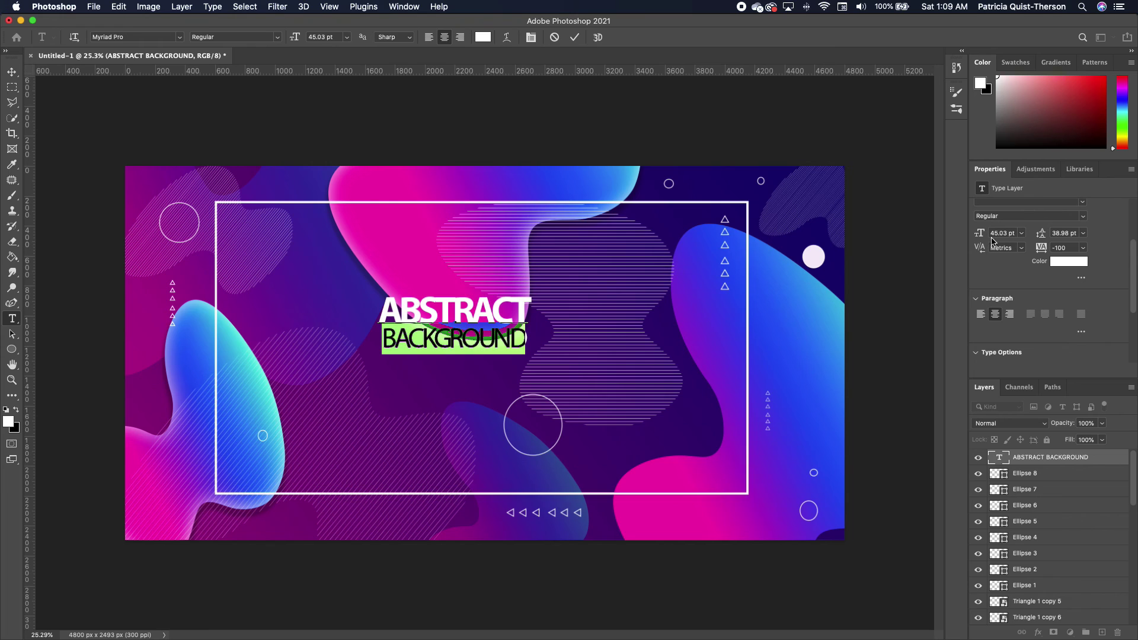
drag(979, 238, 970, 240)
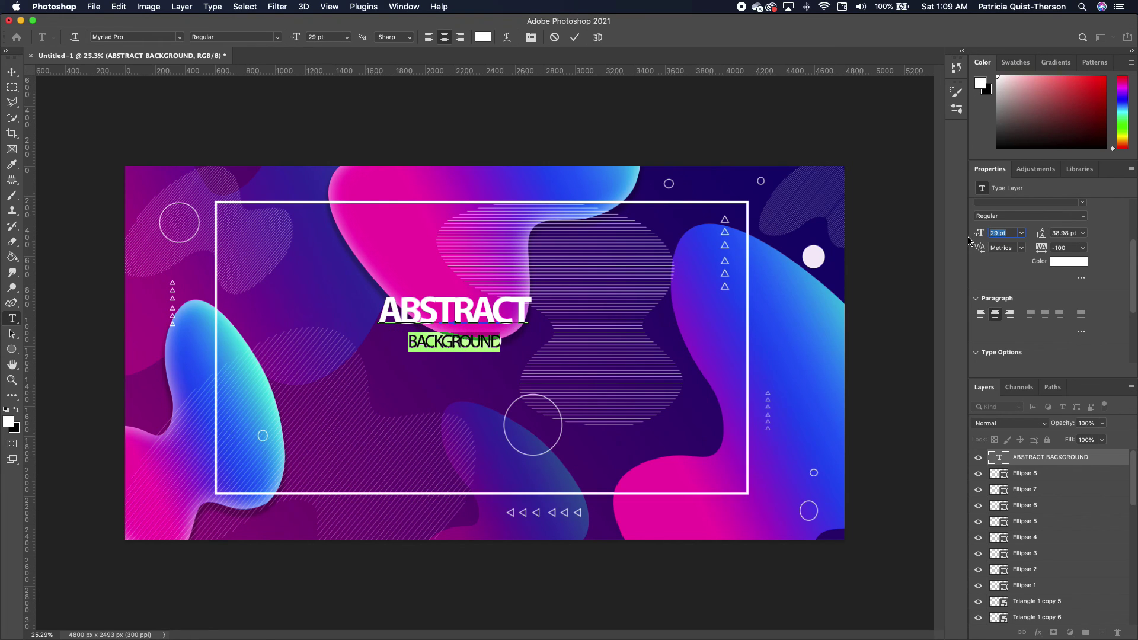
Tighten the leading of both title lines to 32 pt and finish editing the text.
drag(500, 343, 354, 290)
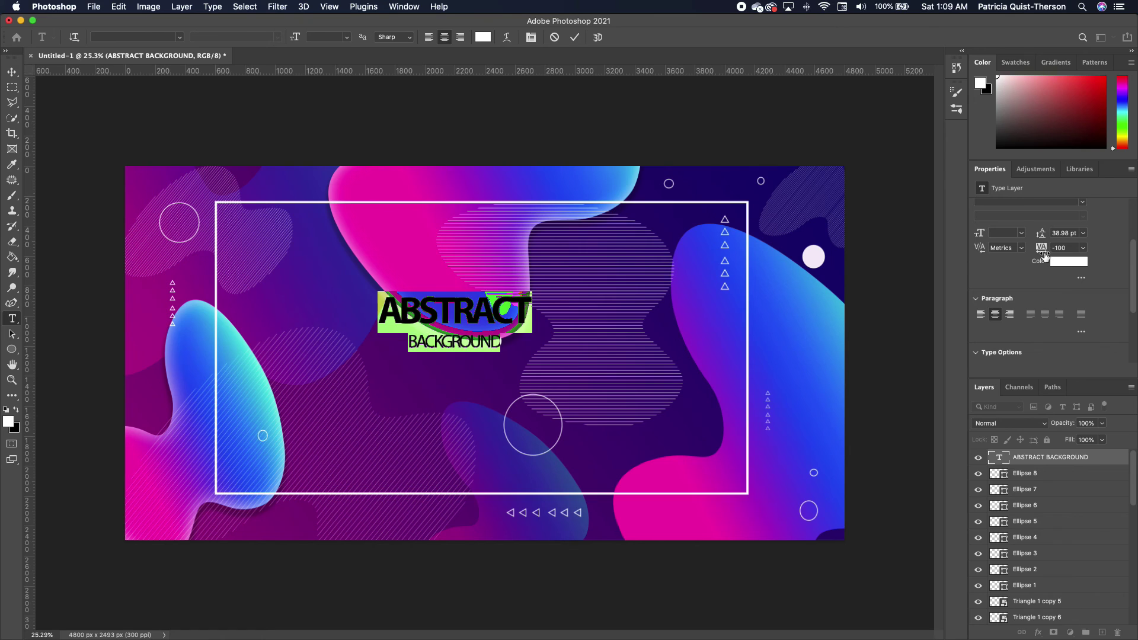
drag(1043, 239, 1041, 238)
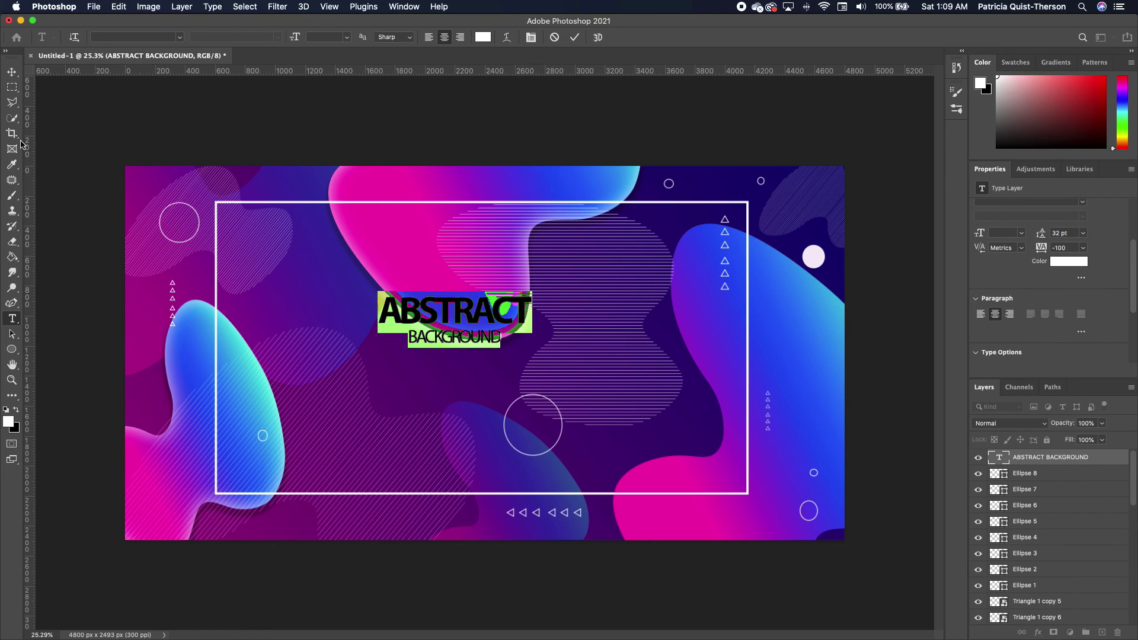
click(12, 72)
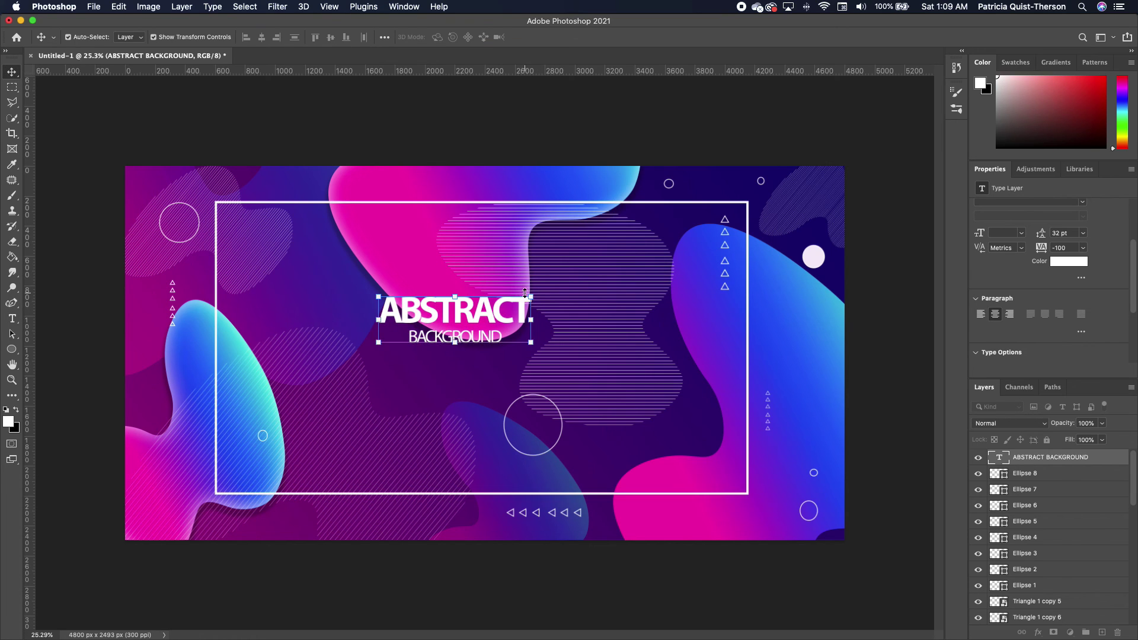
Enlarge the title to about 1351 × 497 px and position it near the centre of the frame.
drag(525, 293, 507, 326)
drag(614, 276, 560, 301)
drag(489, 341, 509, 329)
key(Return)
scroll(502, 340, down, 2)
click(499, 341)
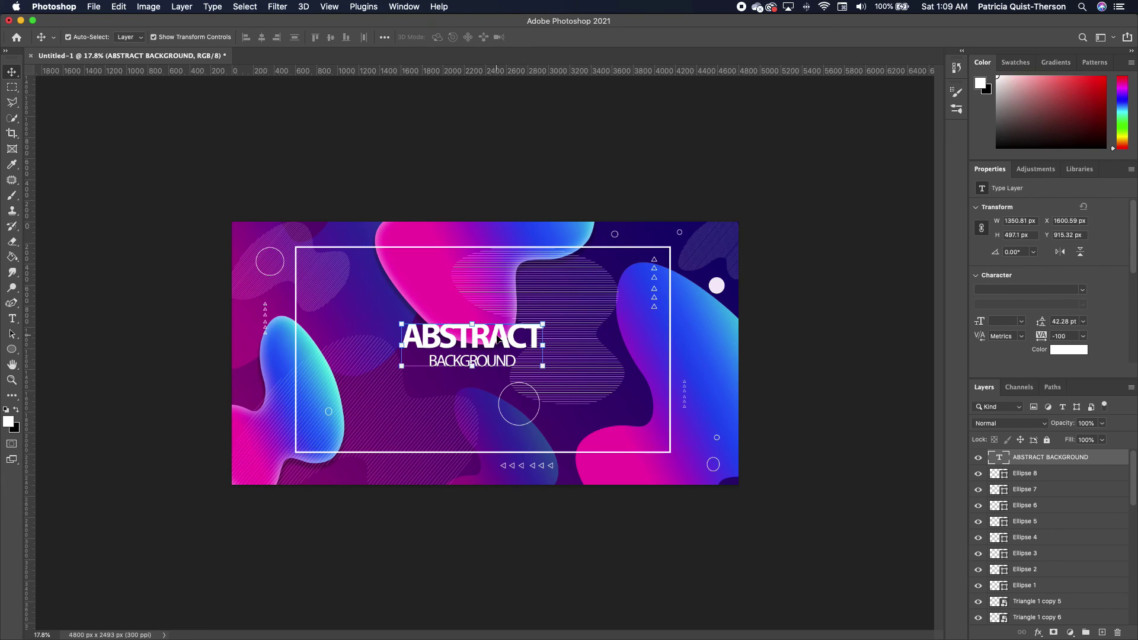
Draw a diagonal white line about 764 × 702 px inside the frame's upper-left area and set its stroke to 5 px.
click(11, 349)
click(57, 405)
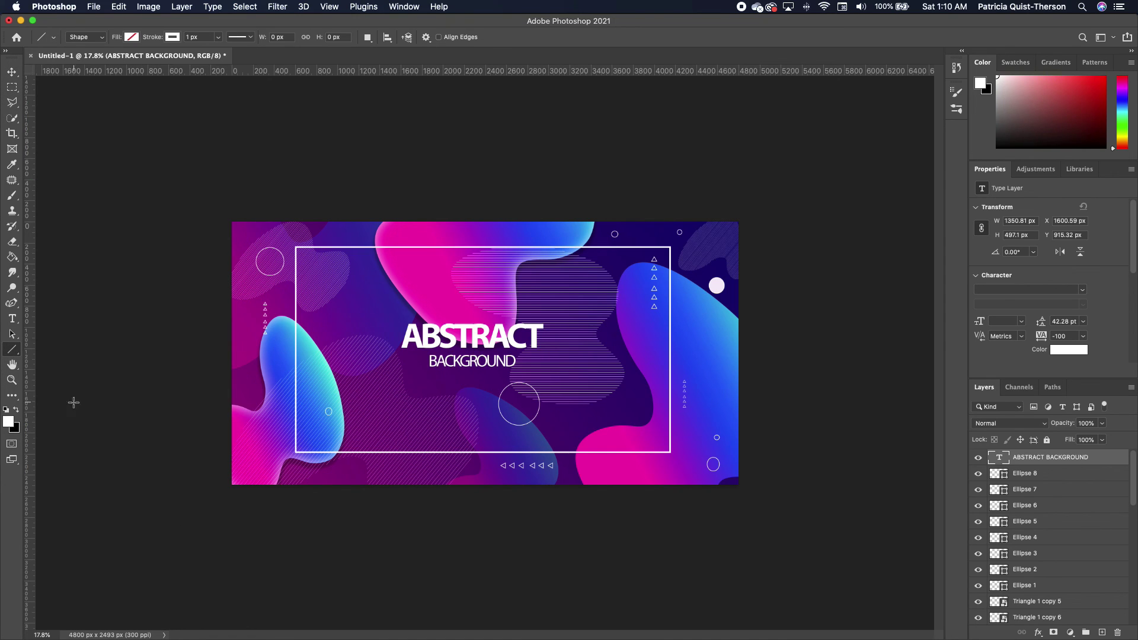
drag(319, 339, 399, 265)
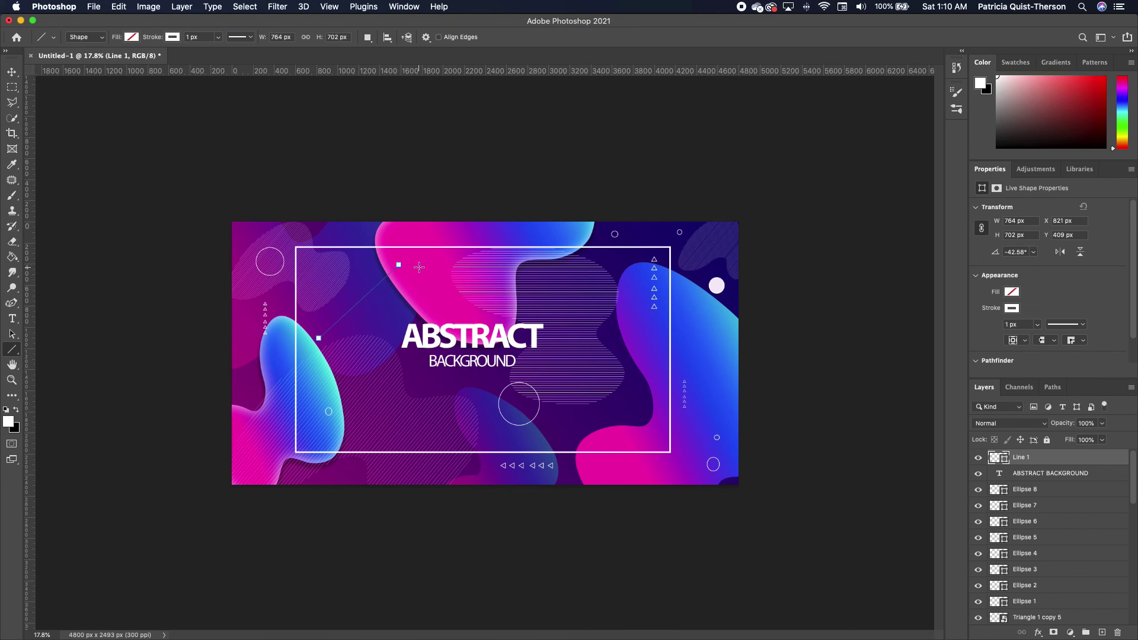
click(1013, 308)
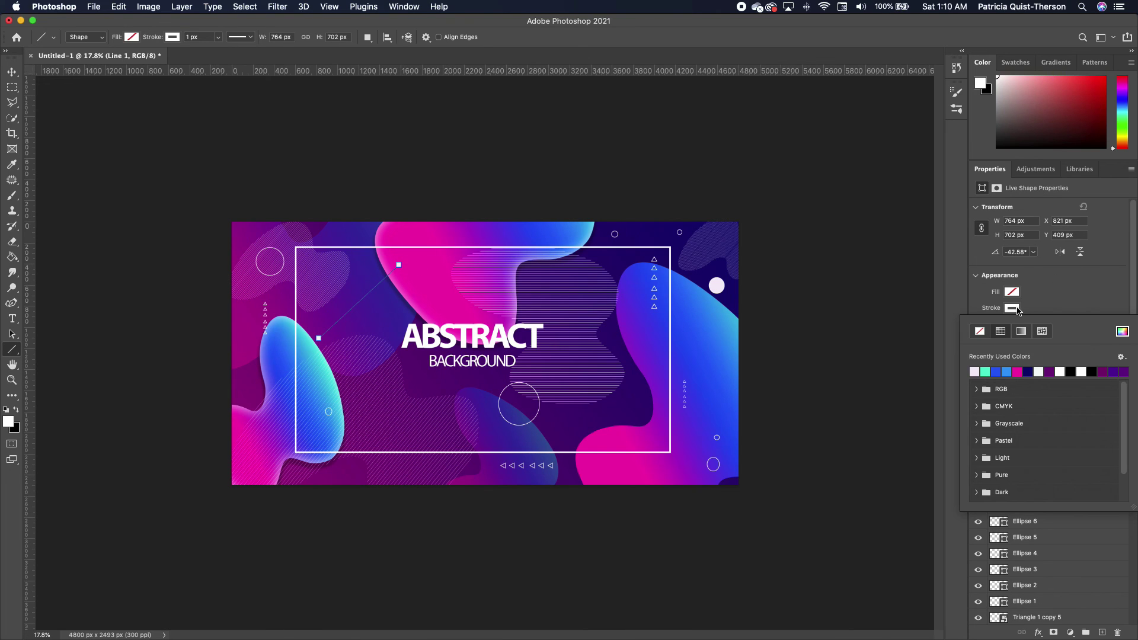
click(1049, 305)
click(1006, 325)
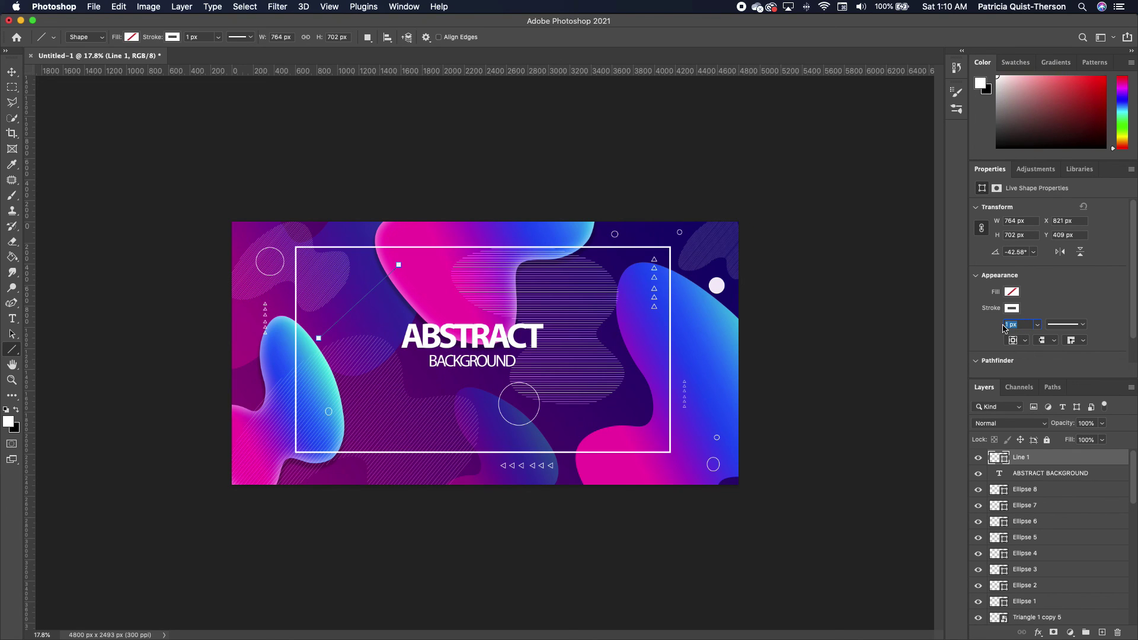
text(5)
key(Return)
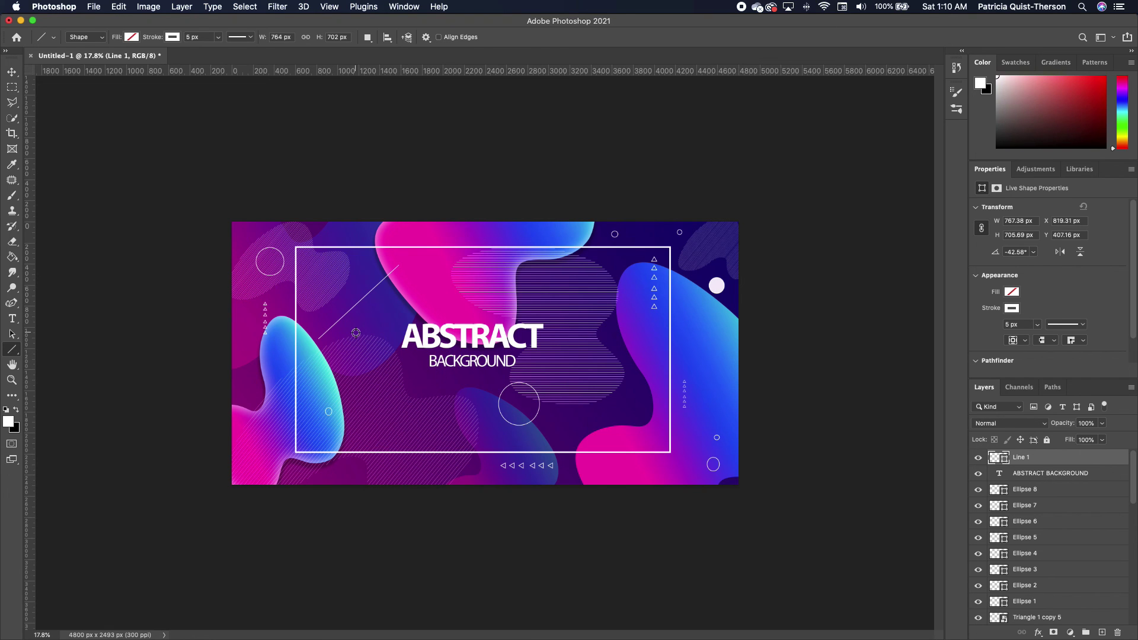
Add a layer mask to the diagonal line and fade out its lower-left end with a black brush, enlarging the brush to 800 px.
scroll(356, 333, up, 5)
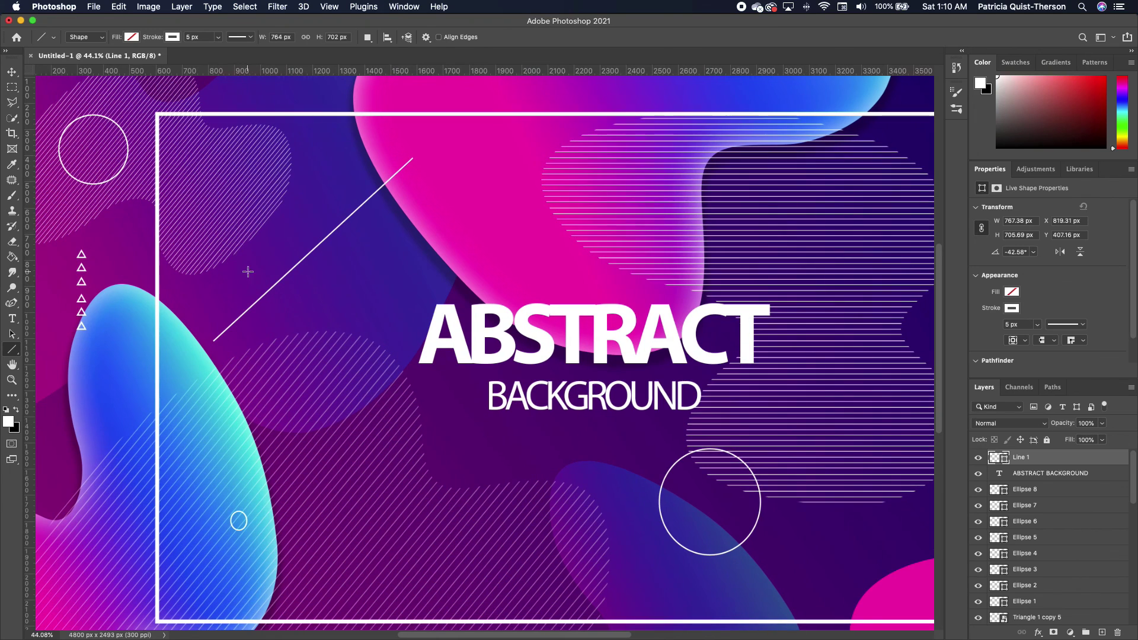
click(12, 72)
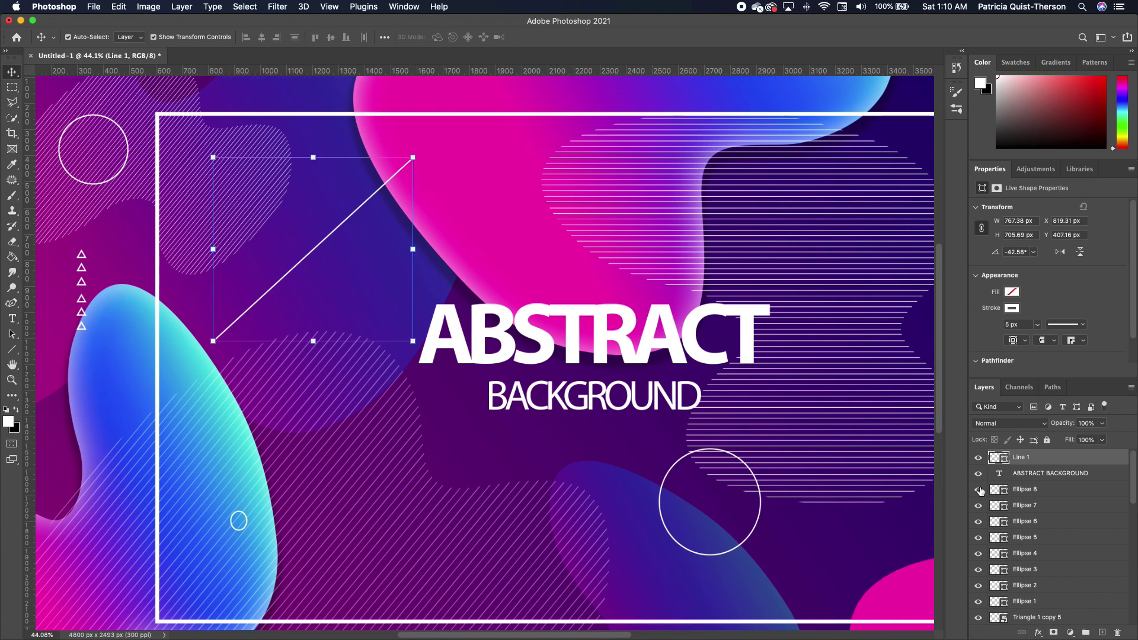
click(1053, 632)
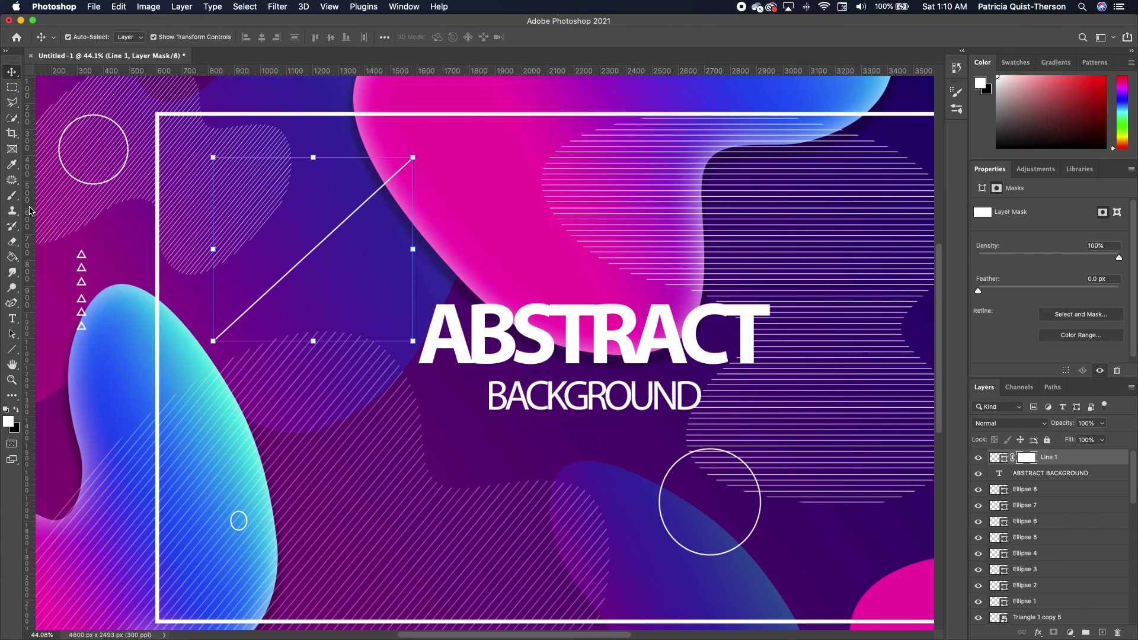
click(12, 196)
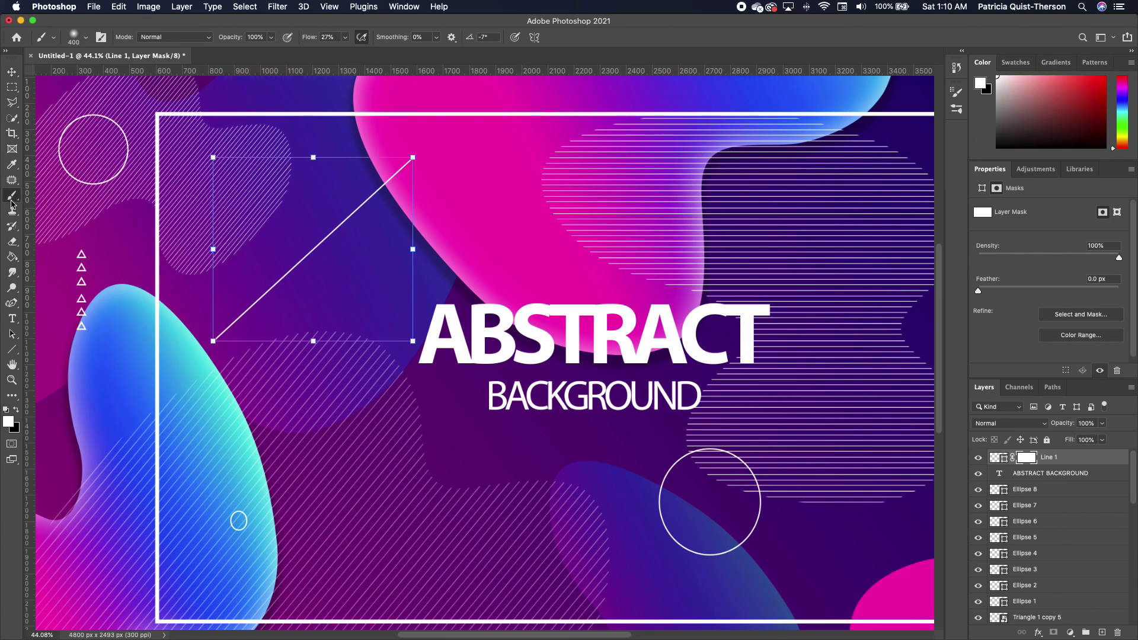
click(16, 411)
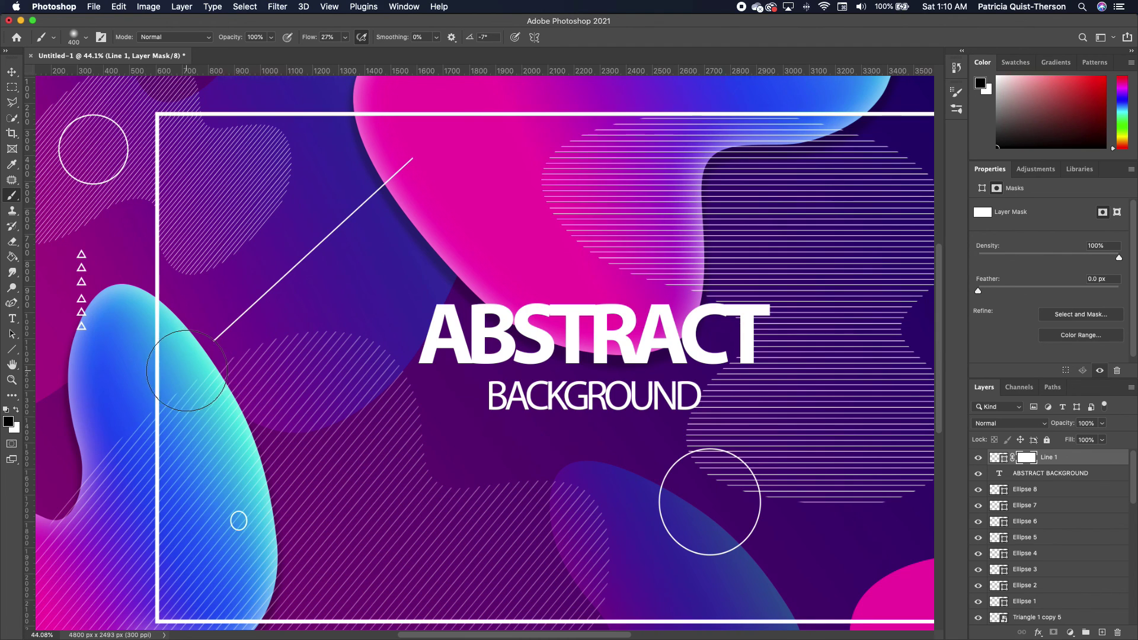
mouse_move(205, 350)
mouse_down()
mouse_move(247, 316)
mouse_move(178, 374)
mouse_up()
key(bracketright)
key(bracketright)
key(bracketright)
key(bracketright)
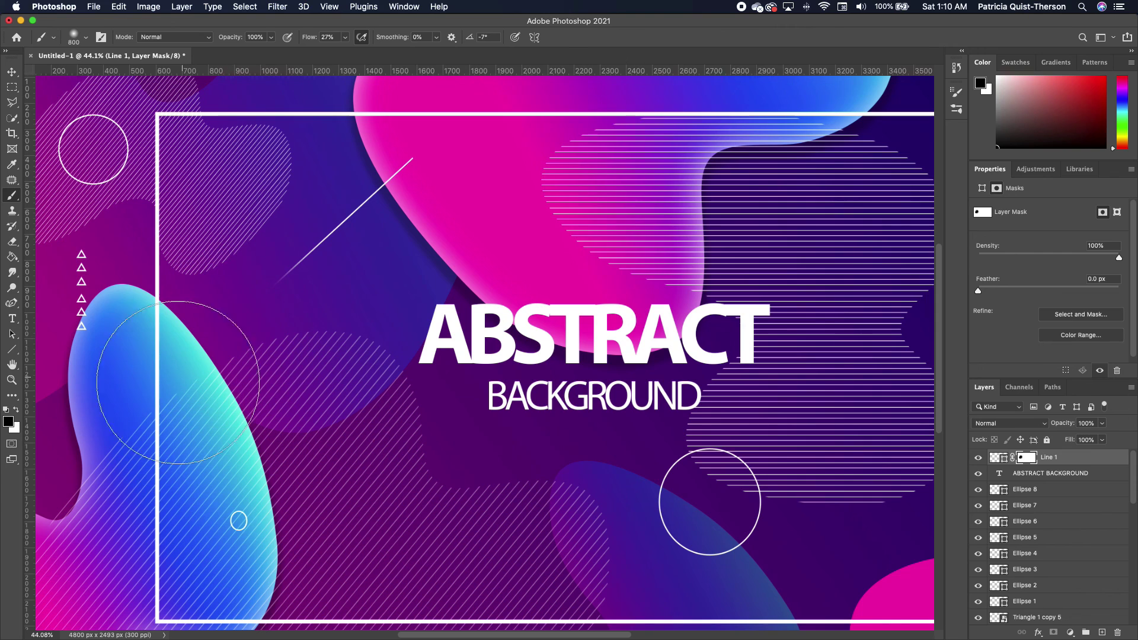
Duplicate the faded diagonal line and place the copy up and to the right of the original, across the pink blob.
click(11, 71)
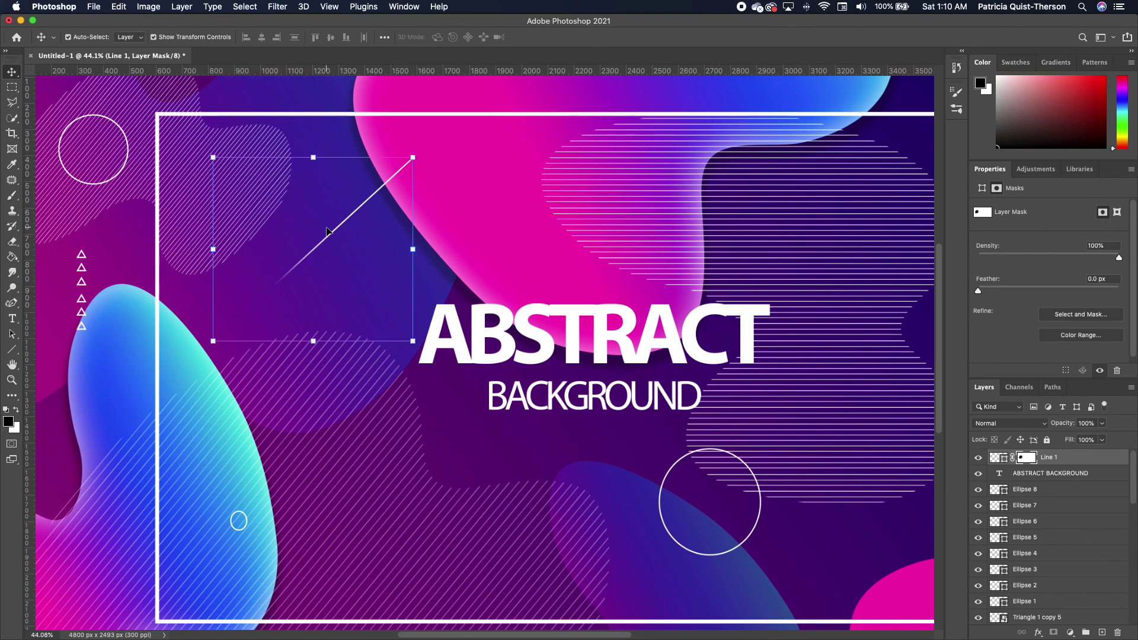
key(super)
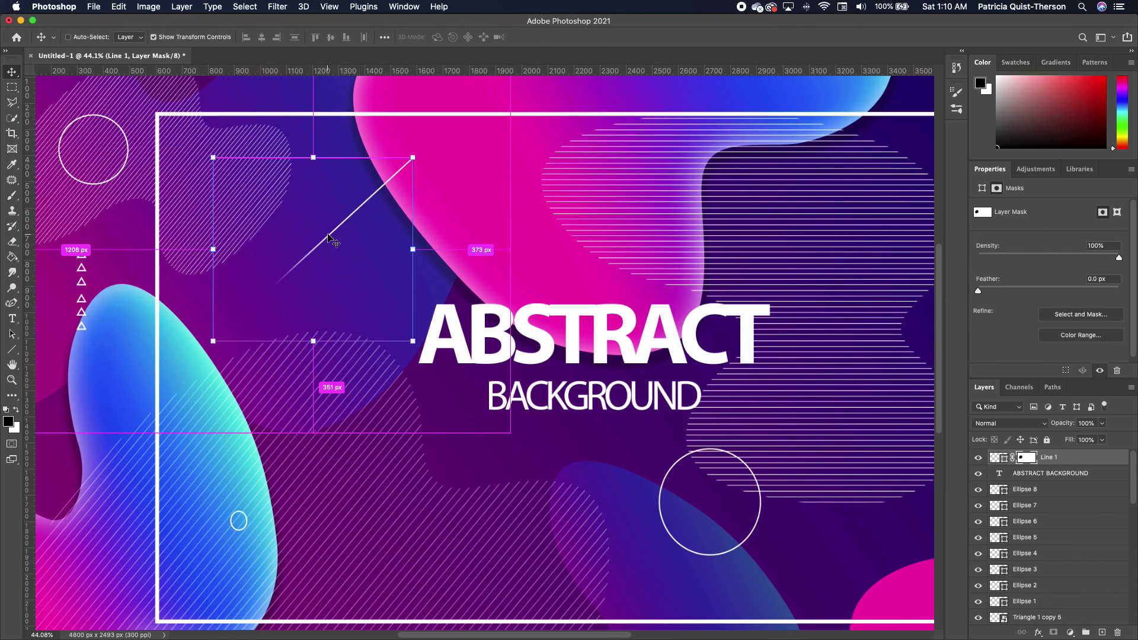
drag(329, 237, 466, 207)
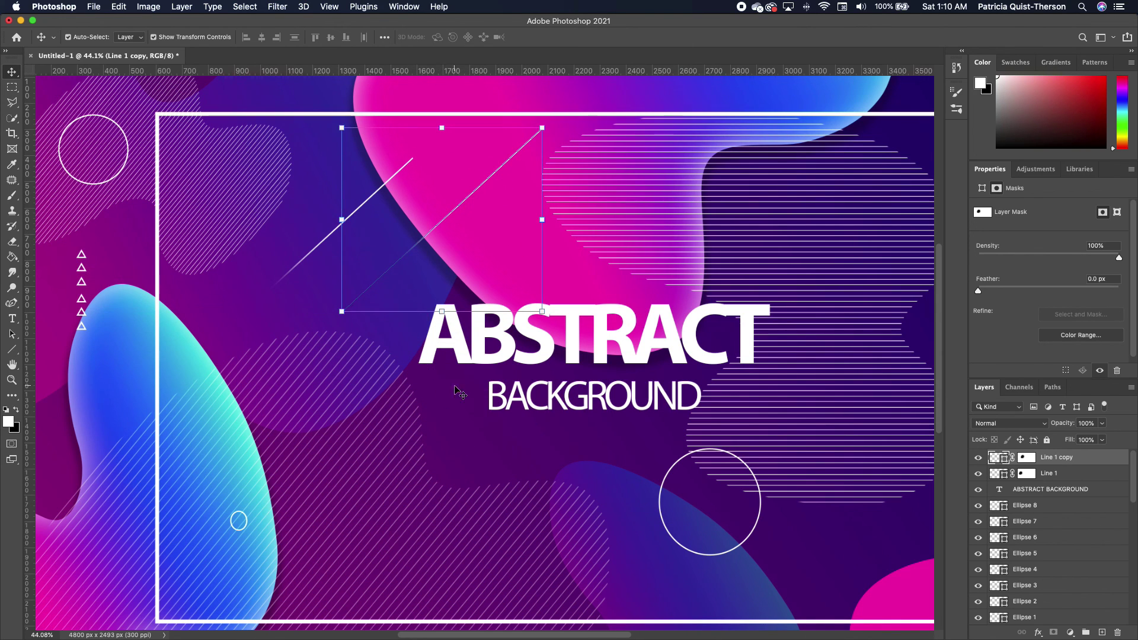
Place three more copies of the faded line, two inside the frame's lower-right area and one outside it over the blue blob.
scroll(460, 386, down, 3)
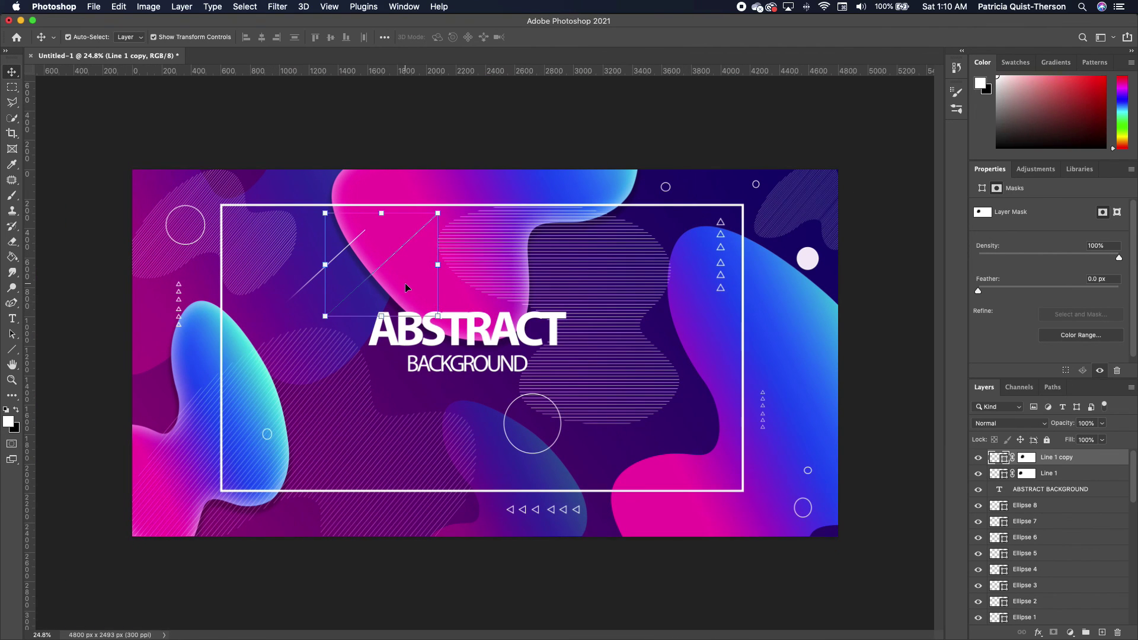
drag(384, 285, 695, 411)
drag(683, 470, 683, 471)
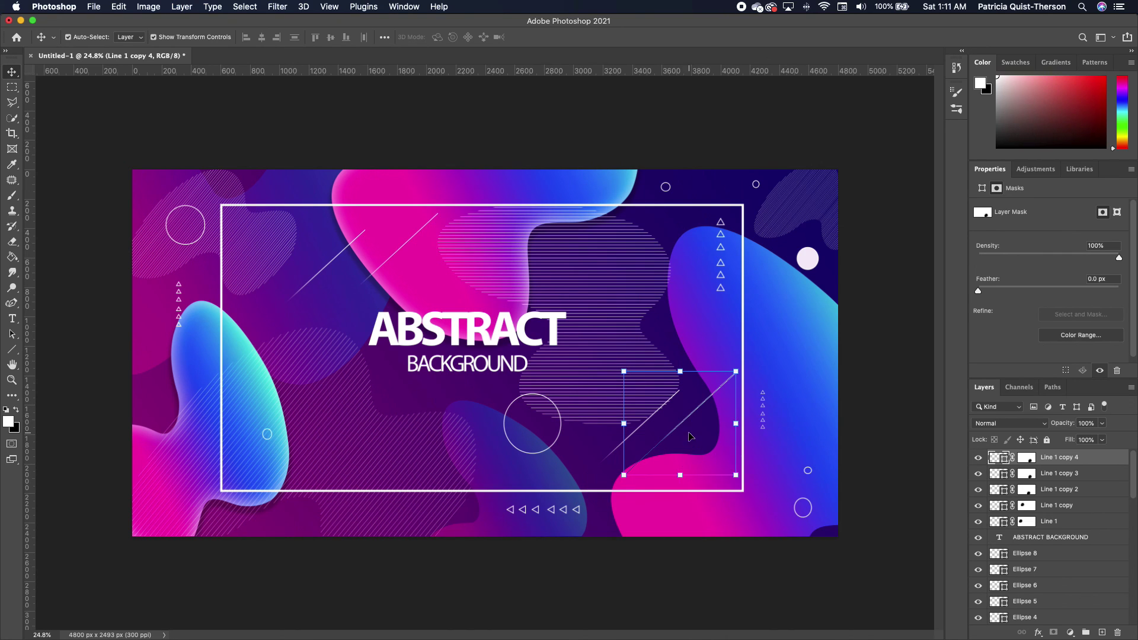
drag(689, 420, 790, 475)
click(881, 476)
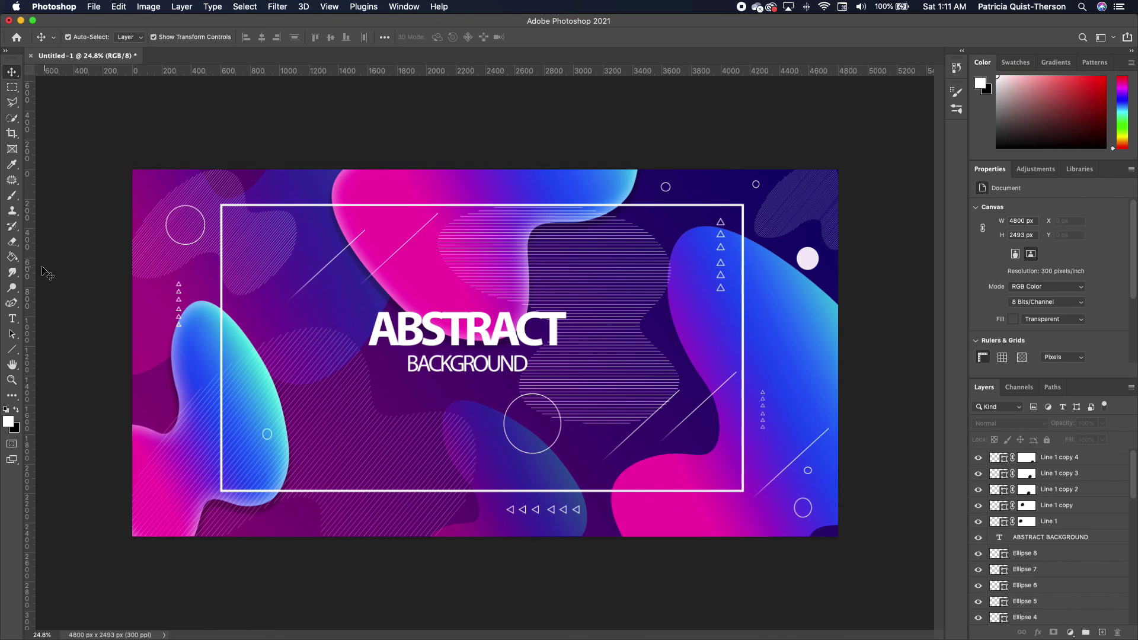
Activate the Line tool with a white stroke and no fill.
click(11, 349)
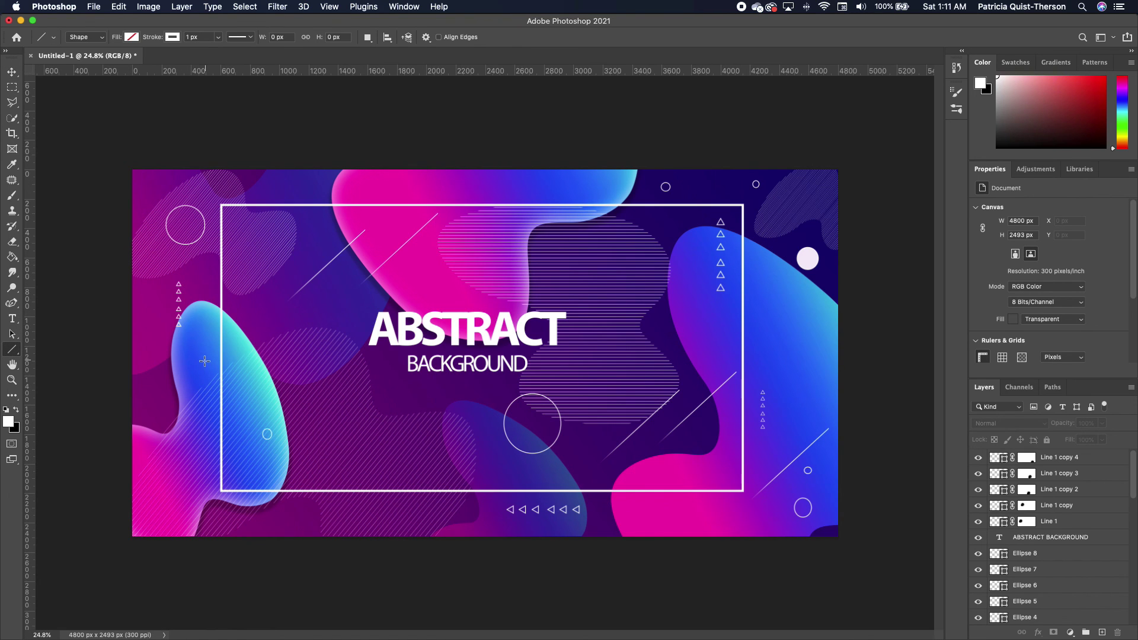